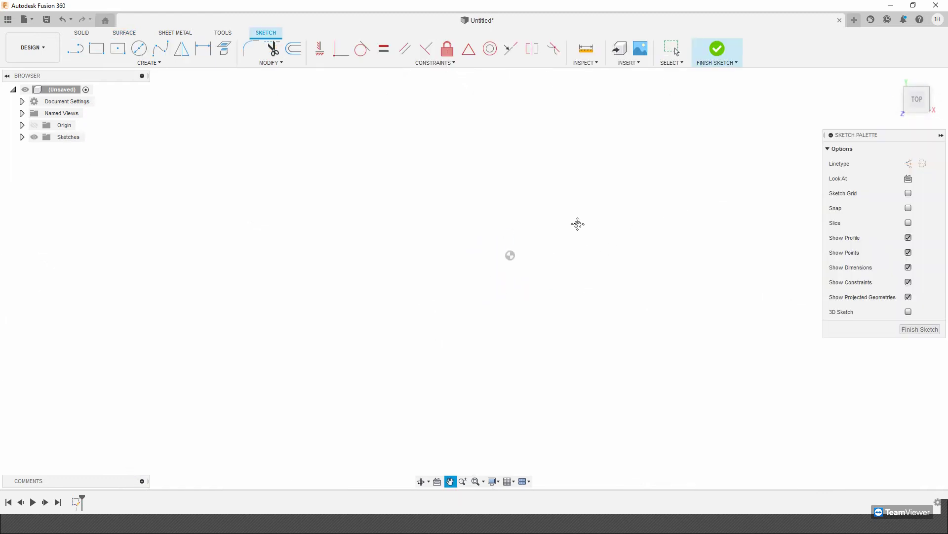
Draw a center rectangle 500 mm wide and 400 mm high, centred on the sketch origin
key("Escape")
left_click(117, 48)
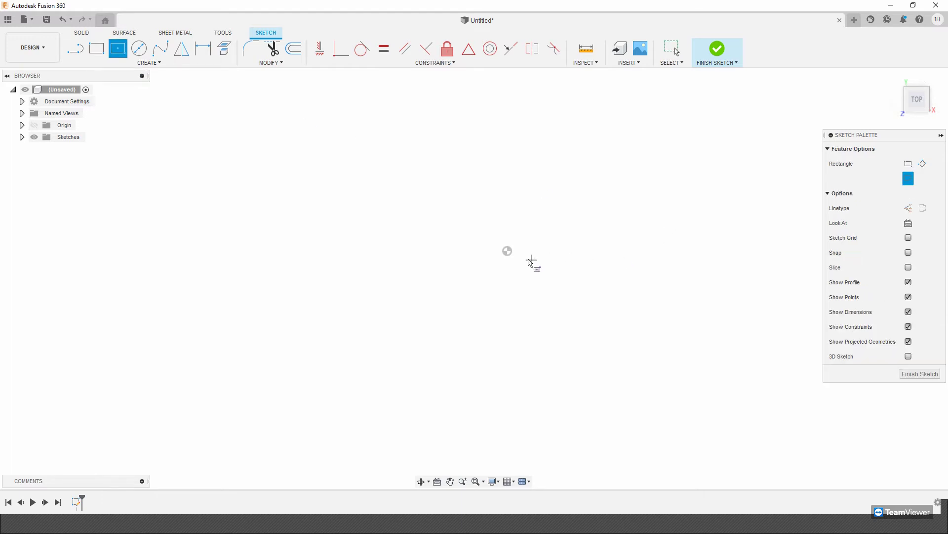
left_click(507, 250)
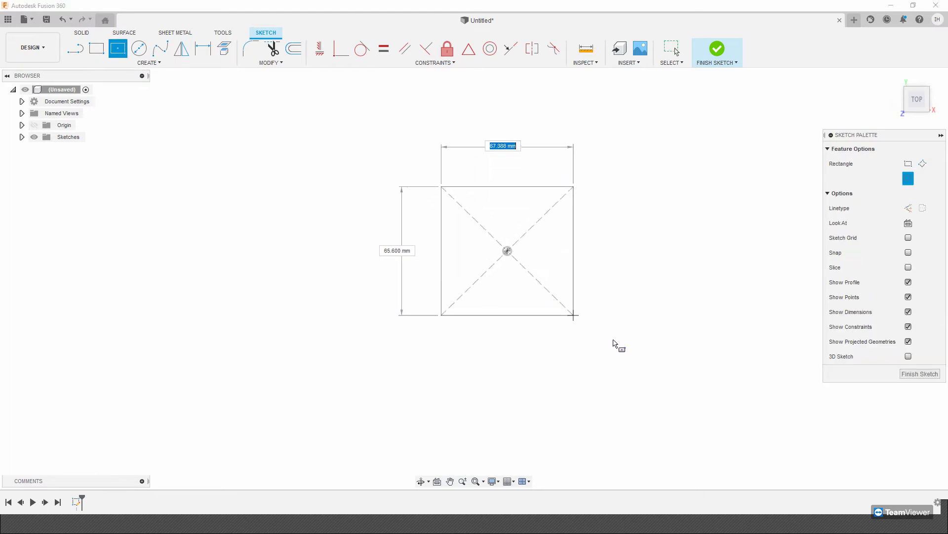
type("500")
key("Tab")
type("400")
key("Return")
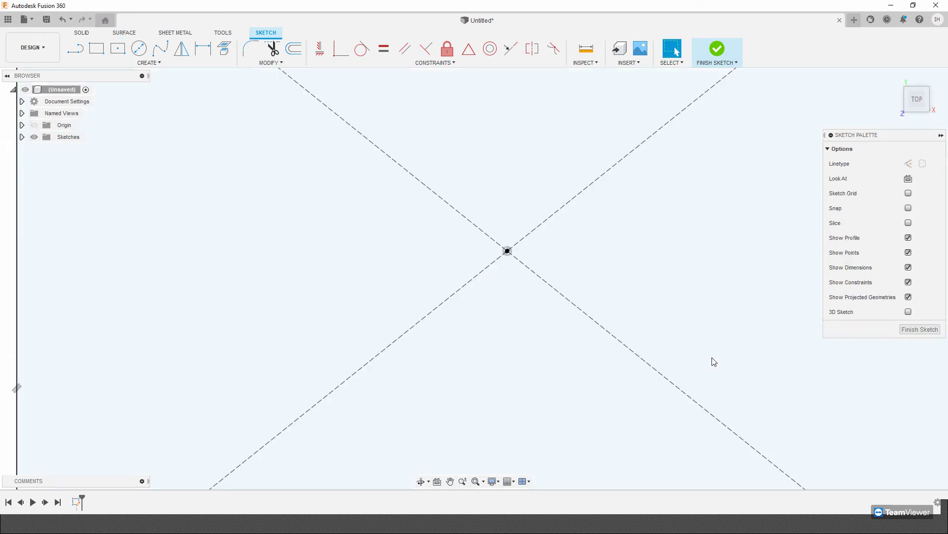
scroll(658, 321, "down", 7)
middle_click_drag(591, 302, 493, 290)
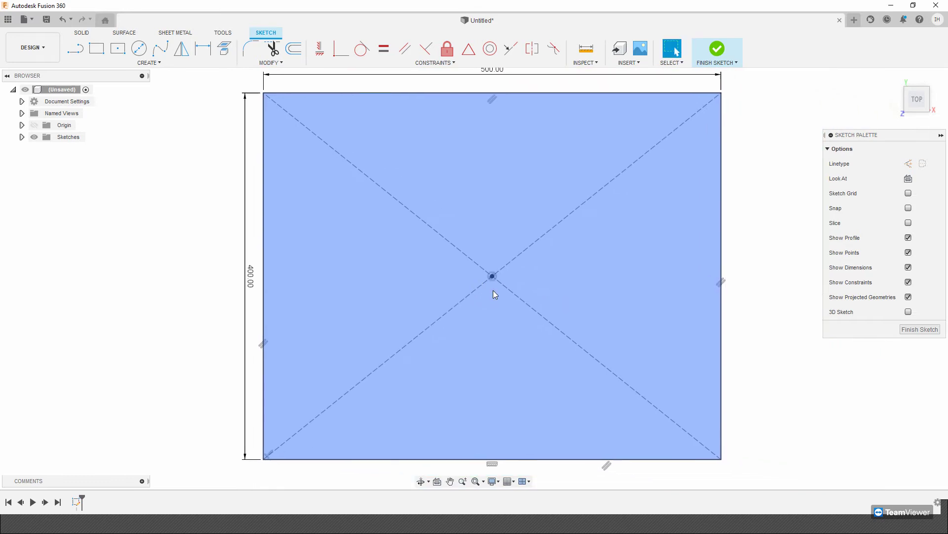
middle_click_drag(589, 133, 562, 146)
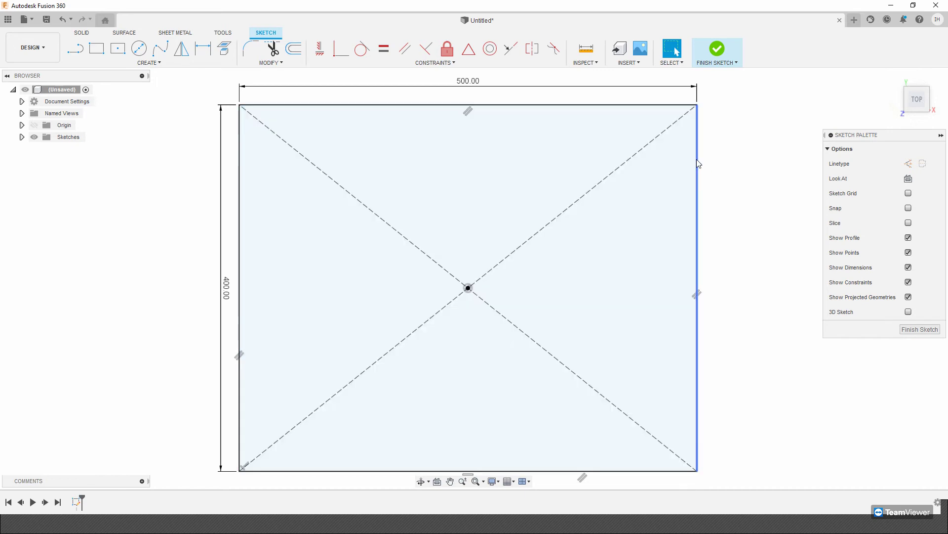
Convert the rectangle's right-hand 400 mm side to construction linetype and finish the sketch
left_click(697, 163)
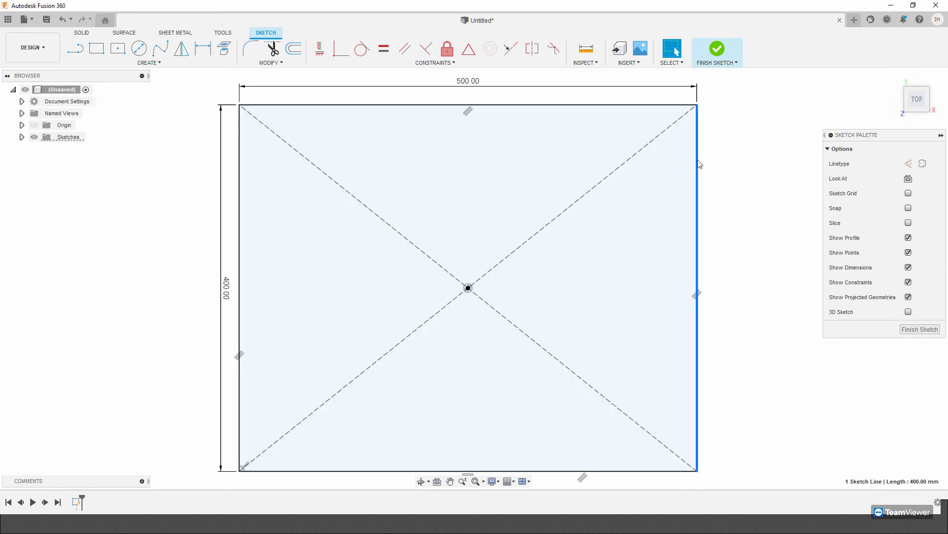
left_click(908, 163)
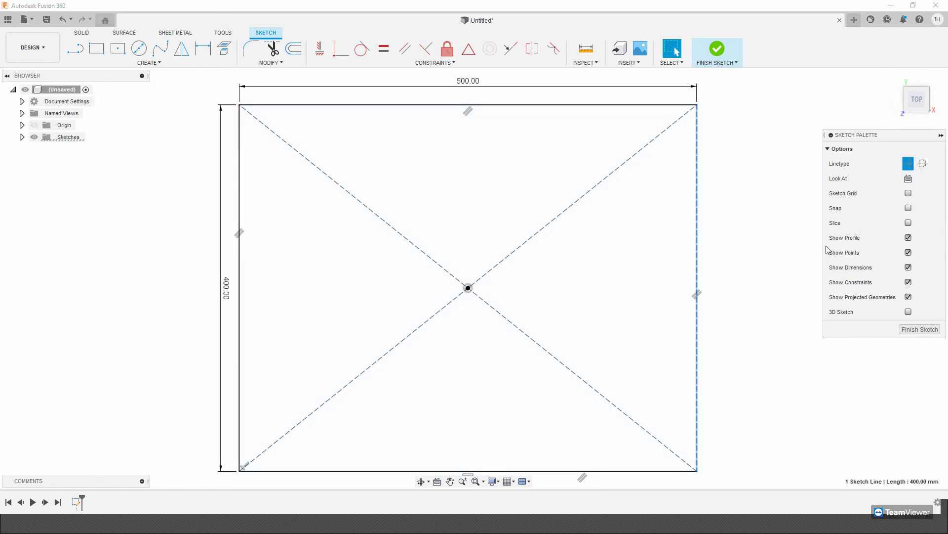
left_click(717, 50)
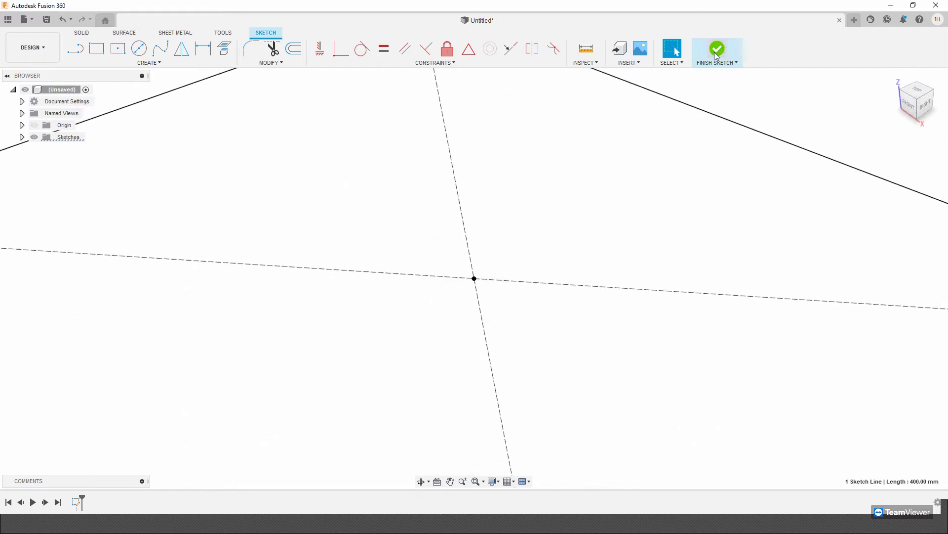
Extrude the open chain of the three solid rectangle sides upward 100 mm as a new surface body
scroll(561, 203, "down", 5)
middle_click_drag(556, 199, 542, 206)
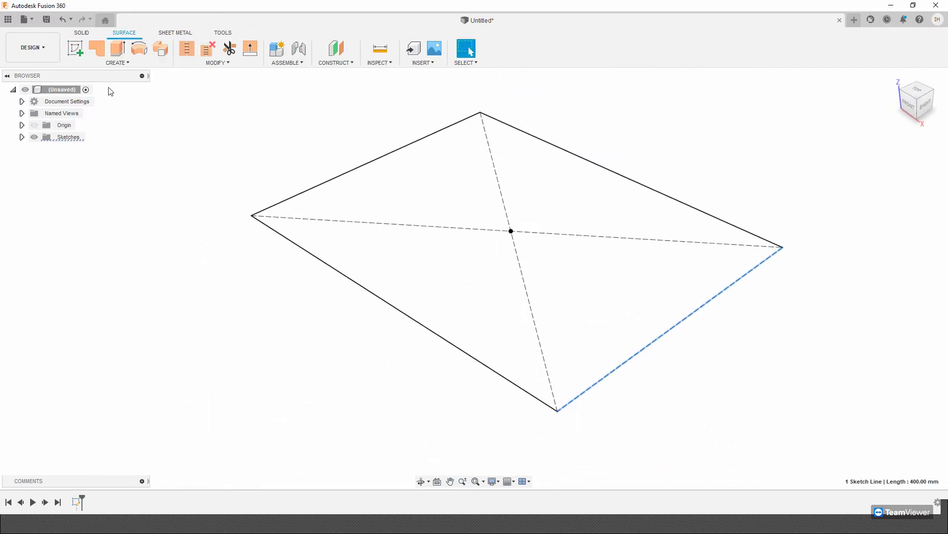
left_click(118, 63)
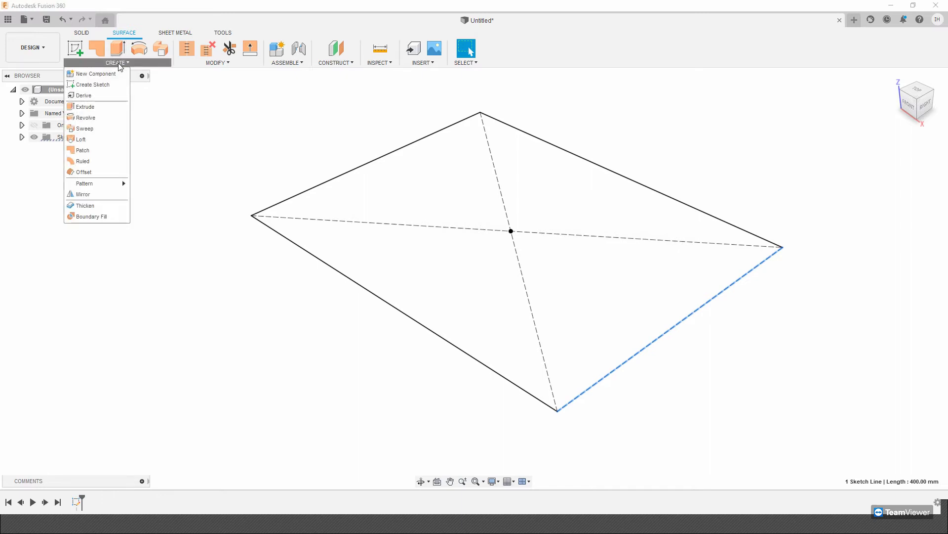
left_click(92, 108)
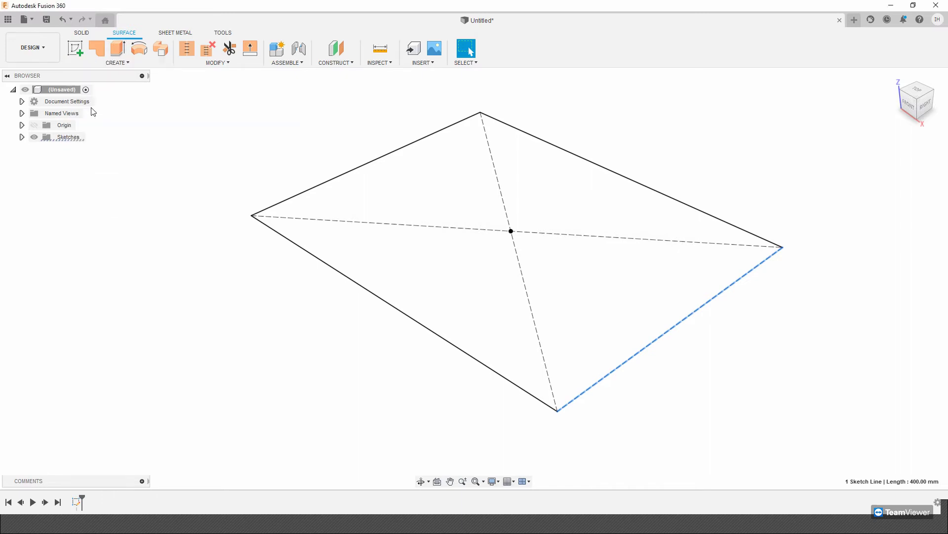
left_click(284, 242)
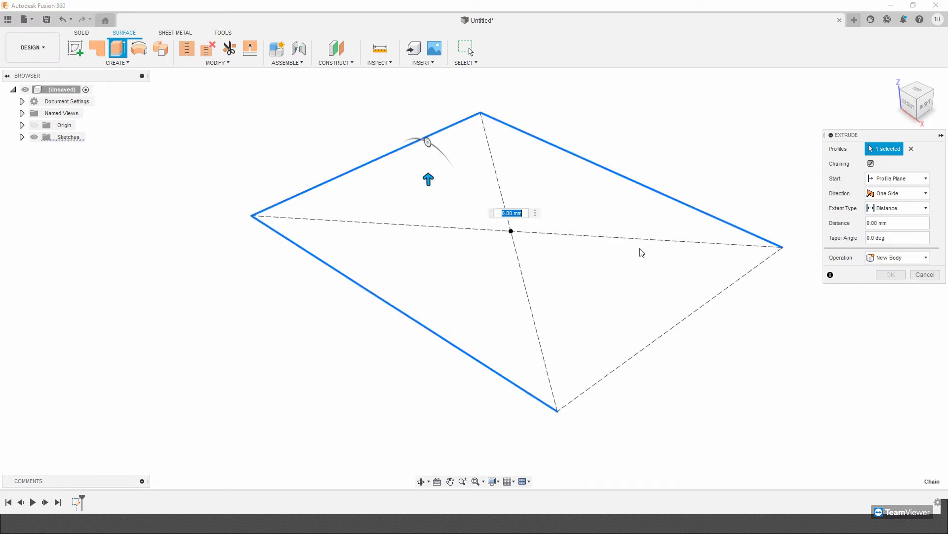
middle_click_drag(640, 249, 618, 253)
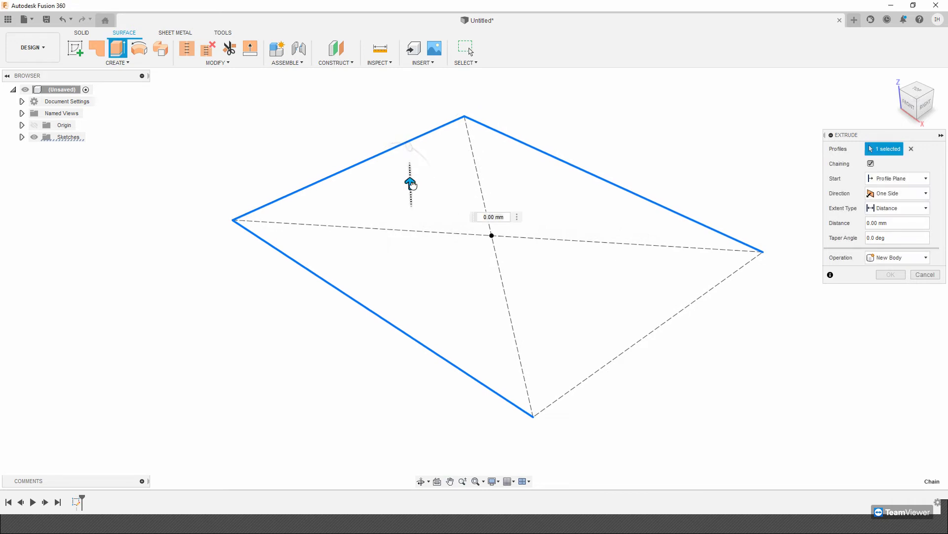
left_click_drag(411, 183, 410, 124)
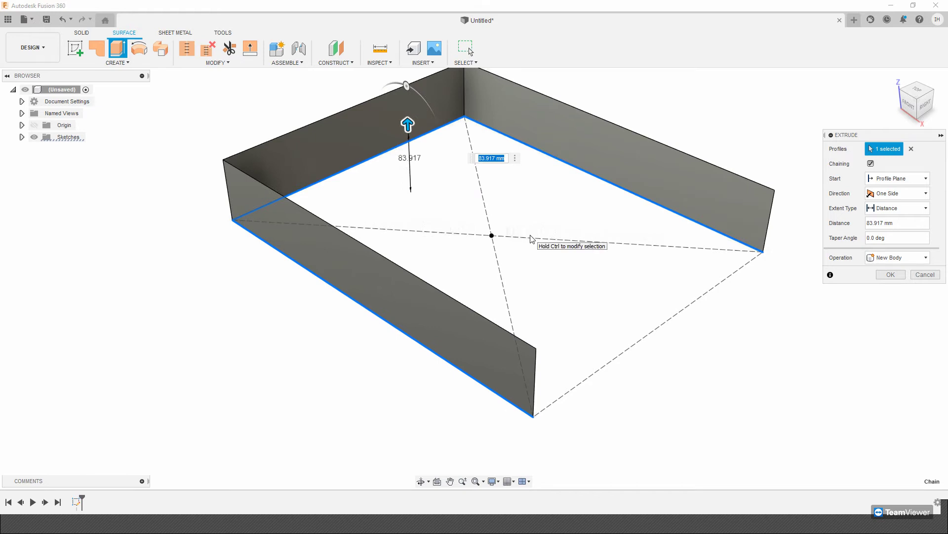
type("100")
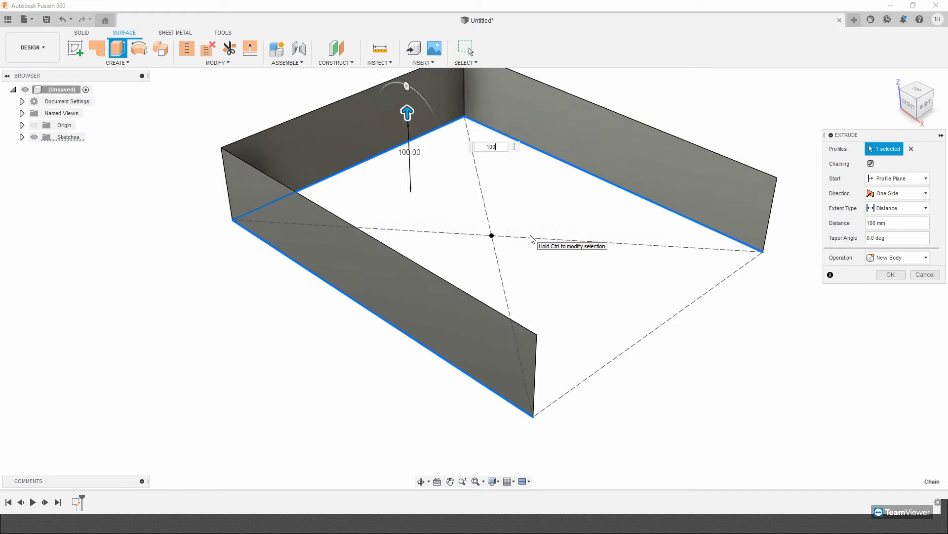
key("Return")
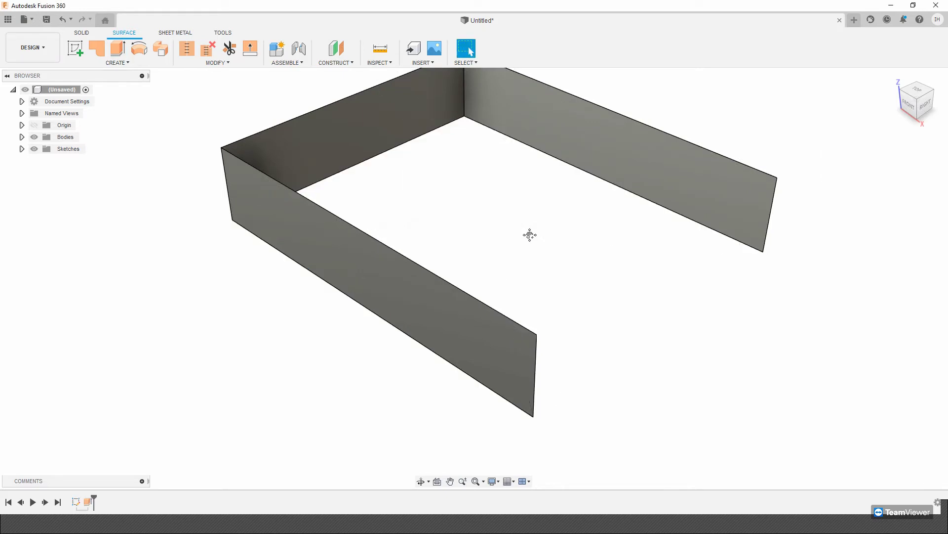
mouse_move(530, 234)
middle_mouse_down()
mouse_move(575, 237)
mouse_move(539, 232)
middle_mouse_up()
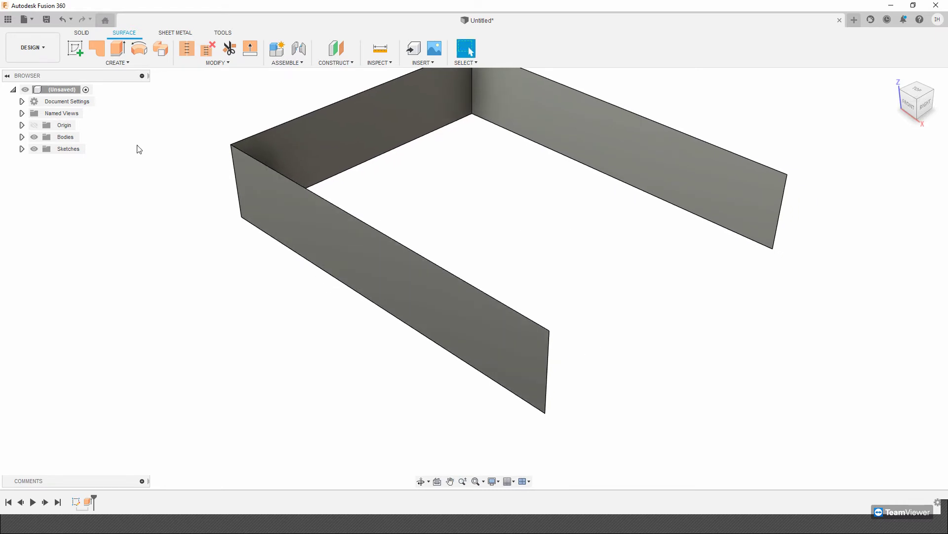
left_click(121, 63)
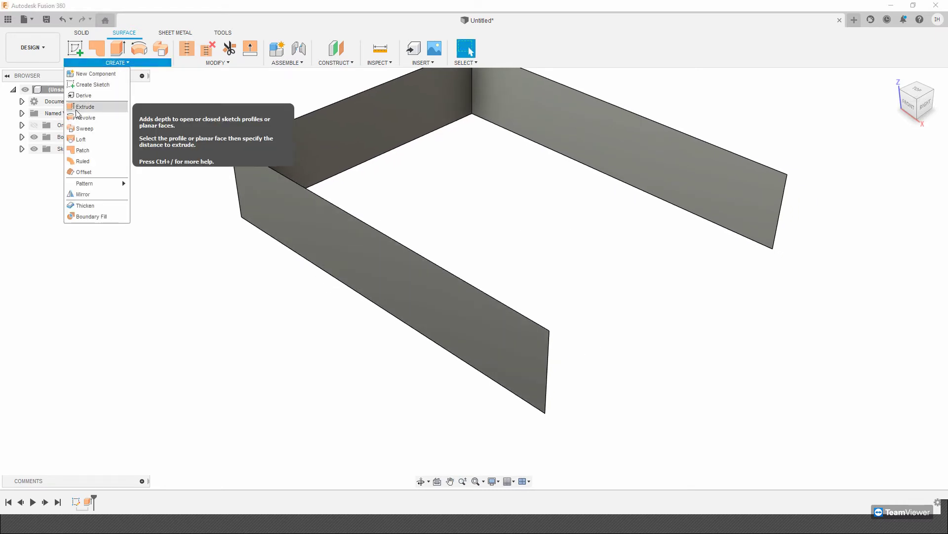
left_click(310, 307)
scroll(297, 286, "up", 2)
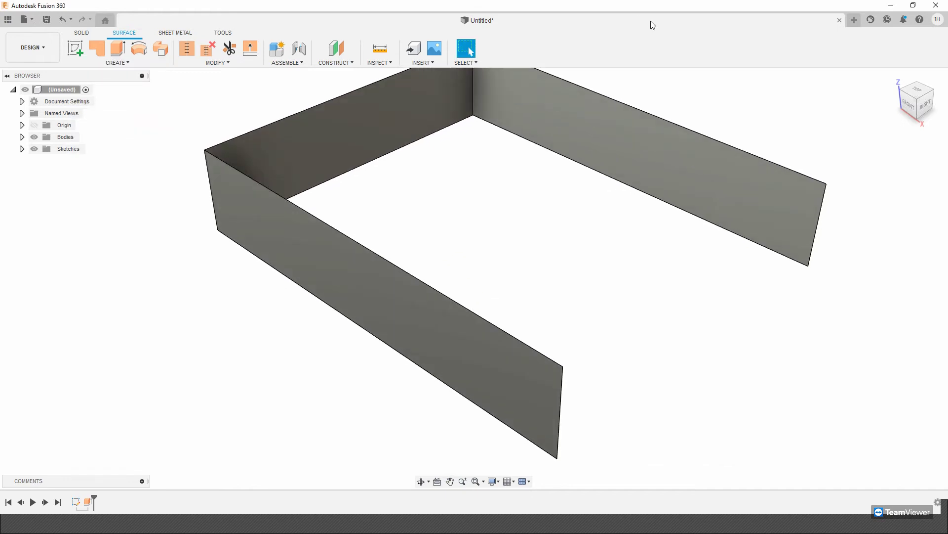
middle_click_drag(755, 336, 680, 314)
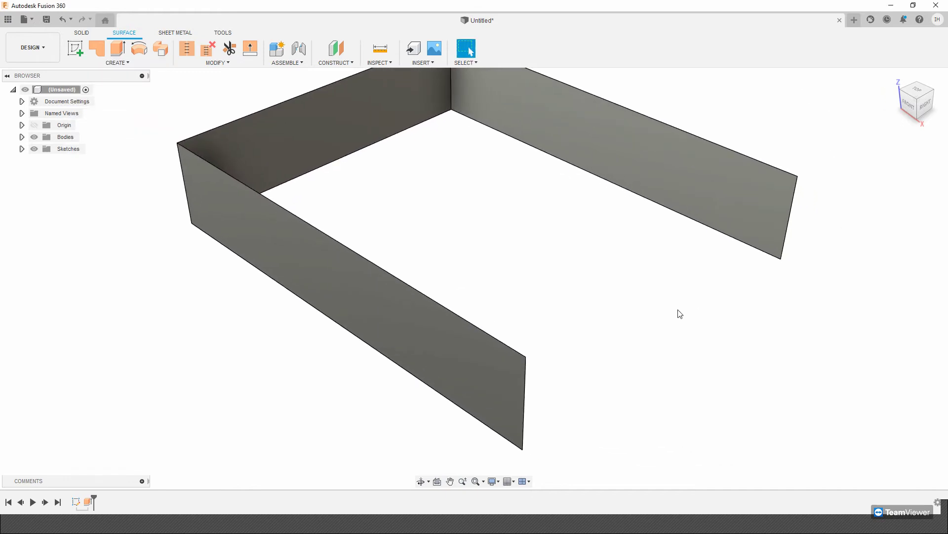
Show the first sketch to examine the construction edge across the open side of the walls, and hide it again
left_click(21, 149)
left_click(43, 161)
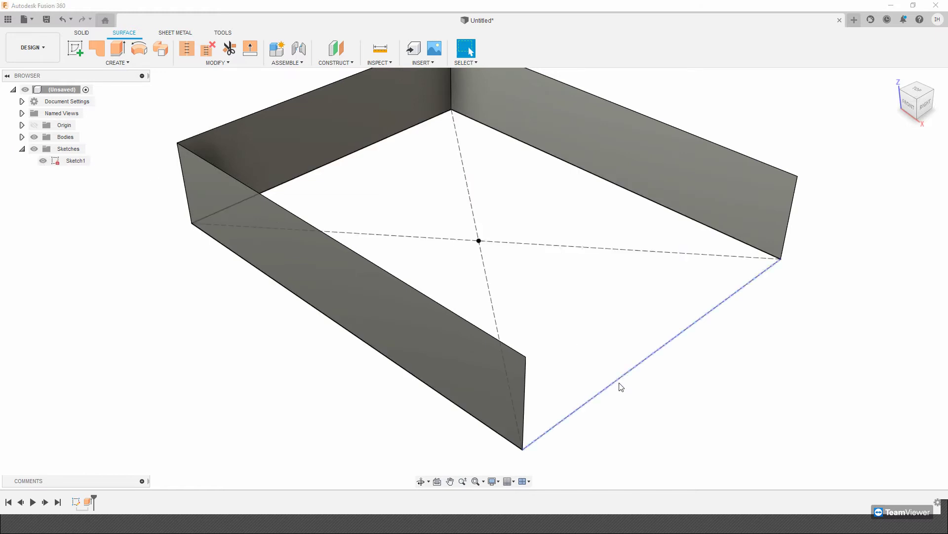
scroll(572, 330, "down", 3)
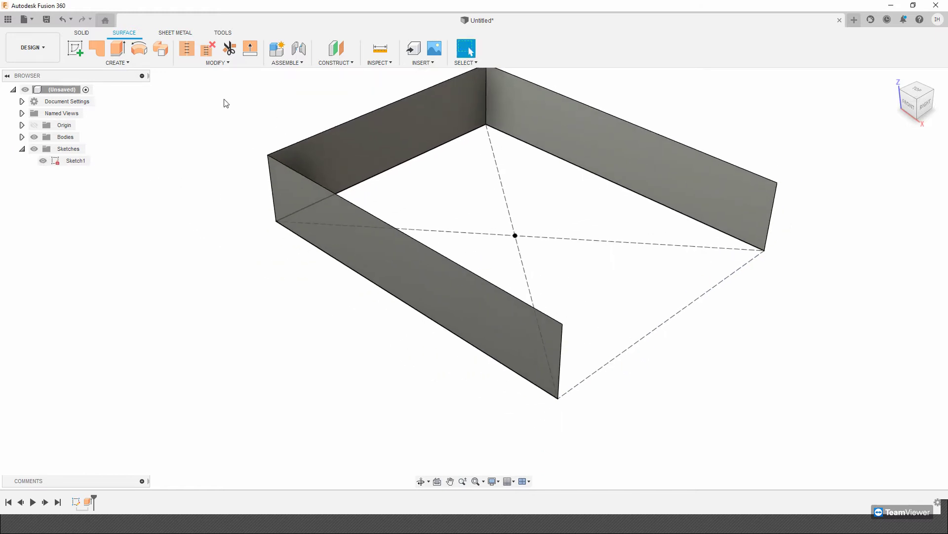
left_click(43, 160)
Start a new sketch on the XY plane and project the two end points at the open side of the walls
left_click(75, 48)
left_click(578, 246)
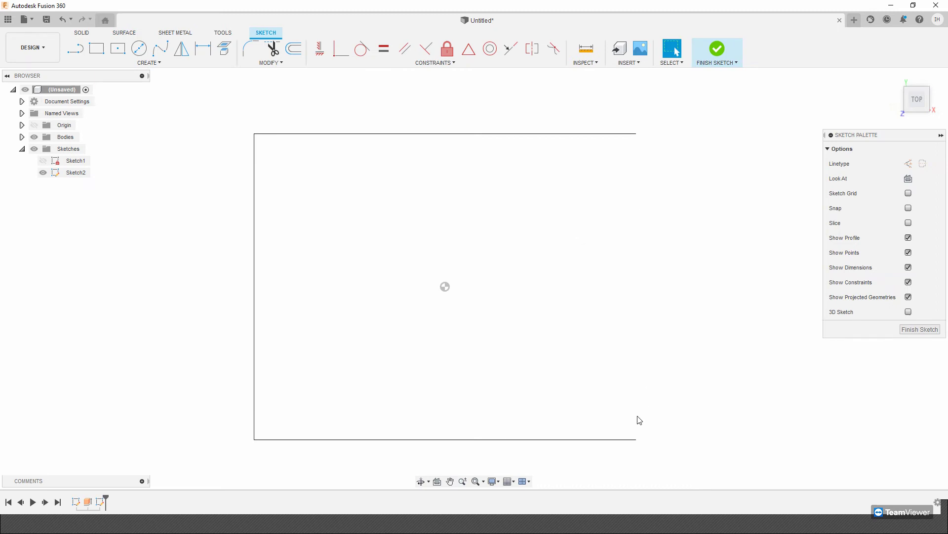
key("l")
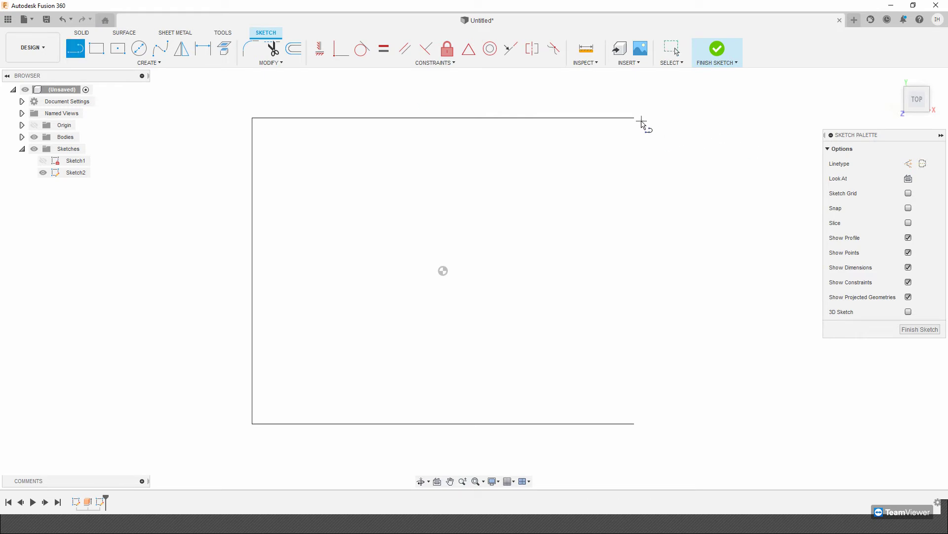
key("p")
left_click(635, 118)
left_click(634, 424)
left_click(765, 195)
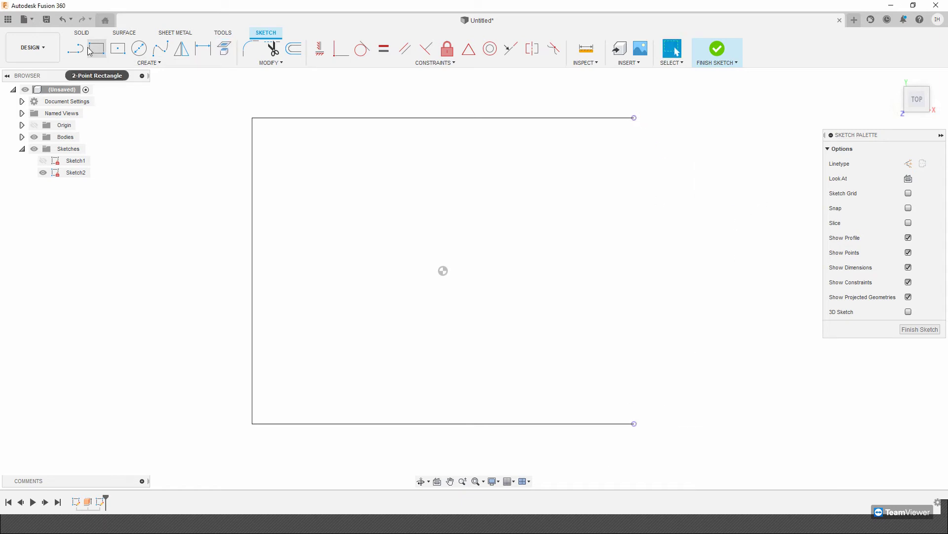
Sketch a straight line joining the two projected end points across the open side
left_click(79, 48)
left_click(635, 118)
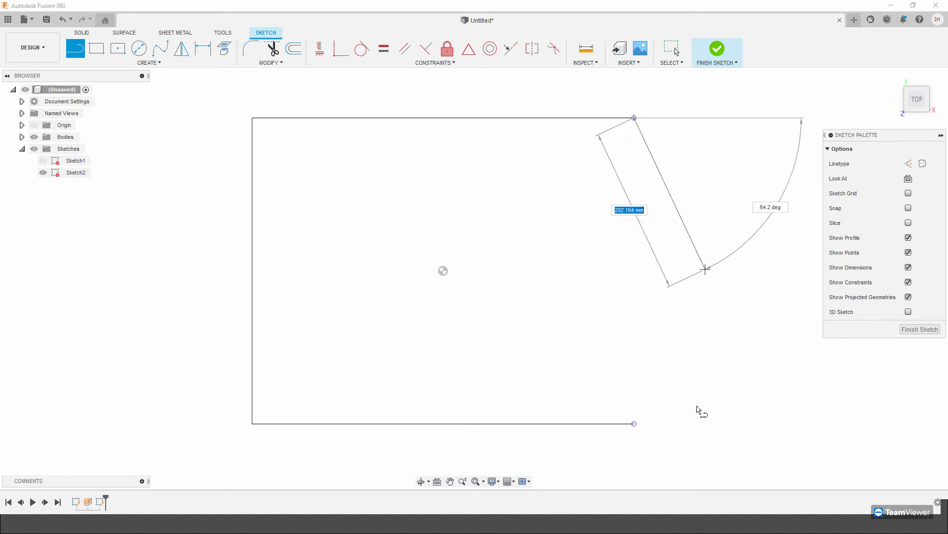
left_click(634, 423)
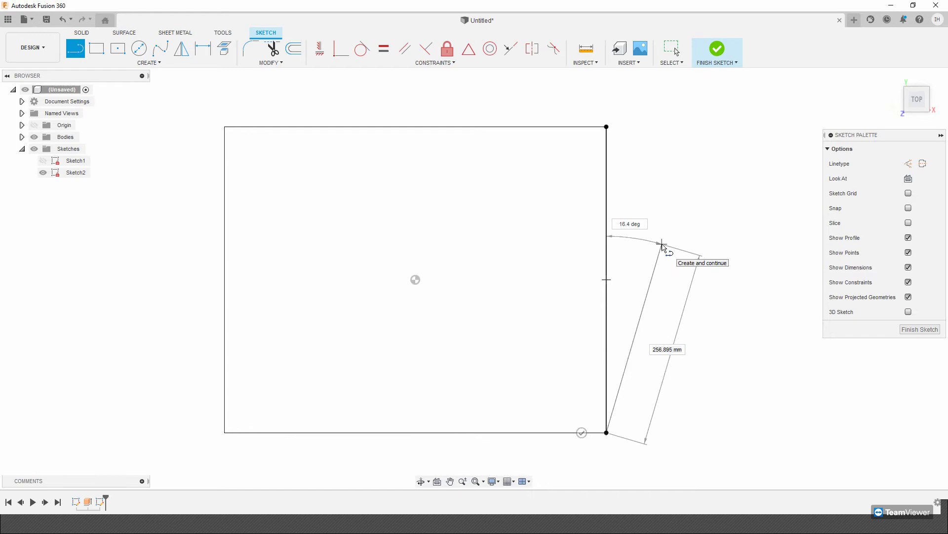
key("Escape")
Draw a circle of 250 mm diameter centred on the midpoint of the closing line
left_click(138, 47)
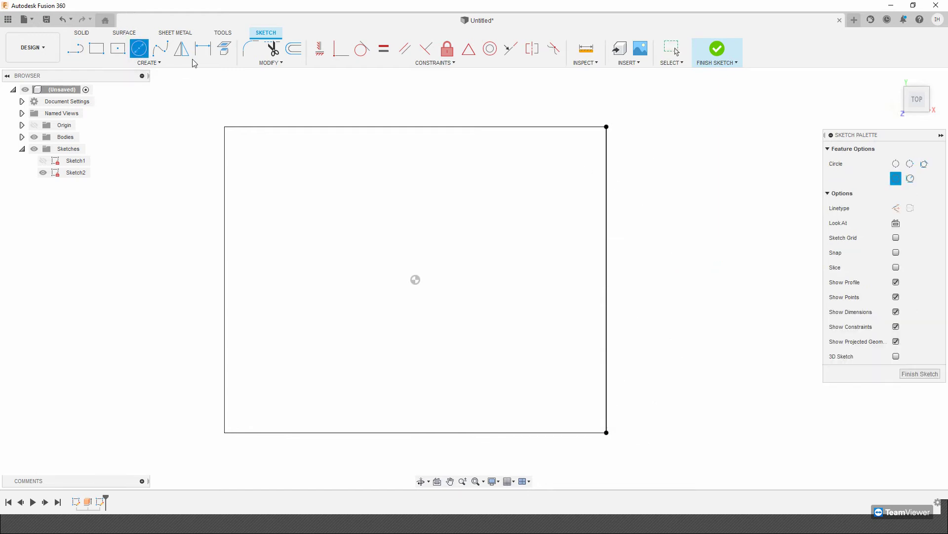
left_click(607, 280)
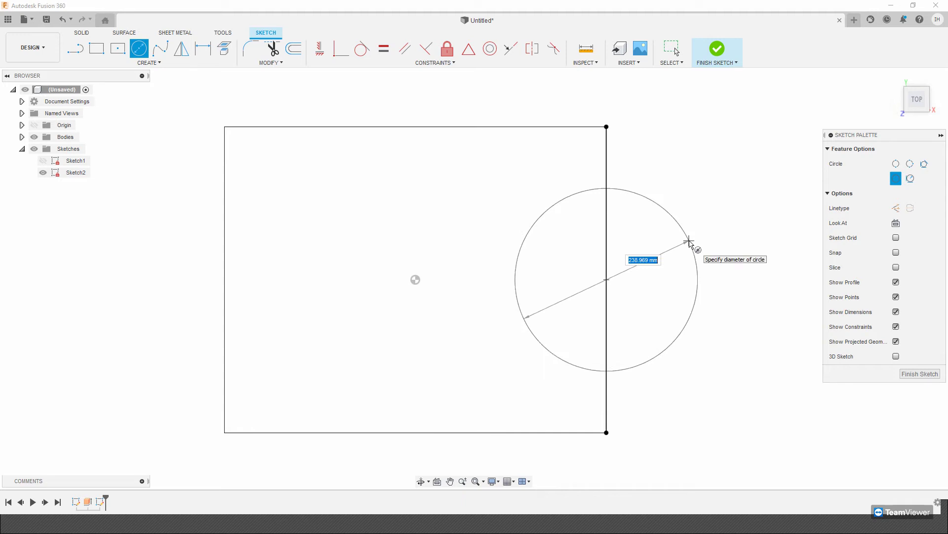
type("250")
key("Return")
key("Escape")
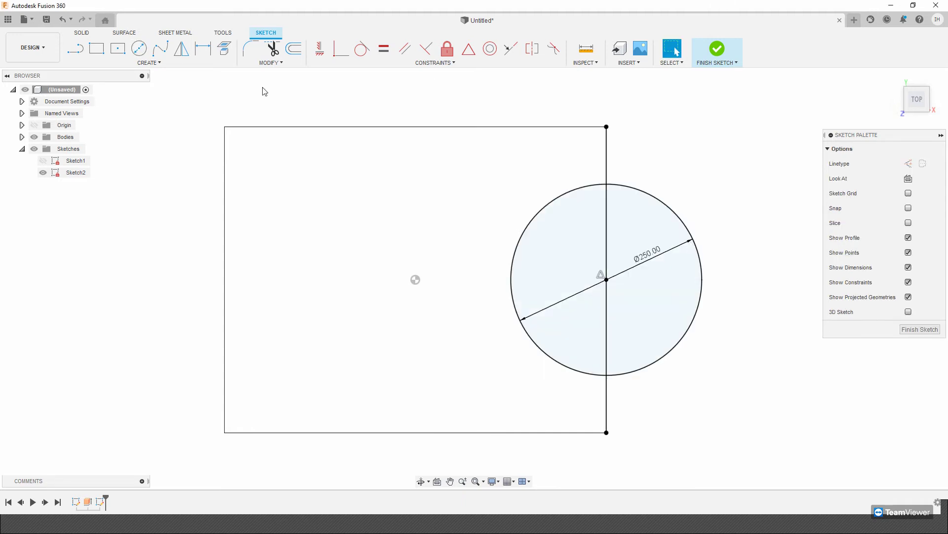
Trim away the inner half of the circle and the line portion crossing it, and finish the sketch
left_click(272, 49)
left_click(553, 206)
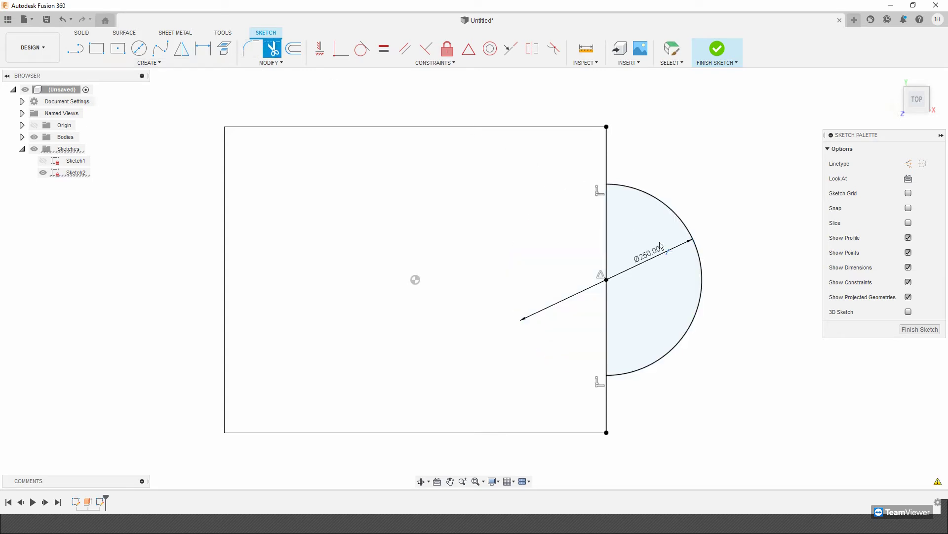
left_click(607, 247)
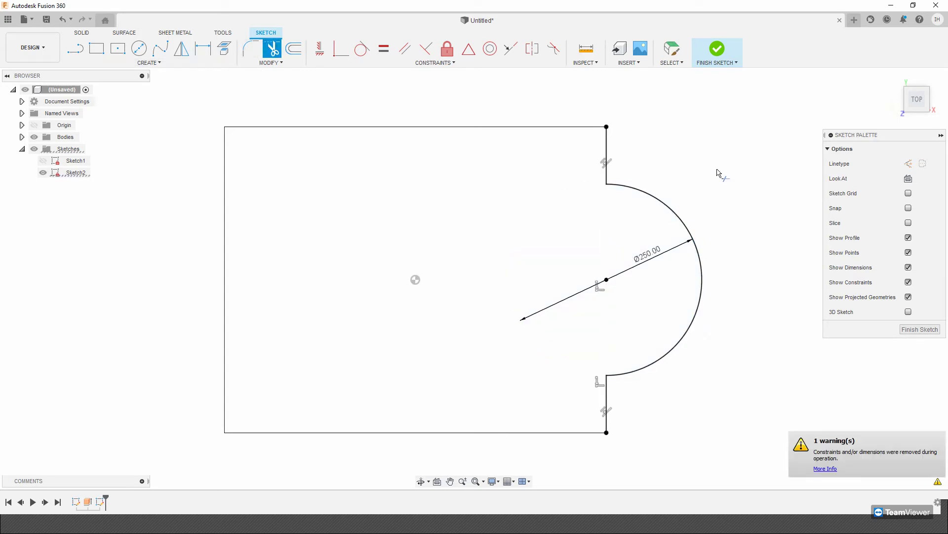
left_click(721, 57)
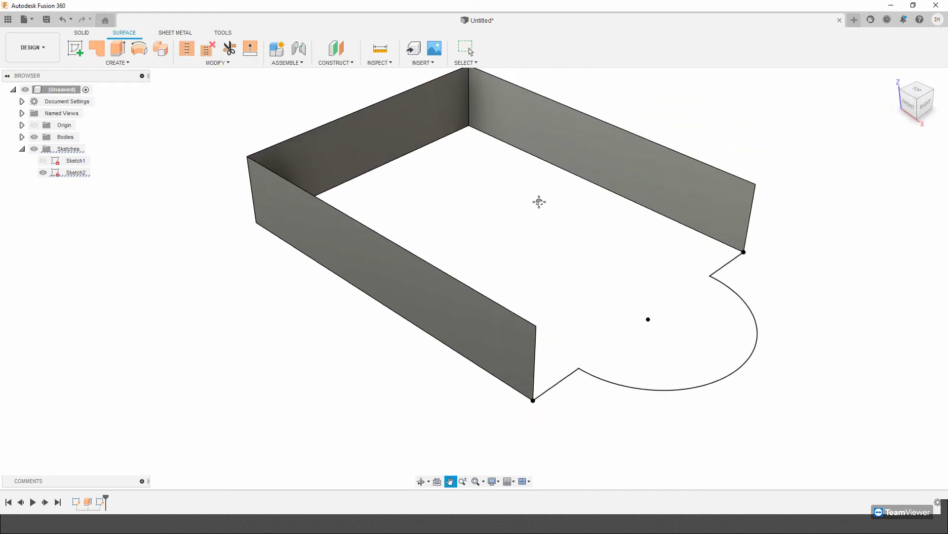
Extrude the closing sketch chain with its arc 100 mm upward on one side as a new surface body
left_click(117, 48)
left_click_drag(674, 321, 680, 291)
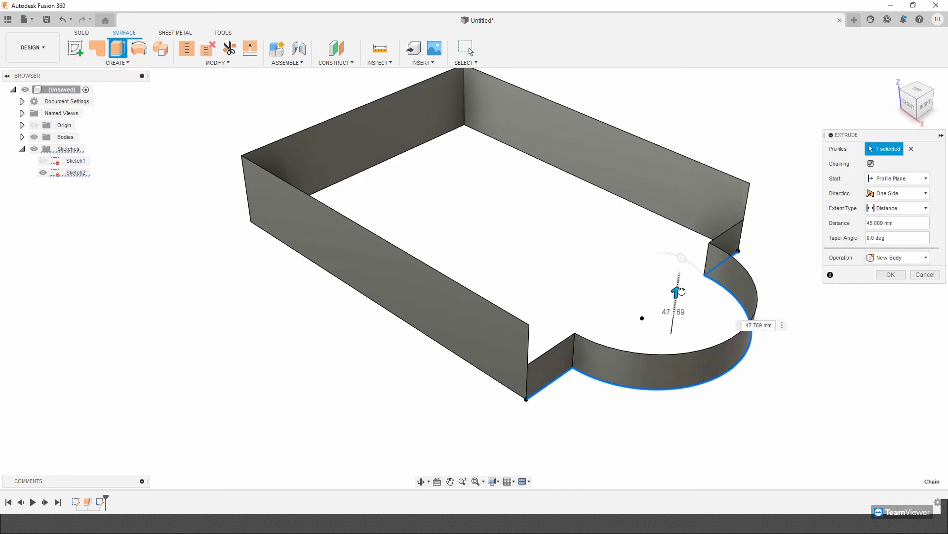
type("100")
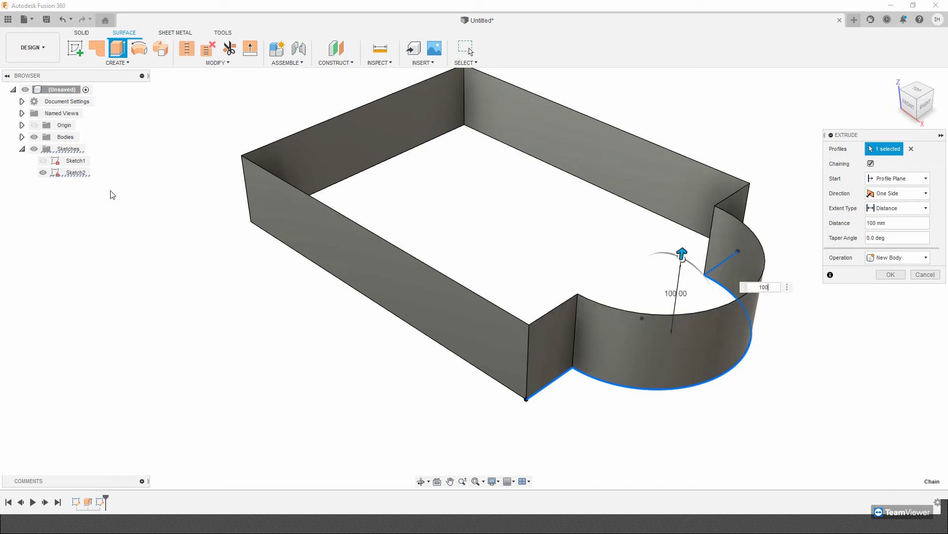
left_click(22, 137)
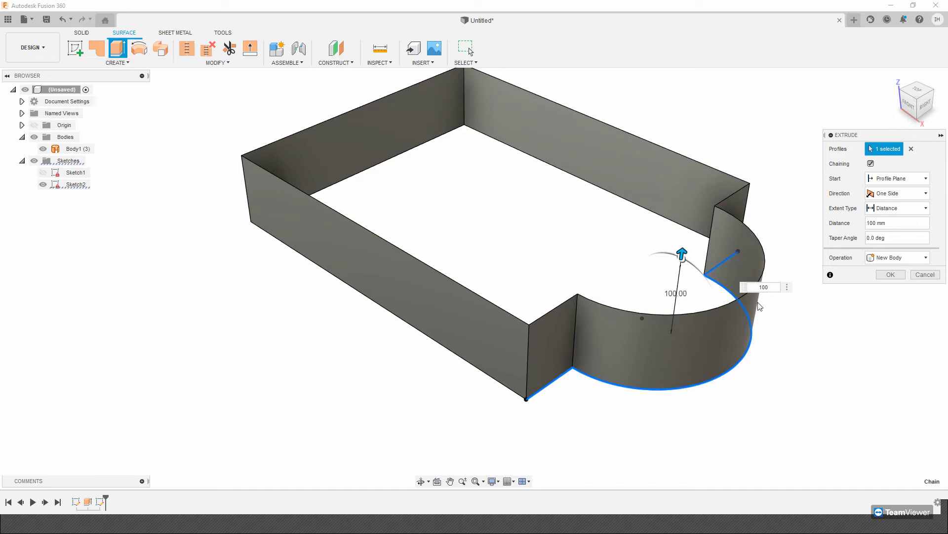
left_click(897, 258)
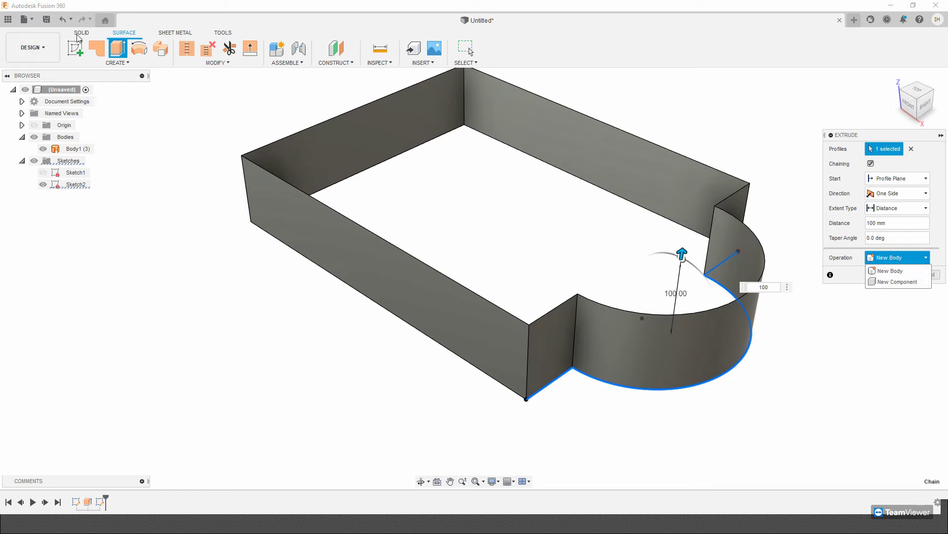
left_click(889, 270)
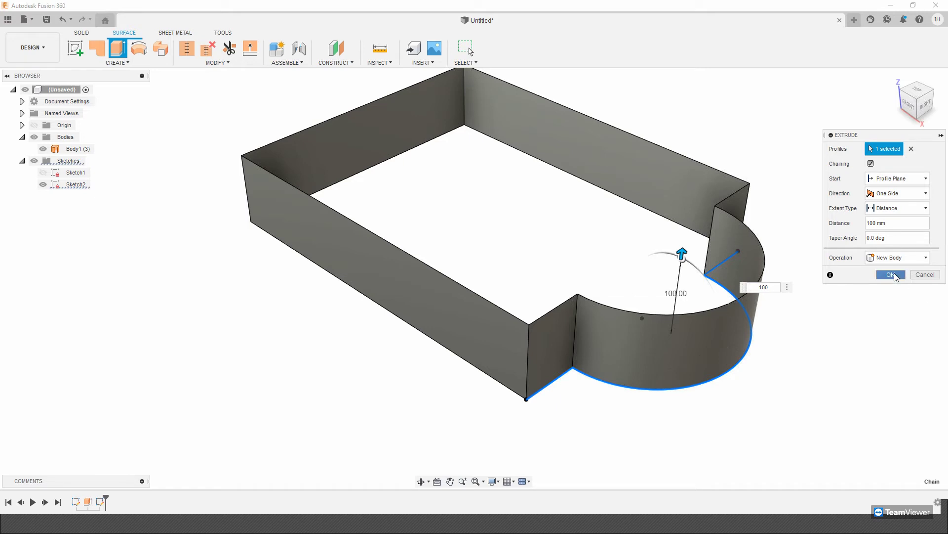
left_click(892, 275)
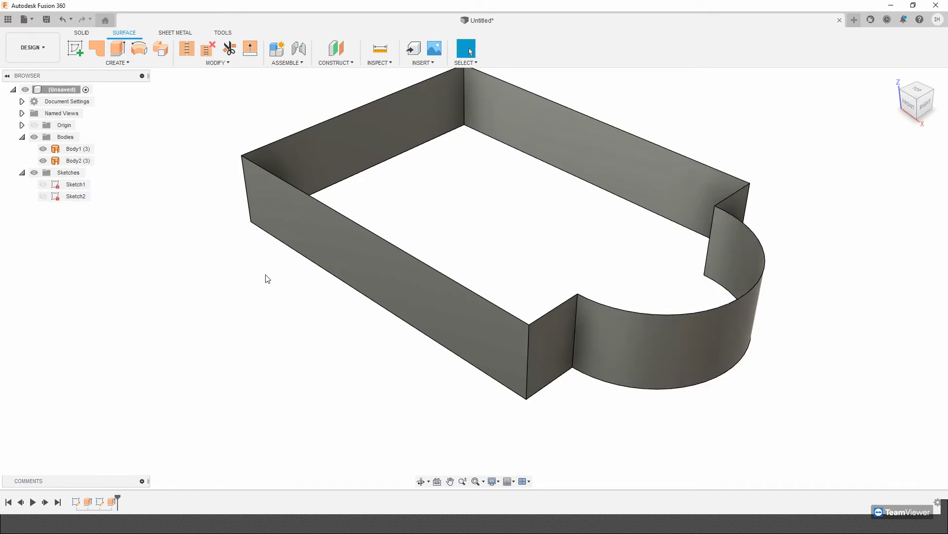
Examine the closing surface body and its individual flat and curved faces by highlighting them one by one
middle_click_drag(346, 259, 286, 237, "shift")
left_click(79, 161)
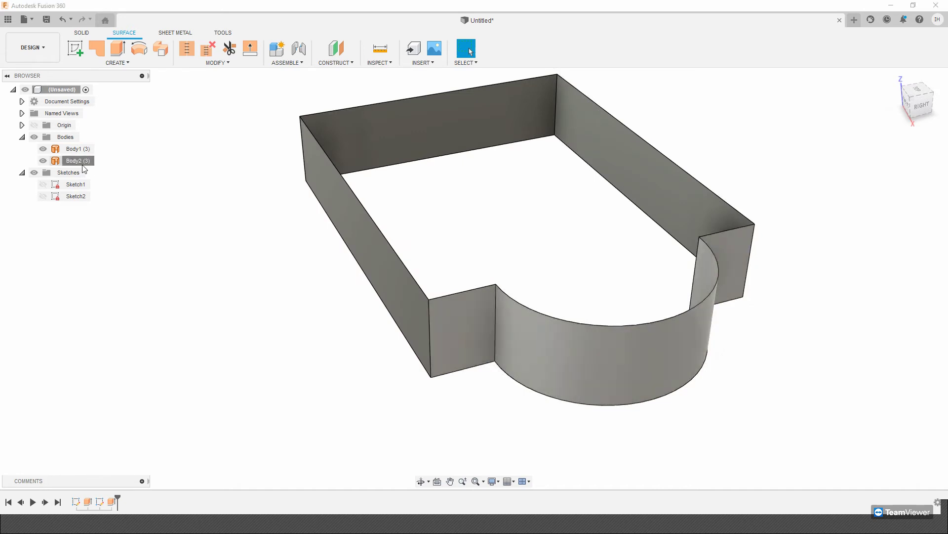
left_click(78, 149)
left_click(81, 161)
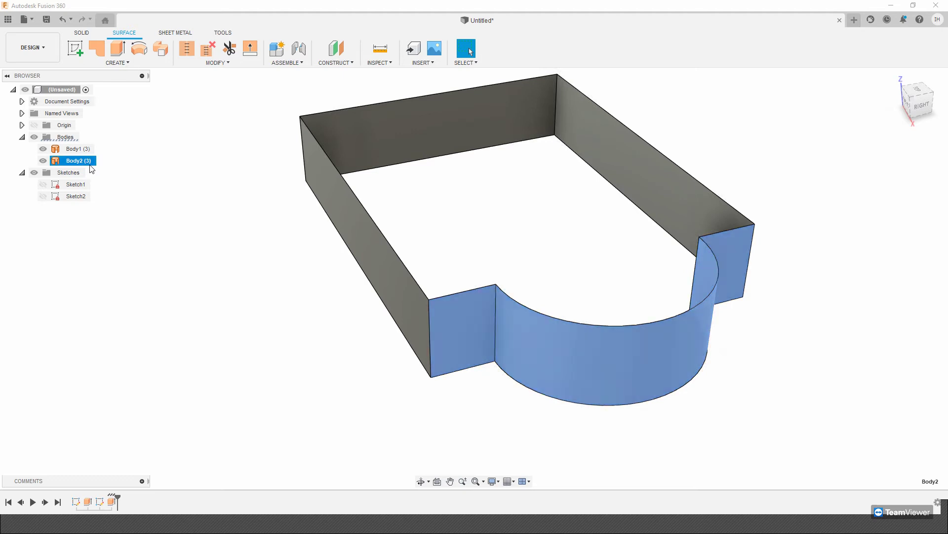
left_click(446, 324)
left_click(545, 359)
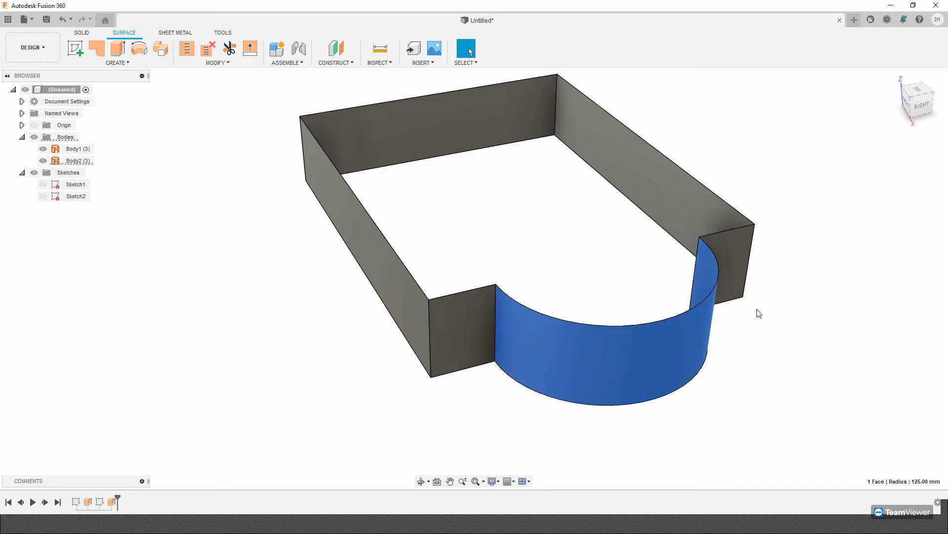
left_click(723, 257)
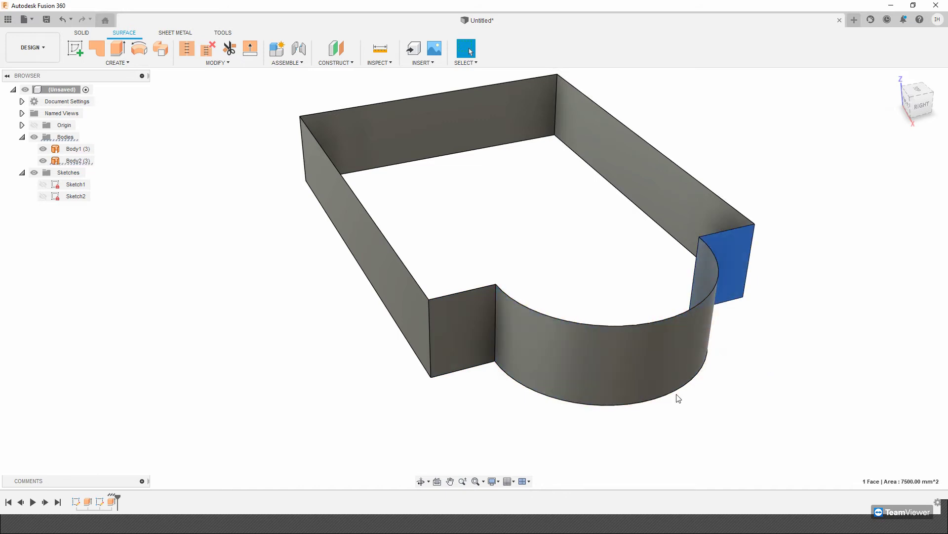
middle_click_drag(554, 375, 547, 378)
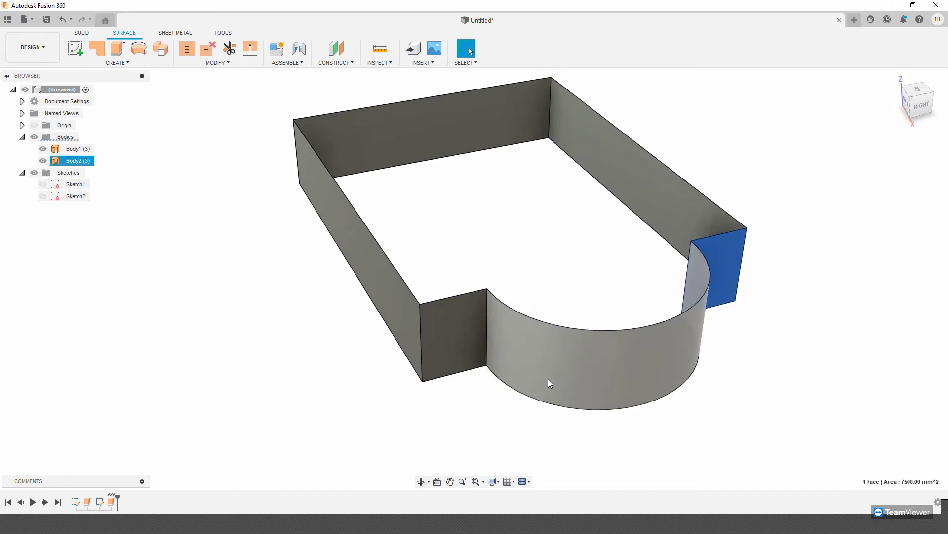
left_click(450, 316)
left_click(547, 352)
left_click(723, 247)
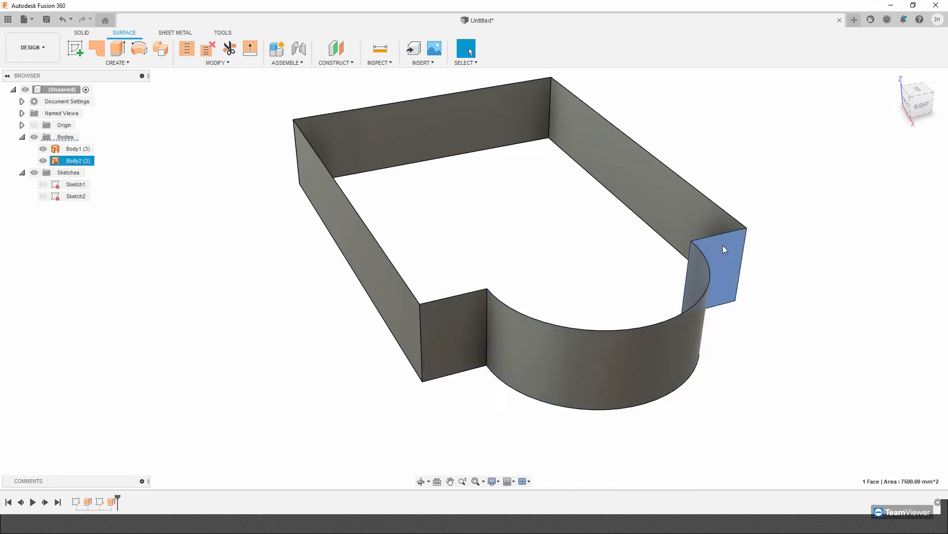
left_click(134, 211)
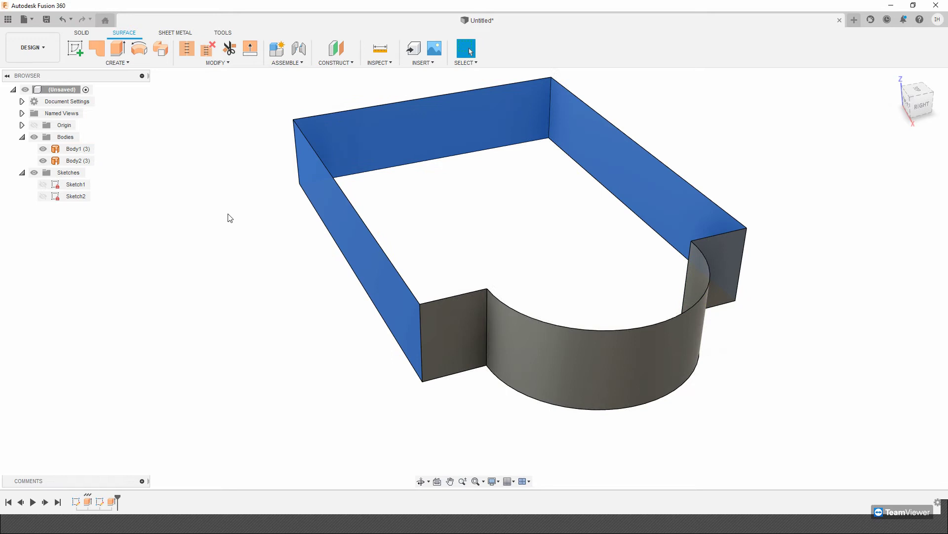
Examine the rectangular wall faces and highlight both surface bodies together to compare how they meet
left_click(614, 158)
left_click(334, 268)
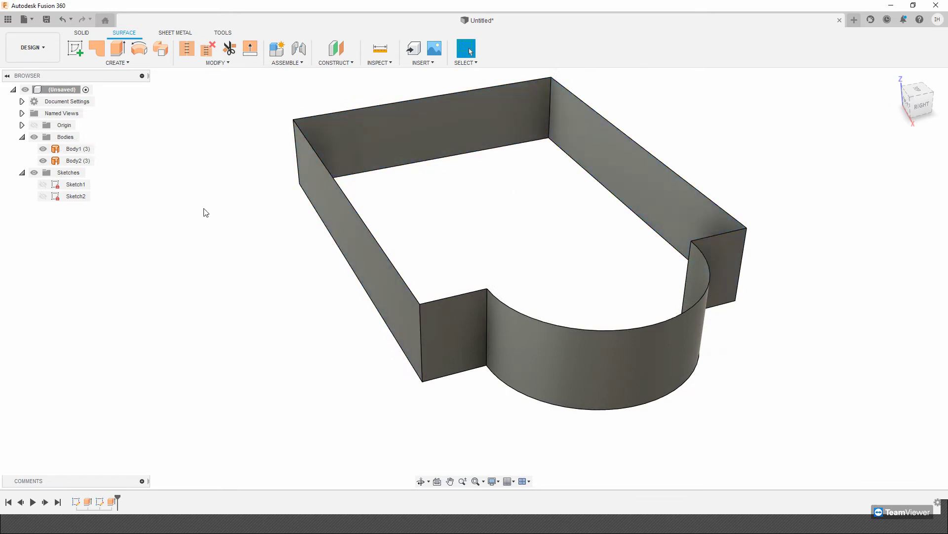
left_click(75, 161)
left_click(75, 149, "ctrl")
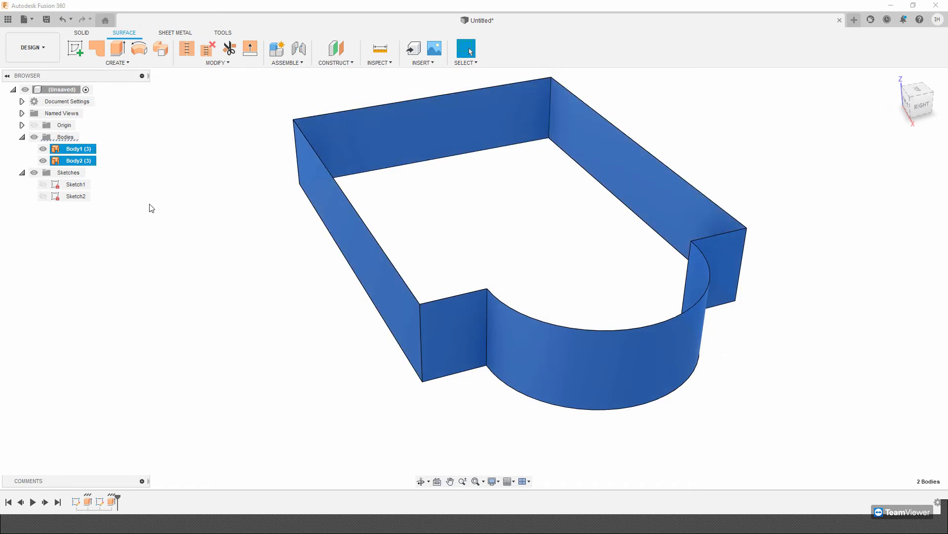
key("Escape")
middle_click_drag(317, 292, 349, 278, "shift")
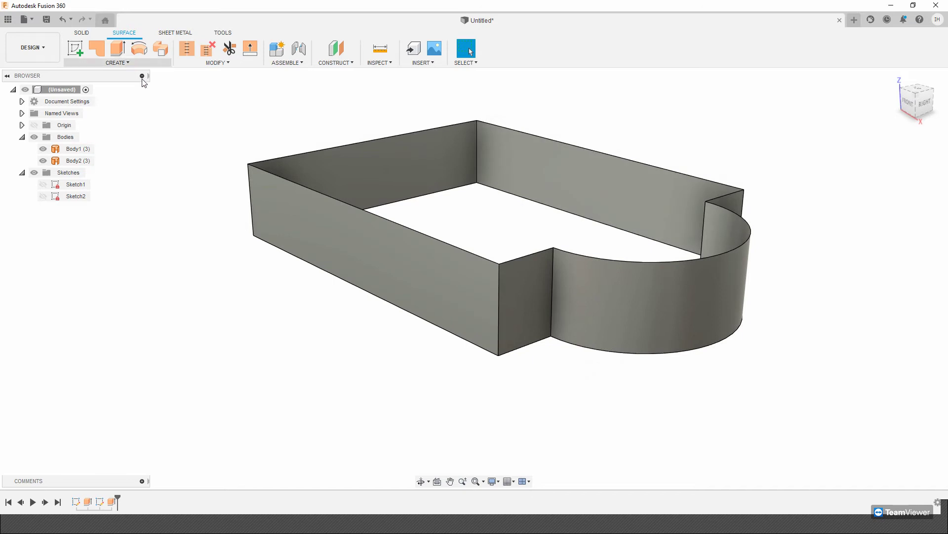
middle_click_drag(196, 115, 262, 189, "shift")
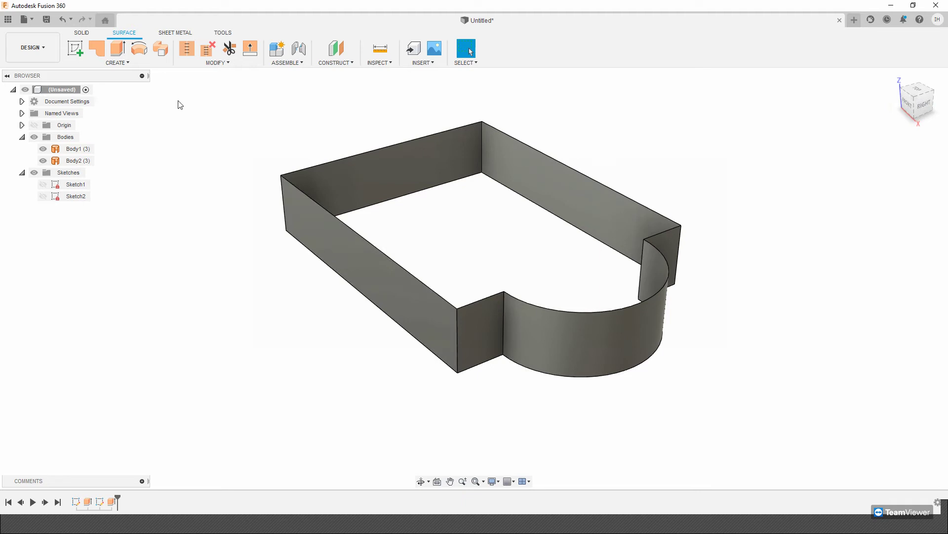
Begin a Thicken of the three rectangular wall faces with a one-sided thickness of 3 mm as a new body
left_click(104, 209)
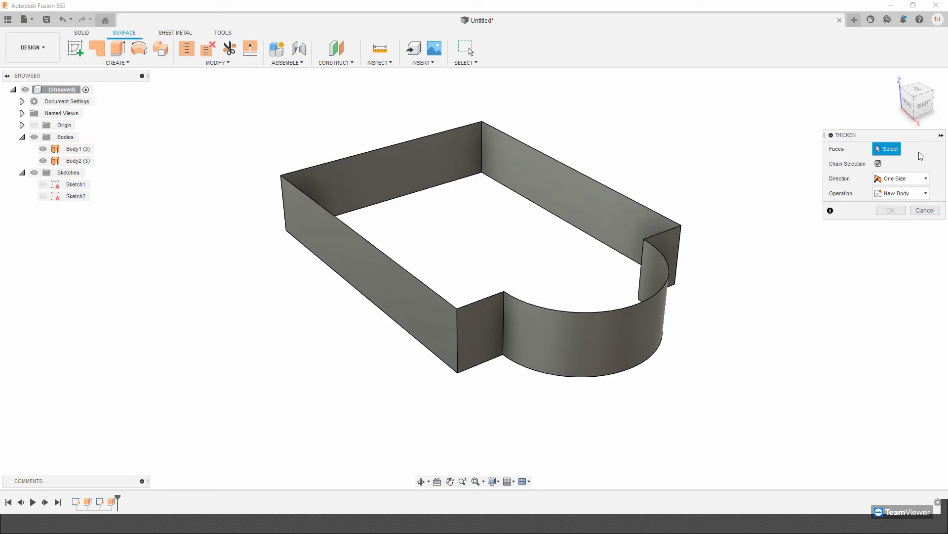
left_click(341, 251)
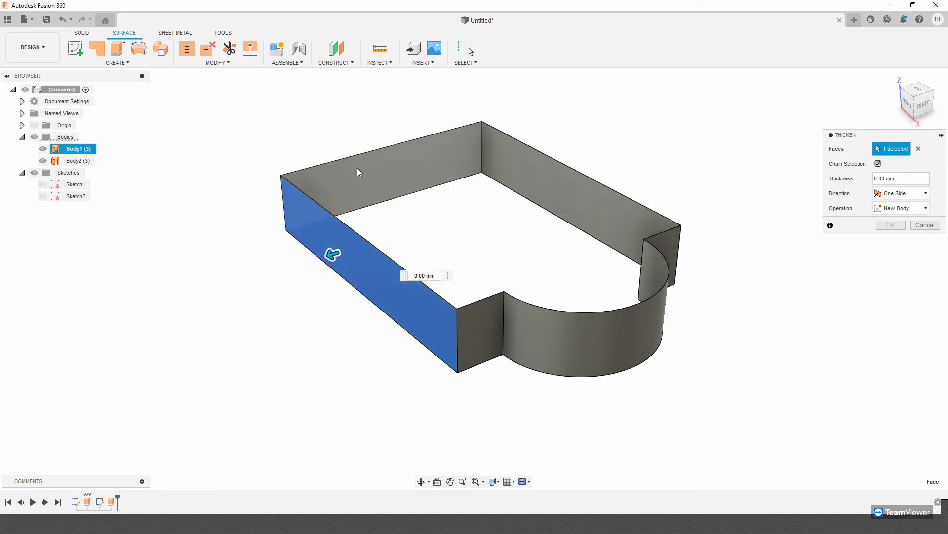
left_click(357, 167)
left_click(568, 183)
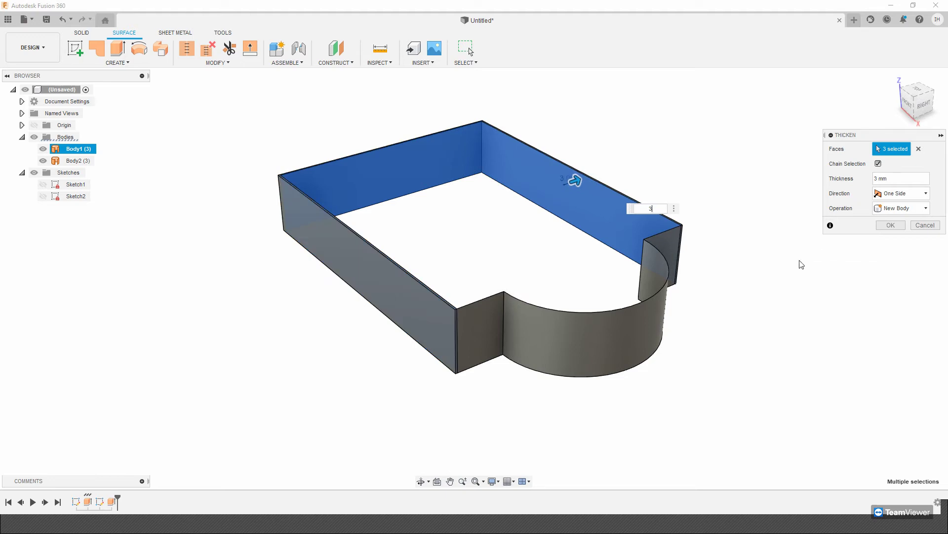
scroll(272, 184, "up", 10)
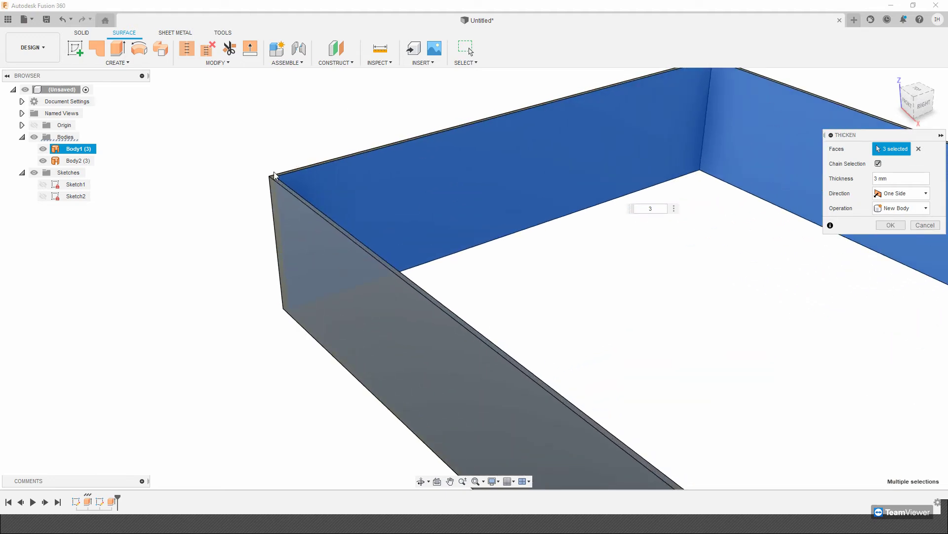
scroll(269, 183, "up", 6)
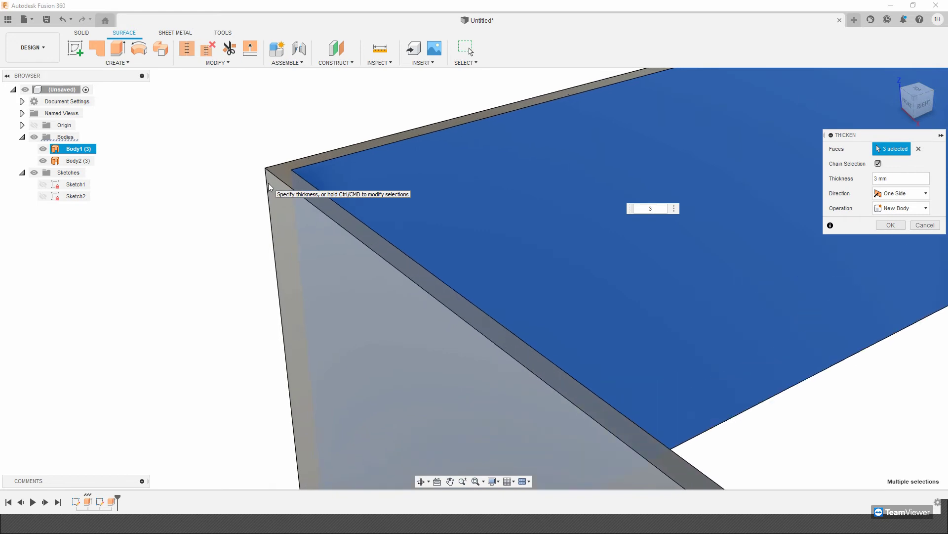
Set the wall thickness to -3 mm to direct the one-sided thickening toward the inside
left_click(911, 198)
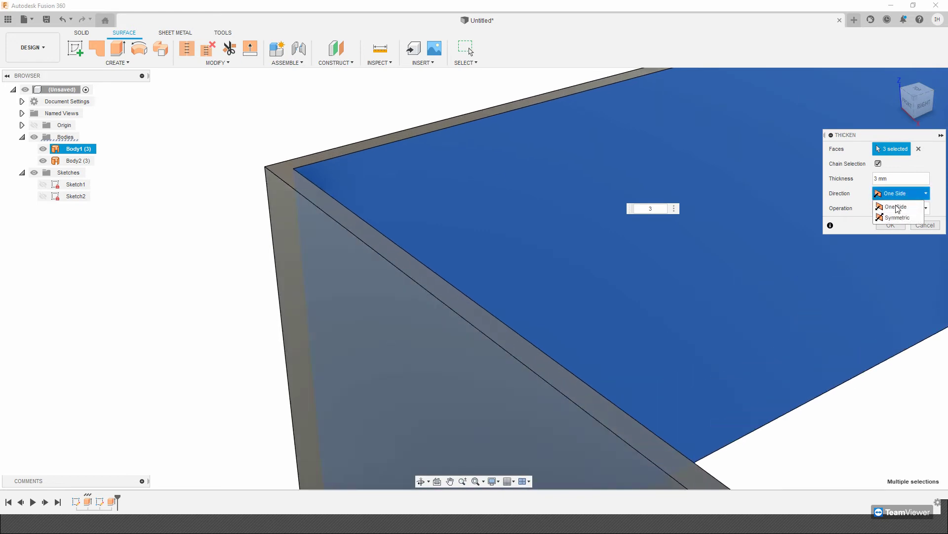
left_click(893, 181)
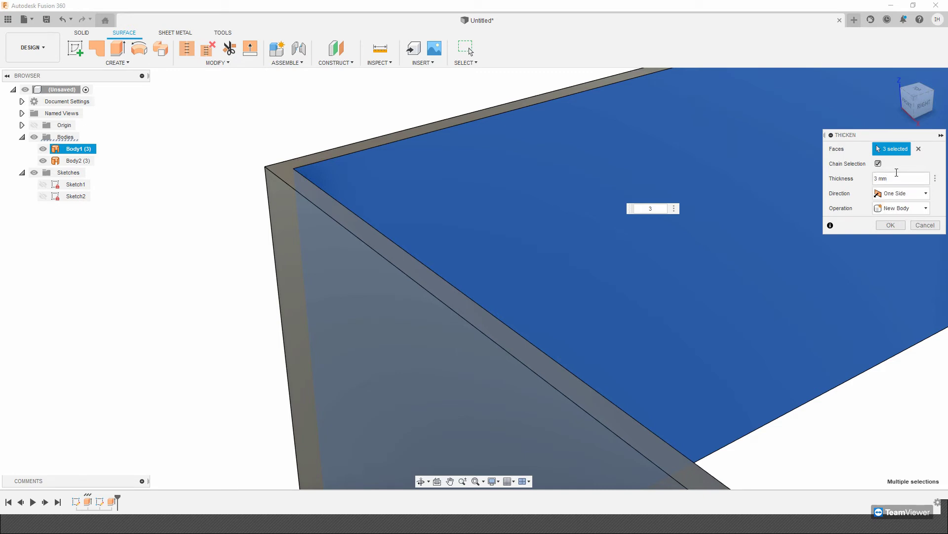
type("-")
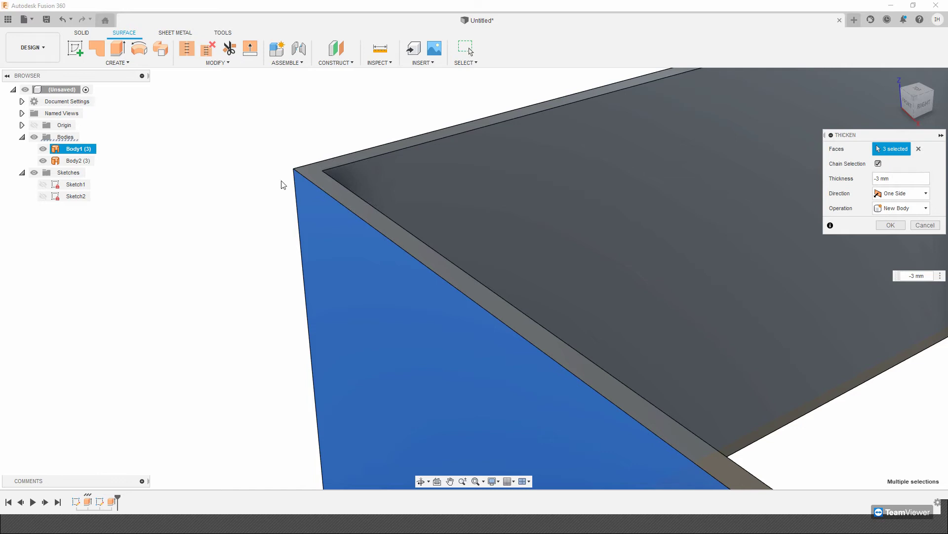
scroll(416, 150, "down", 2)
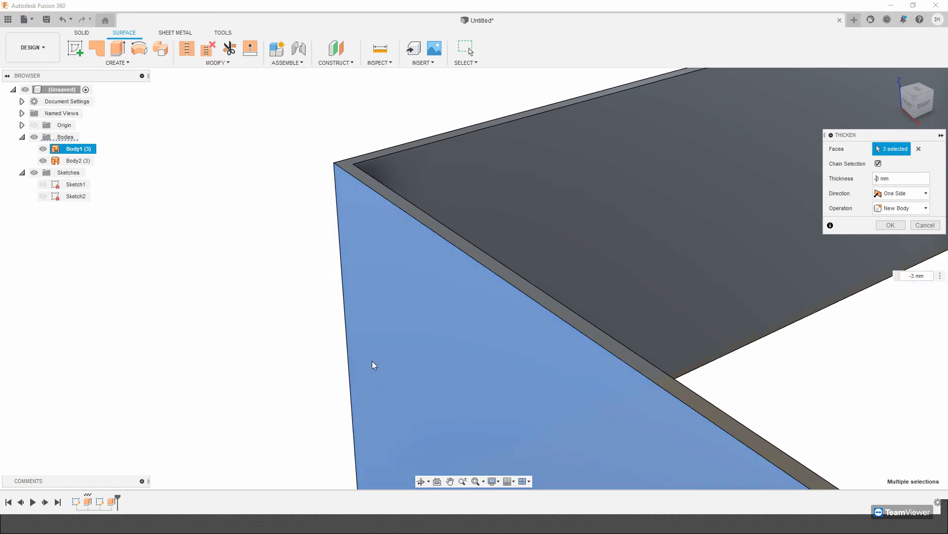
scroll(371, 360, "down", 2)
scroll(372, 360, "down", 1)
middle_click_drag(372, 360, 303, 188)
scroll(565, 188, "down", 1)
mouse_move(565, 189)
middle_mouse_down()
mouse_move(473, 244)
mouse_move(387, 260)
mouse_move(544, 282)
mouse_move(568, 195)
middle_mouse_up()
Try the Symmetric thickening direction on the walls and restore the One Side direction
left_click(918, 177)
left_click(903, 193)
left_click(900, 219)
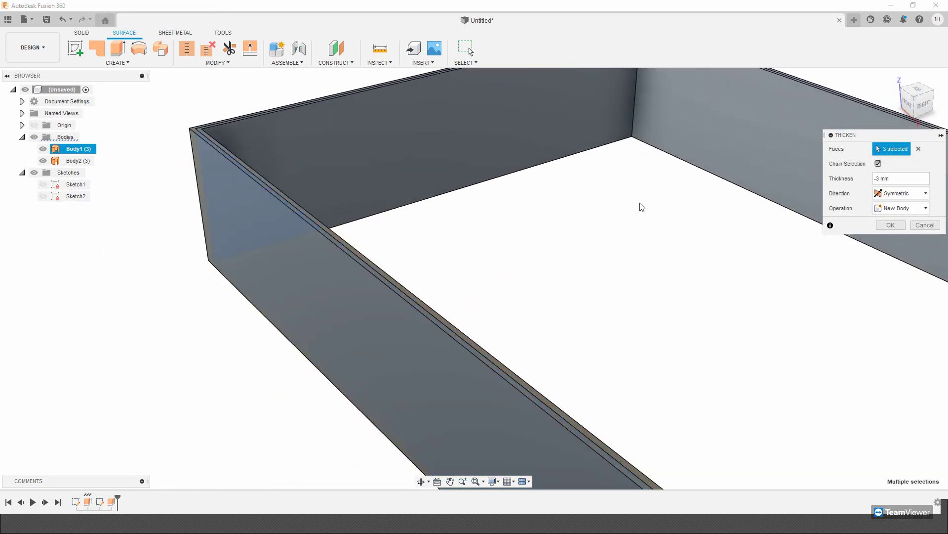
scroll(208, 147, "up", 2)
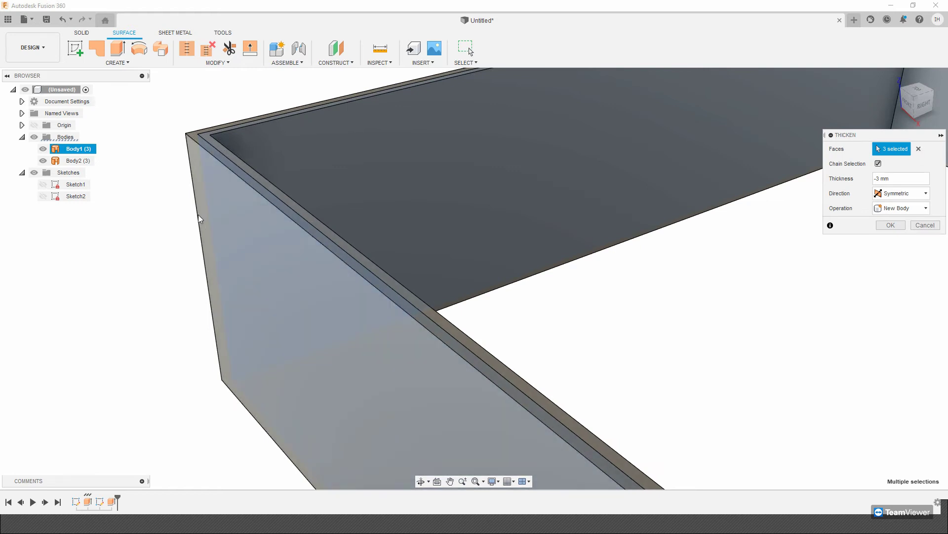
left_click(914, 199)
left_click(894, 208)
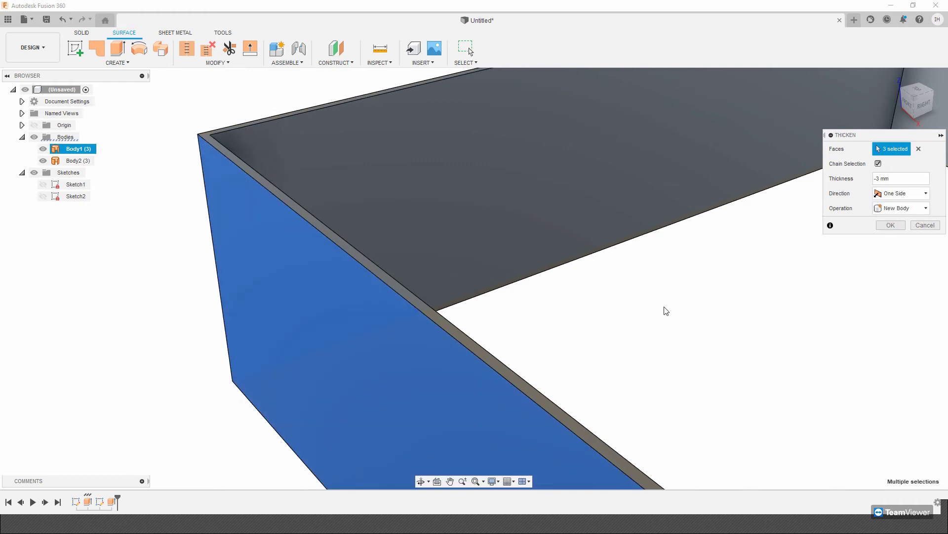
Clear the Thicken face selection and reselect the three rectangular wall faces
scroll(664, 304, "down", 5)
middle_click_drag(663, 297, 284, 165)
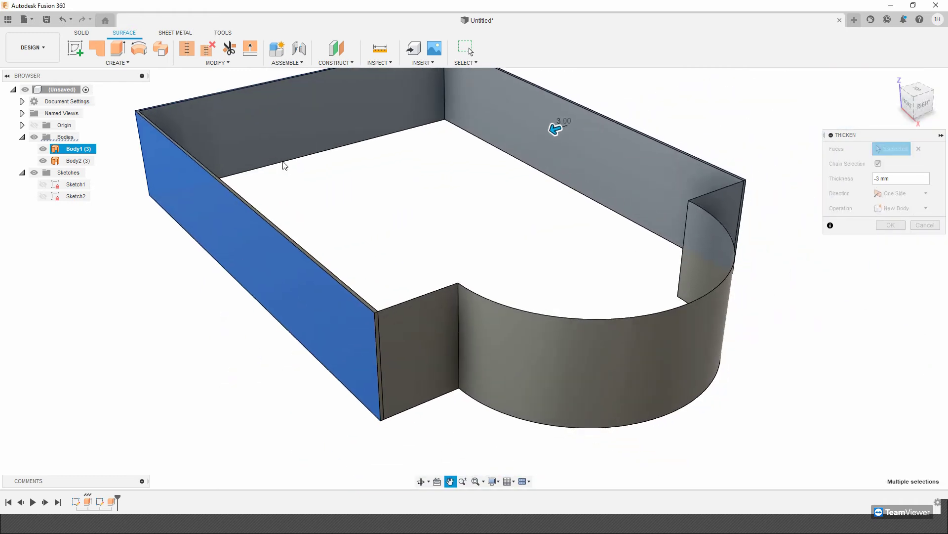
scroll(354, 275, "up", 3)
scroll(395, 328, "up", 3)
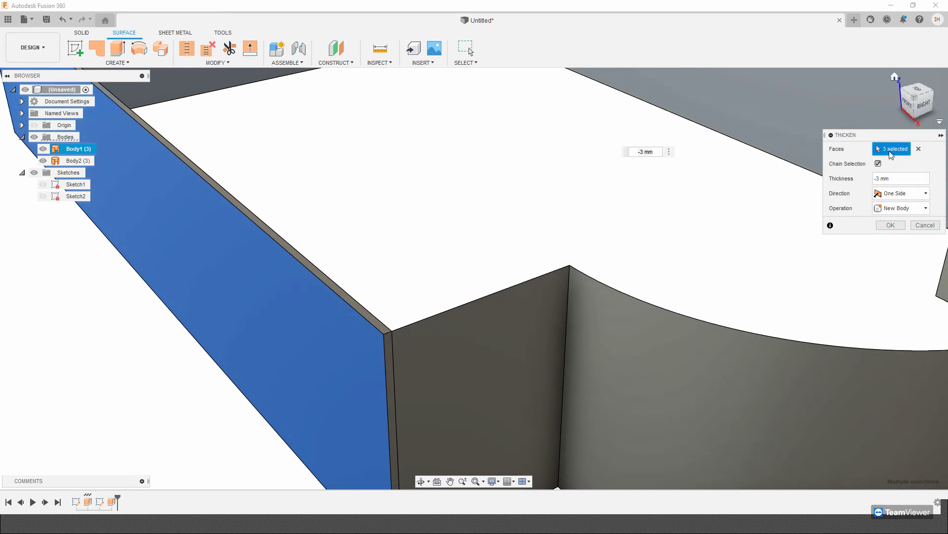
scroll(485, 316, "down", 5)
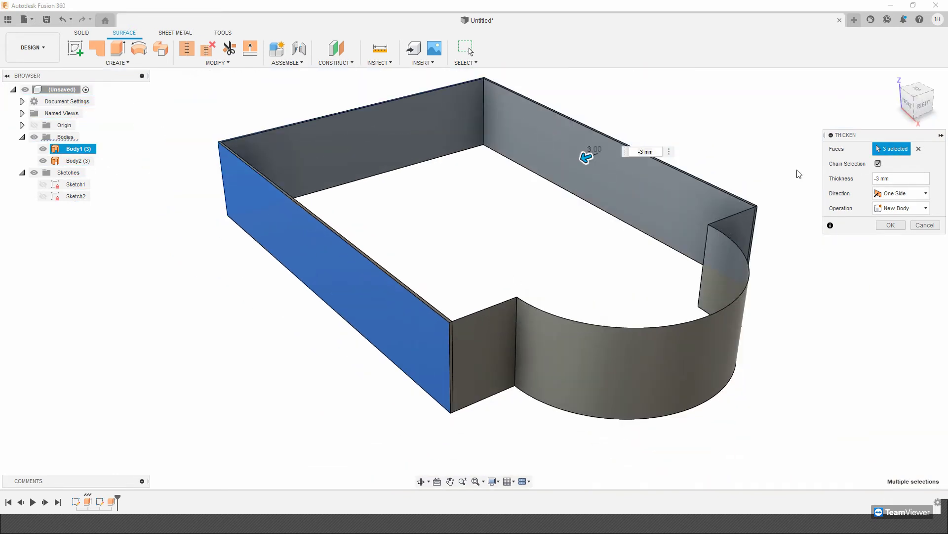
left_click(919, 149)
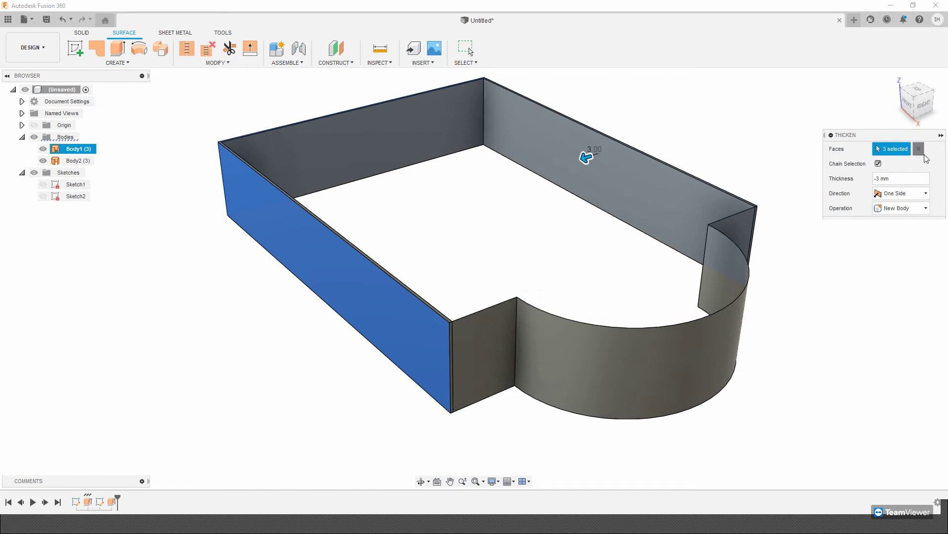
left_click(467, 126)
left_click(521, 128)
left_click(290, 252)
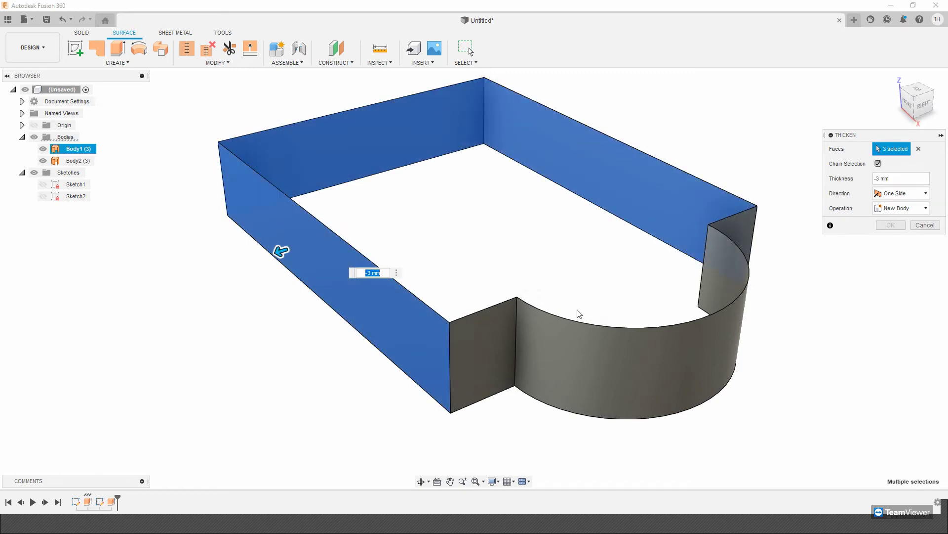
Add the curved face and the two short flat faces of the second surface body to the Thicken selection
left_click(504, 332)
left_click(593, 346)
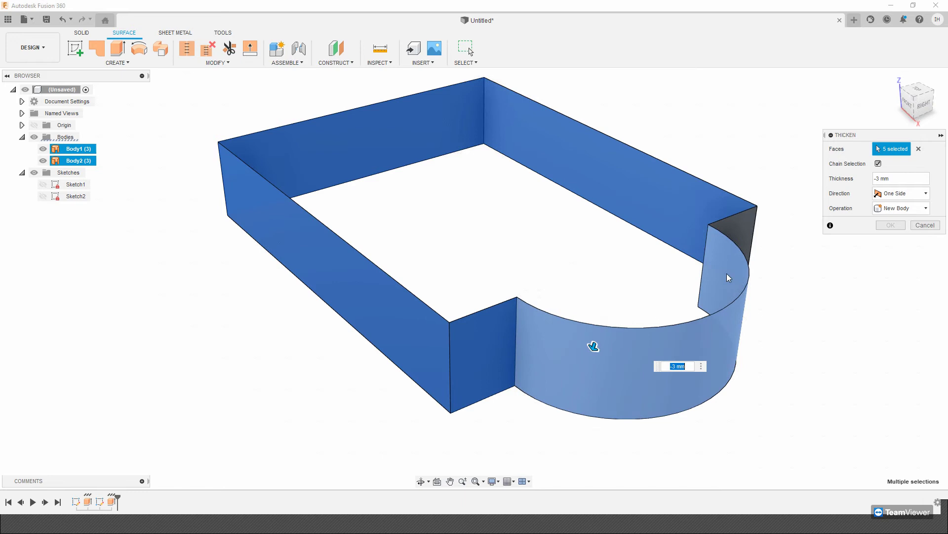
left_click(746, 224)
middle_click_drag(748, 216, 568, 212, "shift")
middle_click_drag(711, 290, 715, 254, "shift")
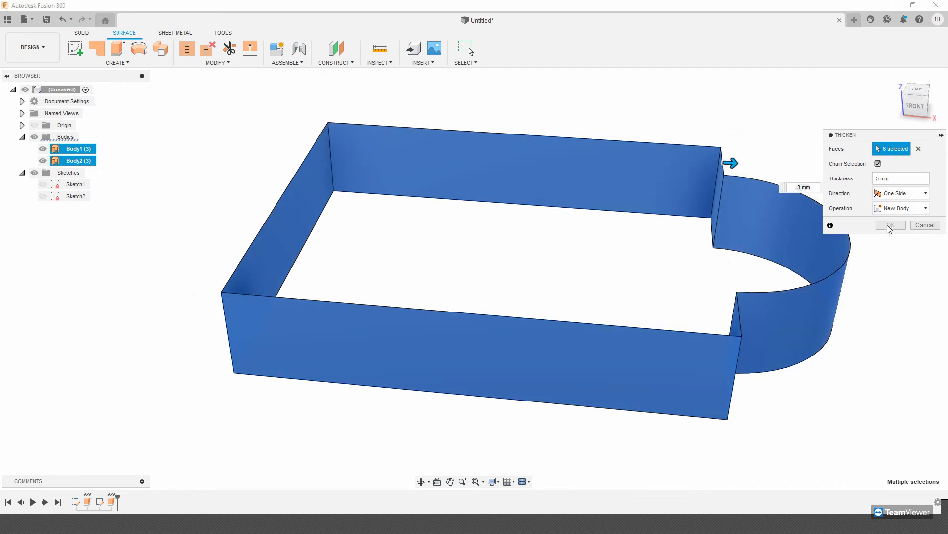
middle_click_drag(657, 277, 609, 301, "shift")
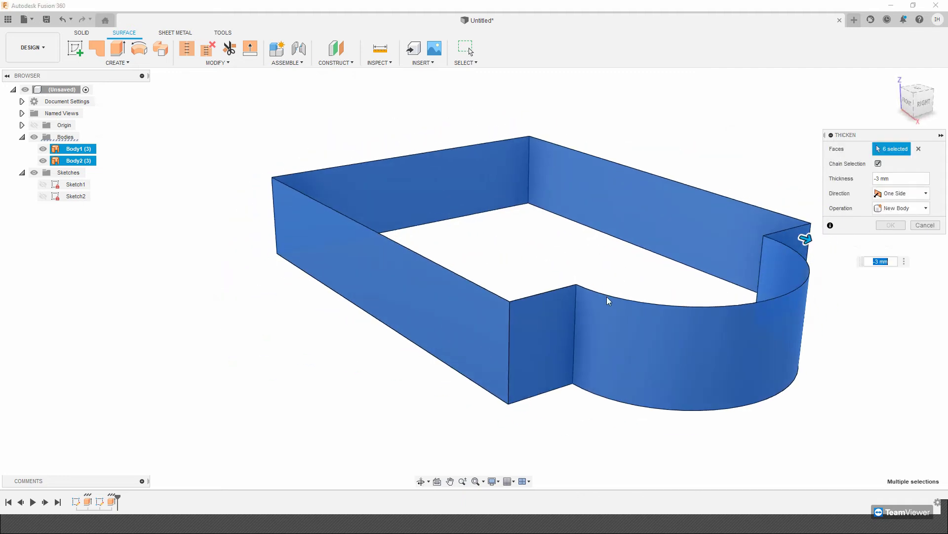
Thicken all six wall faces on one side by -3 mm as a new body and highlight that body for inspection
middle_click_drag(556, 332, 517, 317)
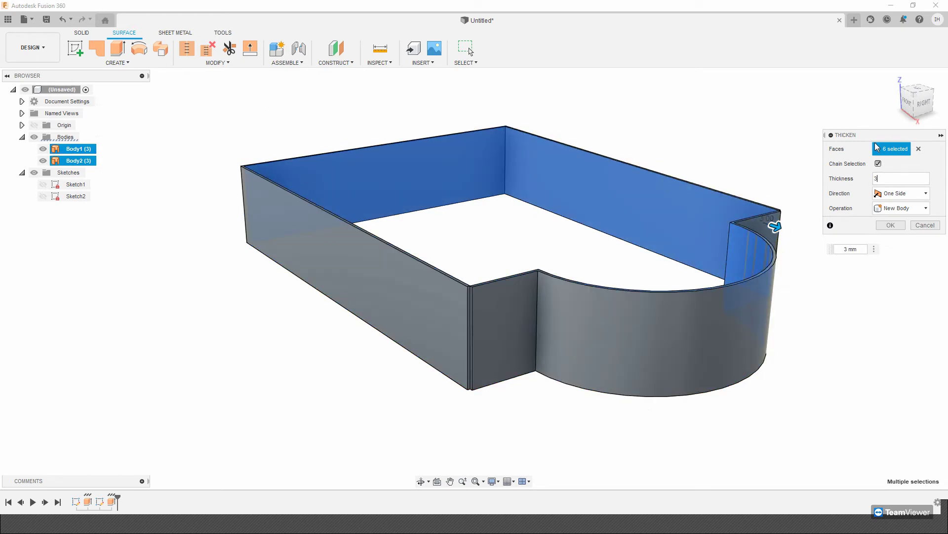
scroll(415, 287, "up", 5)
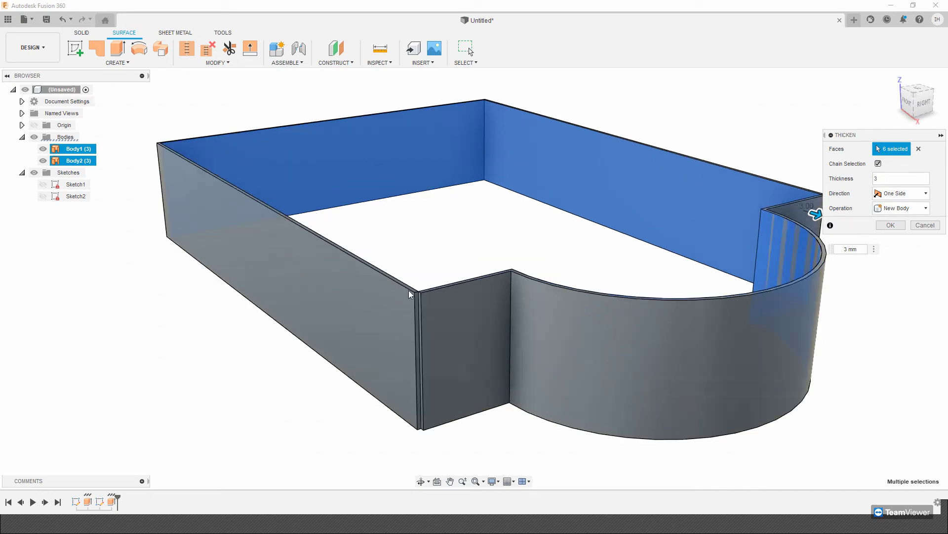
scroll(435, 288, "down", 4)
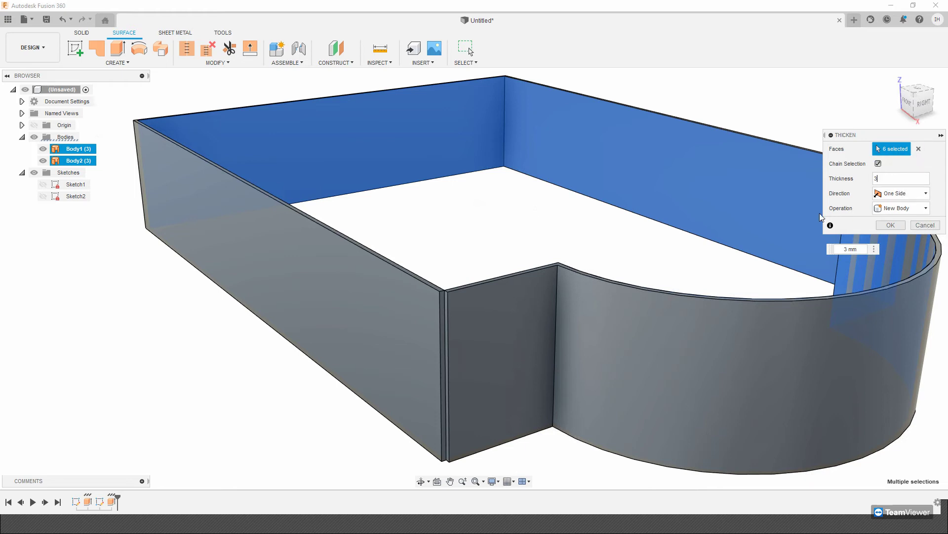
middle_click_drag(683, 241, 478, 224)
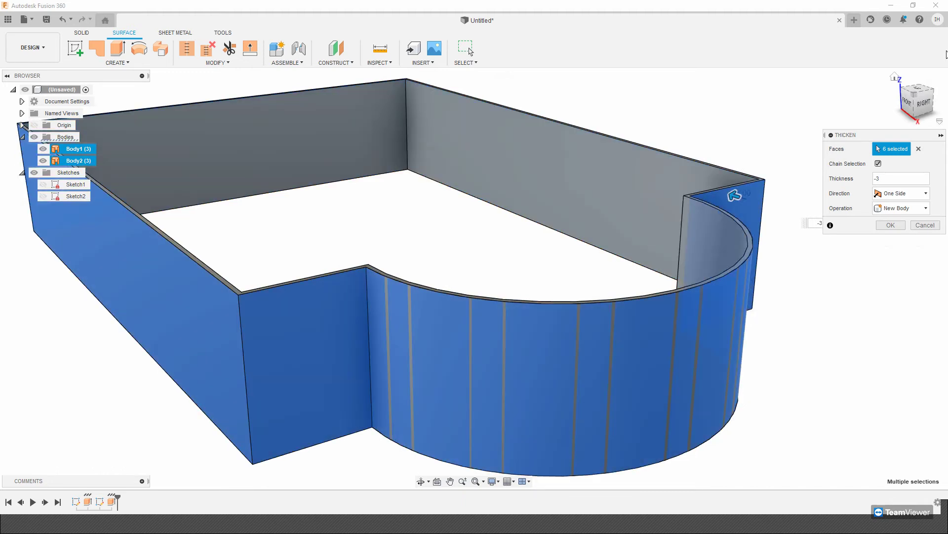
middle_click_drag(601, 111, 587, 273, "shift")
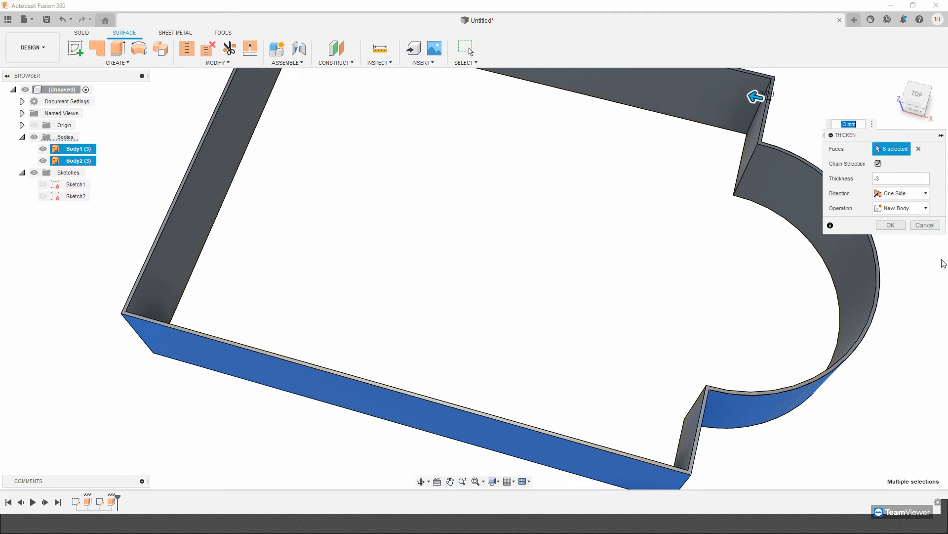
left_click(891, 225)
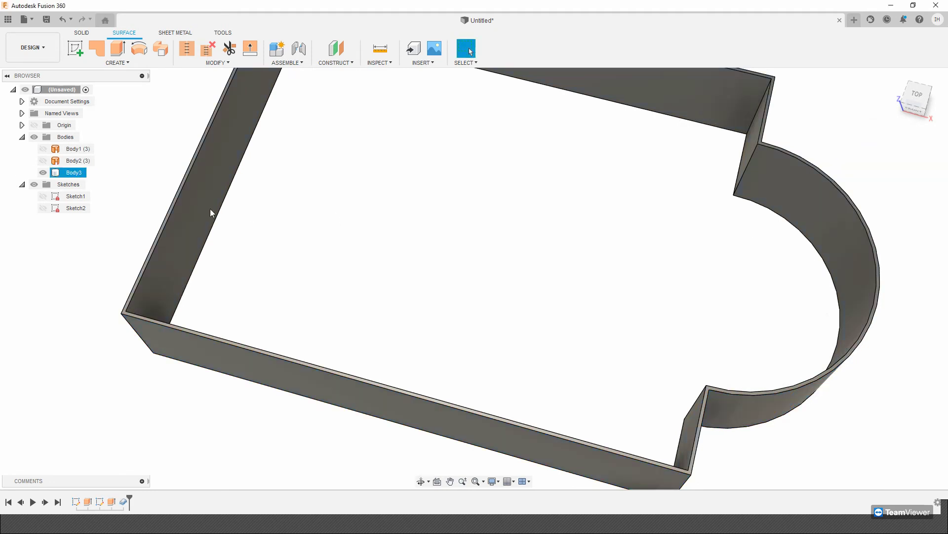
left_click(75, 170)
middle_click_drag(470, 227, 688, 268, "shift")
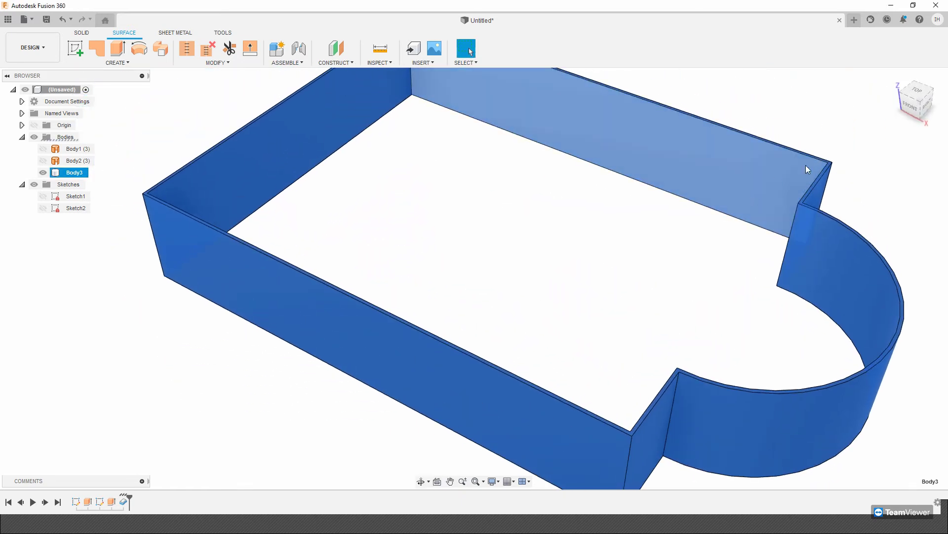
scroll(756, 299, "down", 2)
middle_click_drag(733, 303, 681, 258, "shift")
left_click(641, 273)
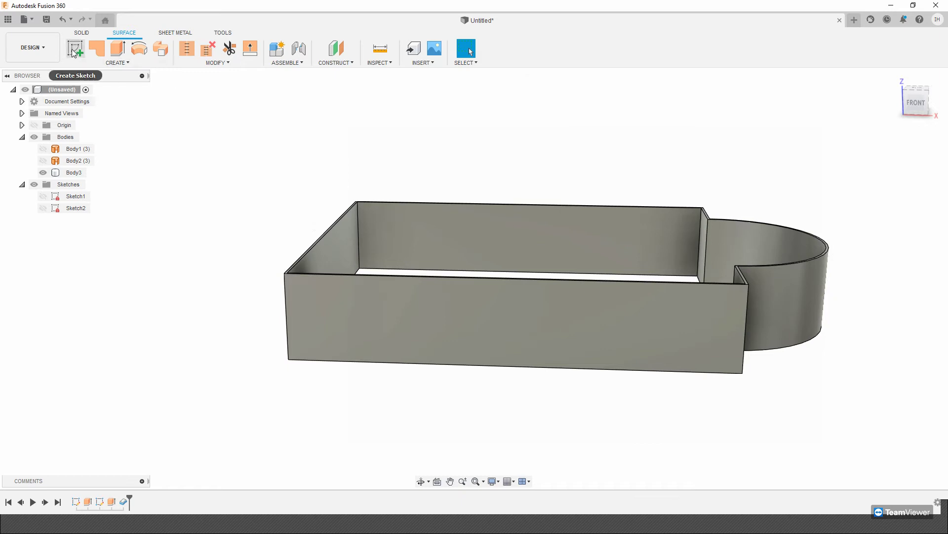
Create a construction plane offset upward from the XY plane, above the walls
left_click(336, 48)
middle_click_drag(430, 178, 539, 256, "shift")
left_click(562, 250)
left_click_drag(534, 262, 550, 144)
middle_click_drag(466, 190, 499, 177, "shift")
left_click_drag(528, 138, 528, 159)
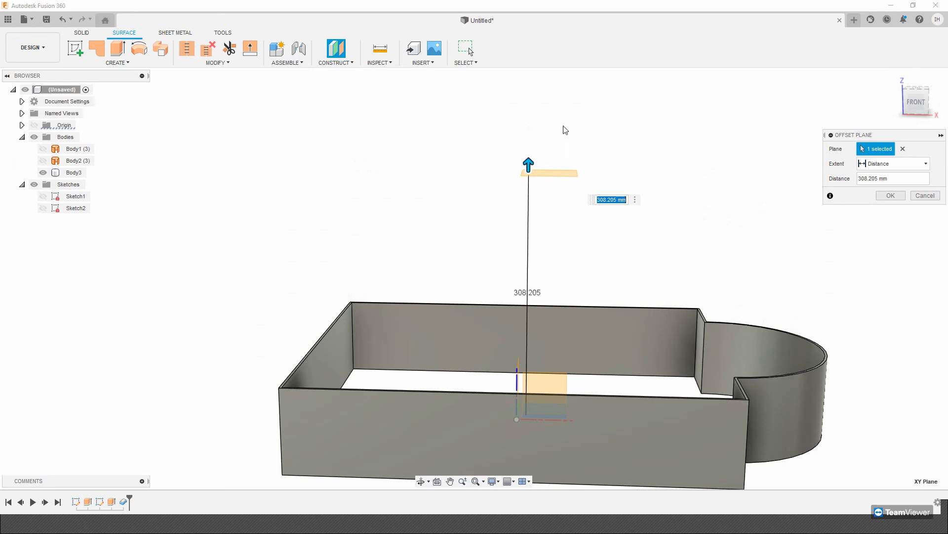
type("00")
key("Return")
Start a sketch on the offset plane and draw a center rectangle centred on the origin inside the wall outline
left_click(75, 48)
left_click(554, 260)
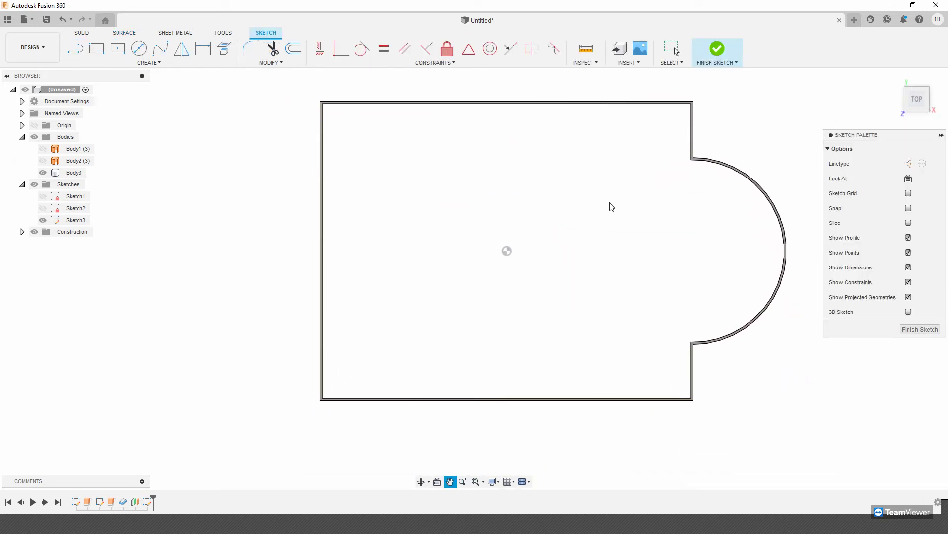
left_click(122, 50)
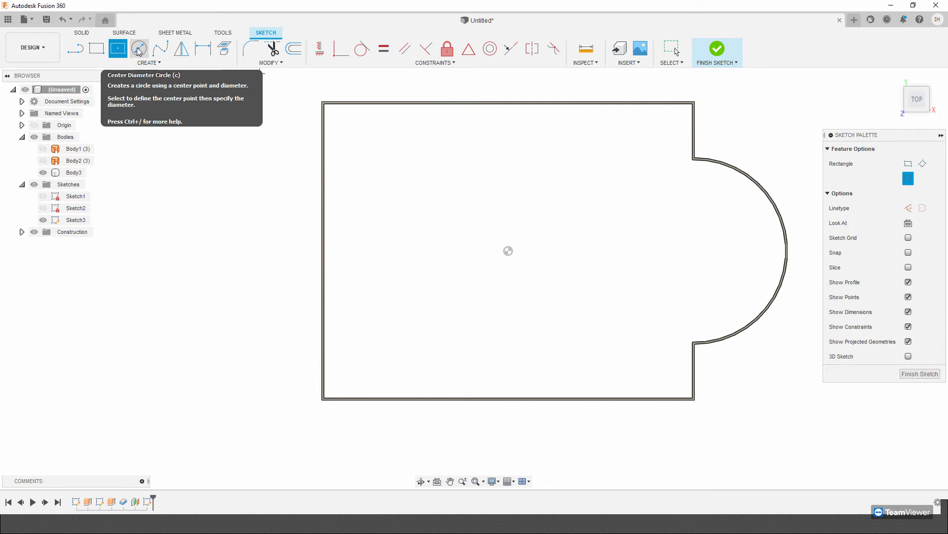
left_click(508, 250)
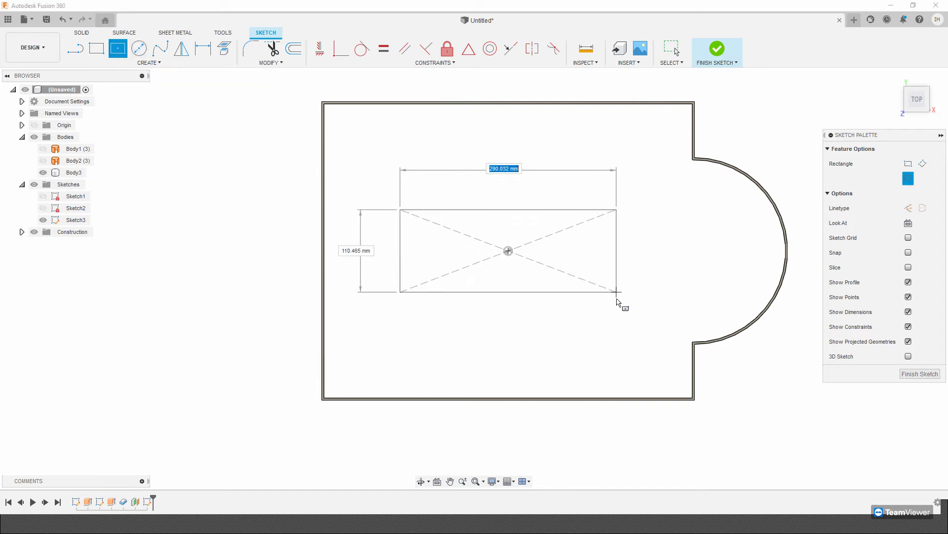
left_click(627, 309)
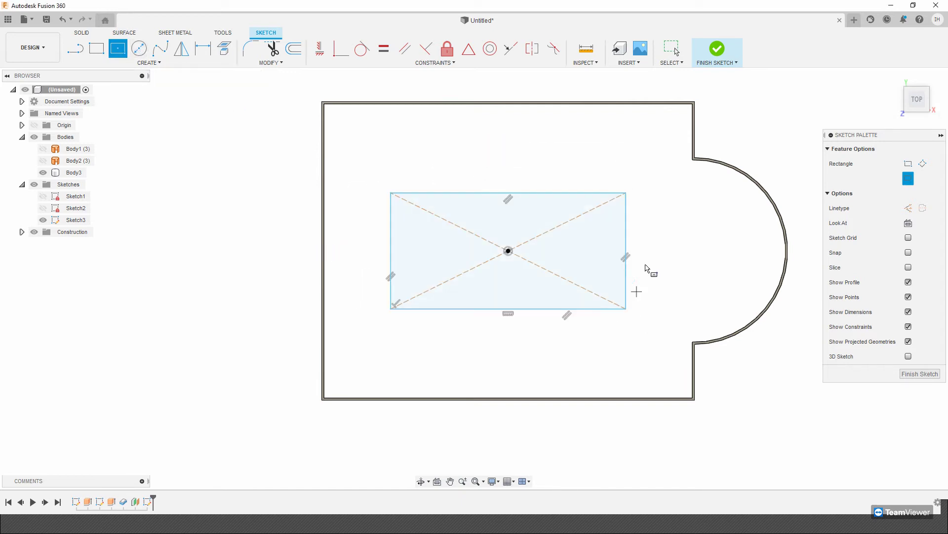
Draw a 180° center point arc bulging outward from the rectangle's arc-end side, centred on its midpoint and joining its corners
left_click(136, 55)
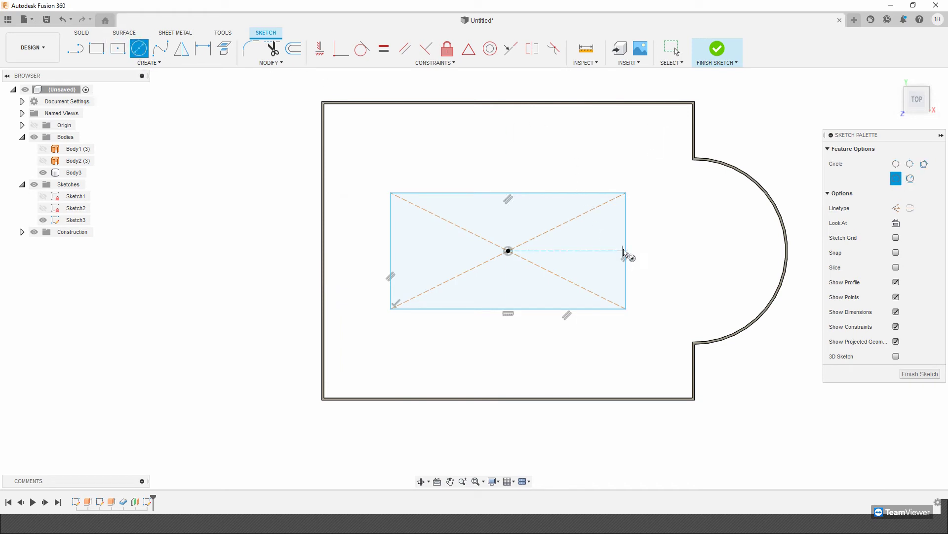
left_click(140, 69)
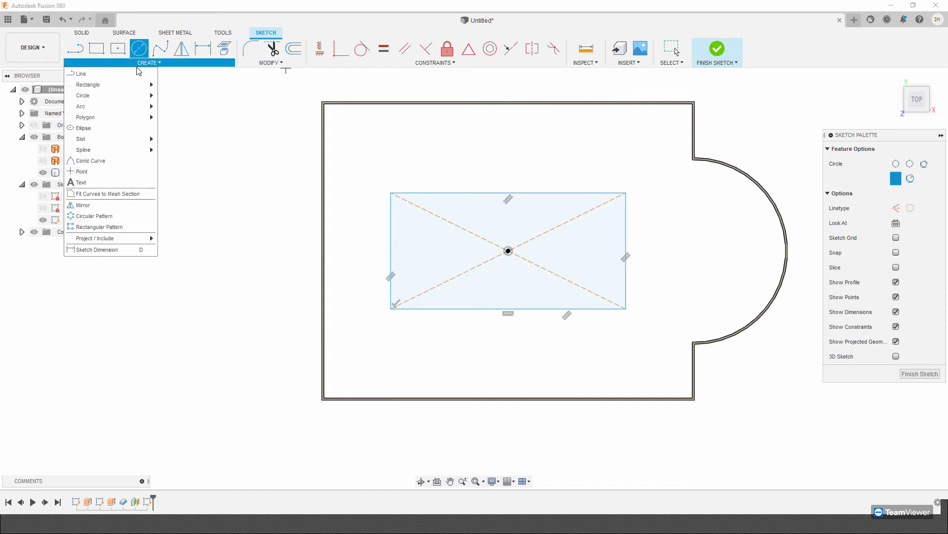
mouse_move(130, 107)
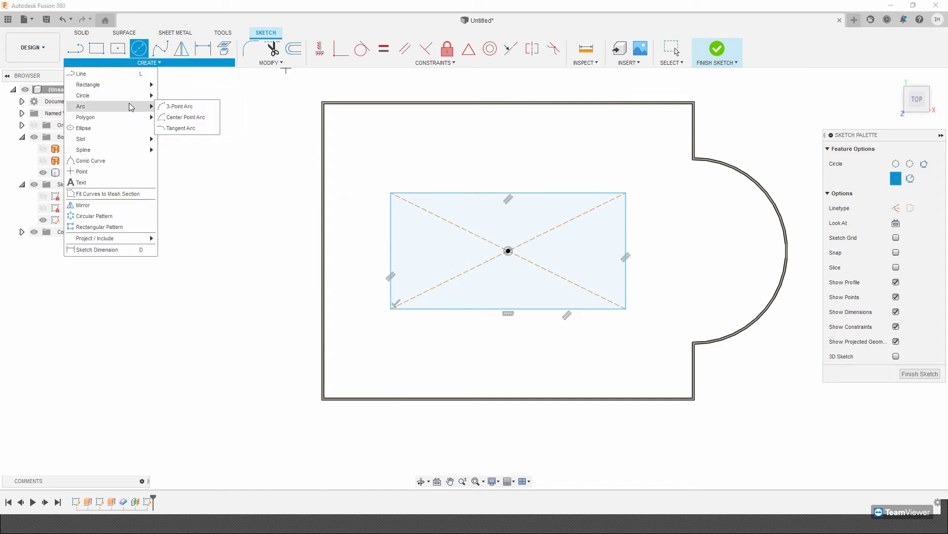
left_click(177, 118)
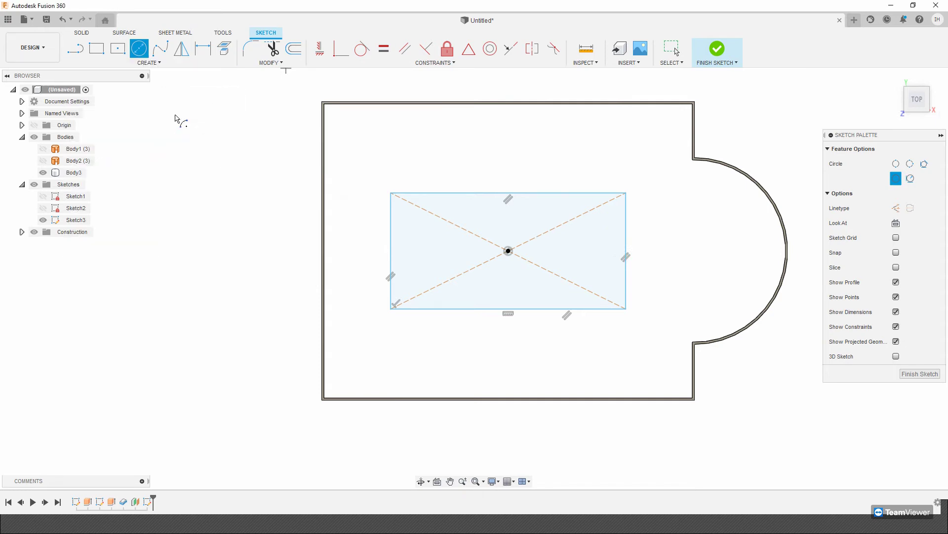
left_click(626, 250)
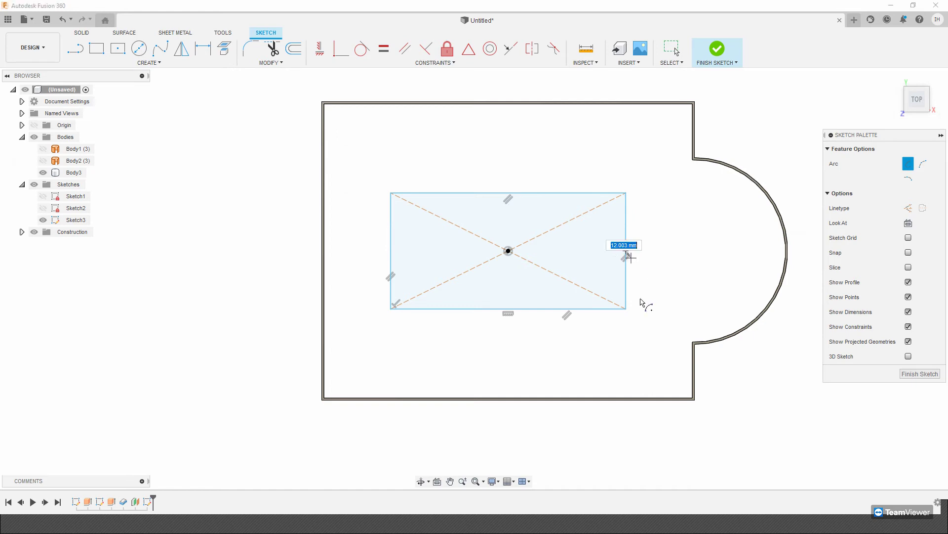
left_click(625, 310)
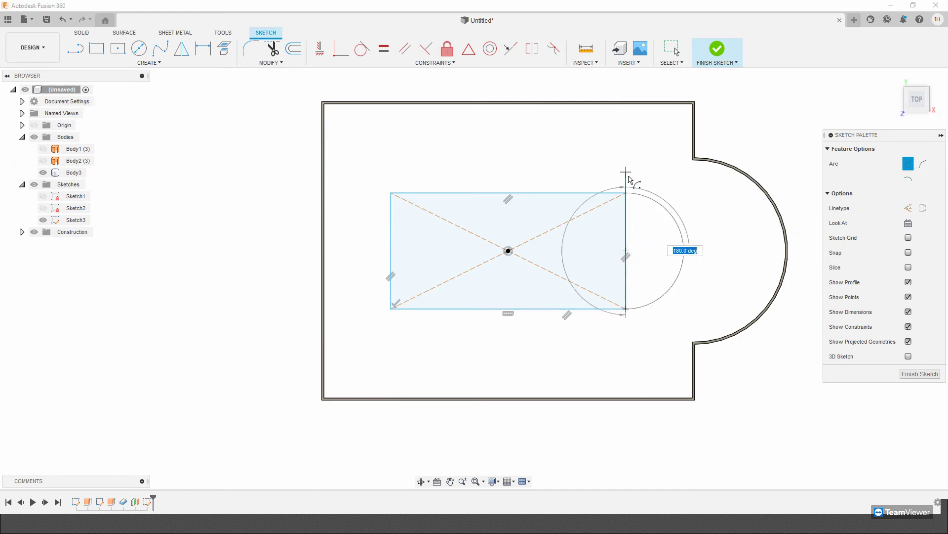
left_click(626, 193)
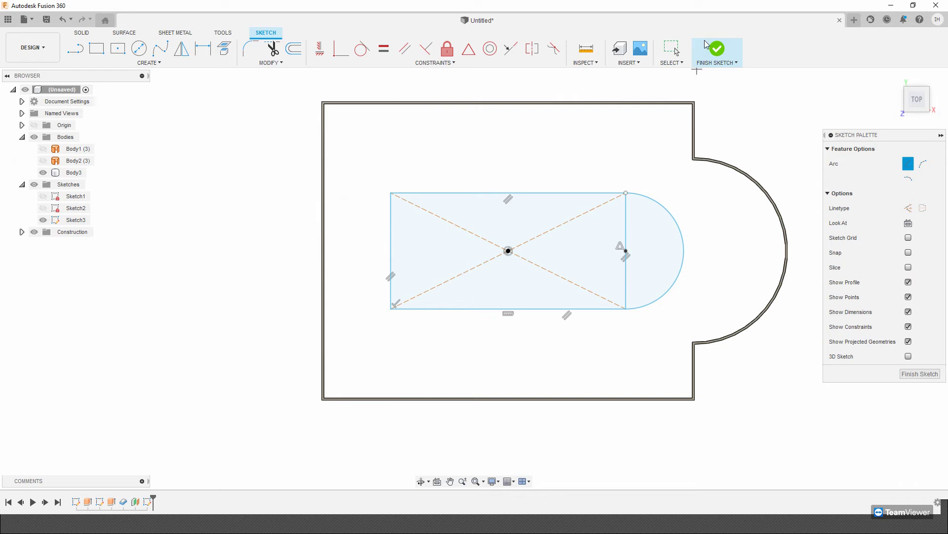
Dimension the rectangle 315 mm long and 150 mm wide, and finish the sketch
left_click(202, 48)
left_click(512, 193)
left_click(518, 154)
type("315")
key("Return")
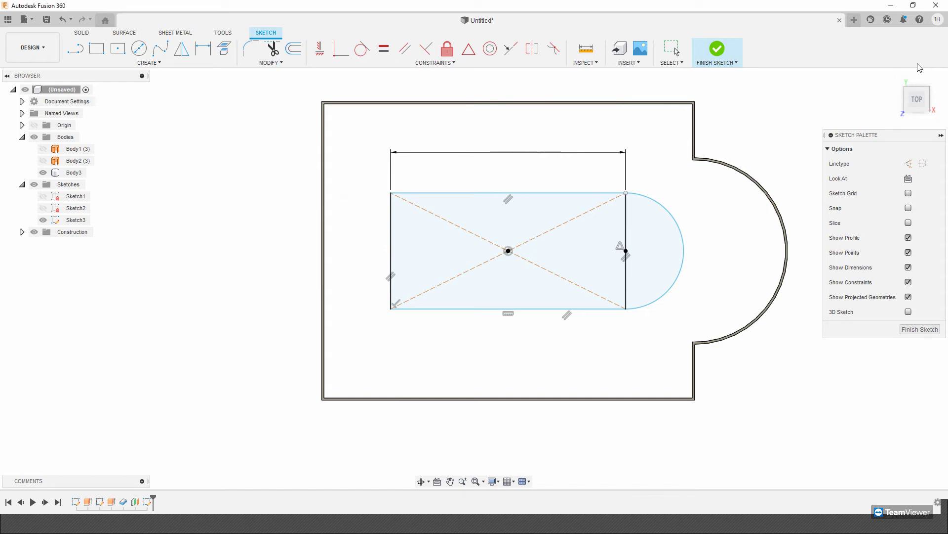
left_click(390, 261)
left_click(369, 262)
type("150")
key("Return")
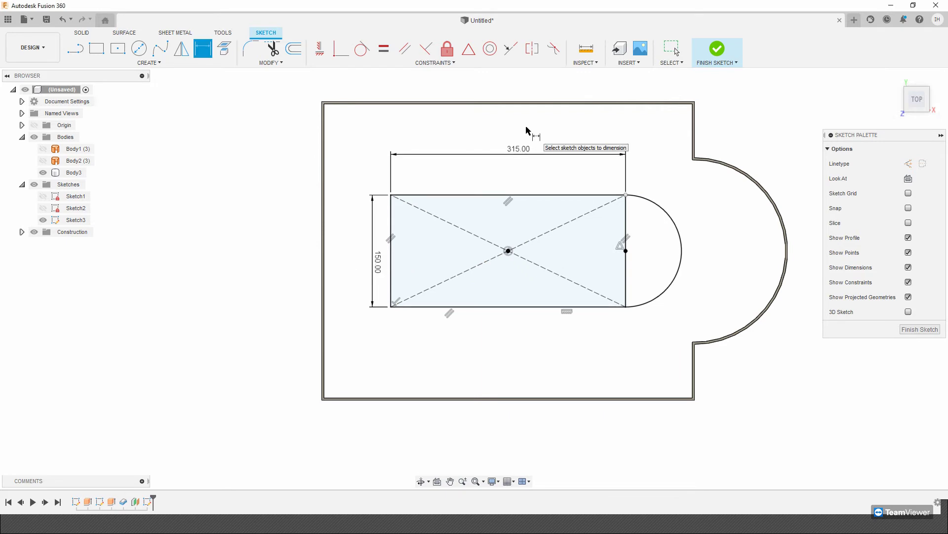
left_click(724, 54)
mouse_move(724, 53)
middle_mouse_down("shift")
mouse_move(622, 137)
mouse_move(665, 130)
mouse_move(590, 165)
middle_mouse_up("shift")
key("Escape")
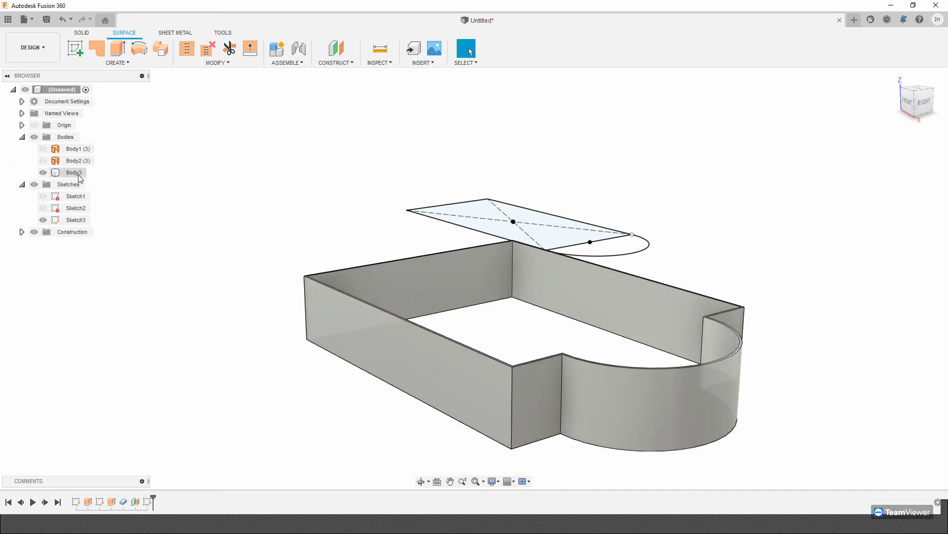
Show both original surface bodies again and delete the thickened solid body
left_click(43, 173)
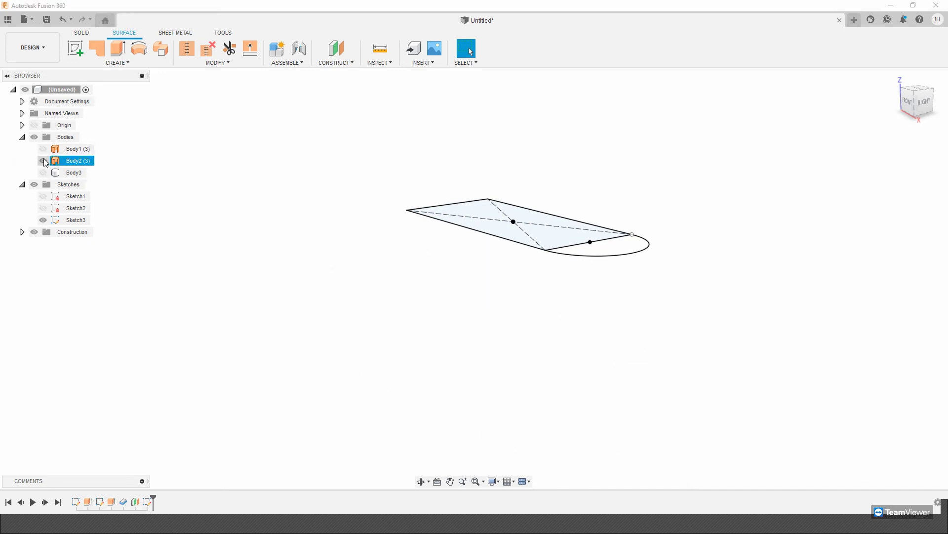
left_click(43, 160)
left_click(43, 148)
middle_click_drag(411, 287, 444, 300)
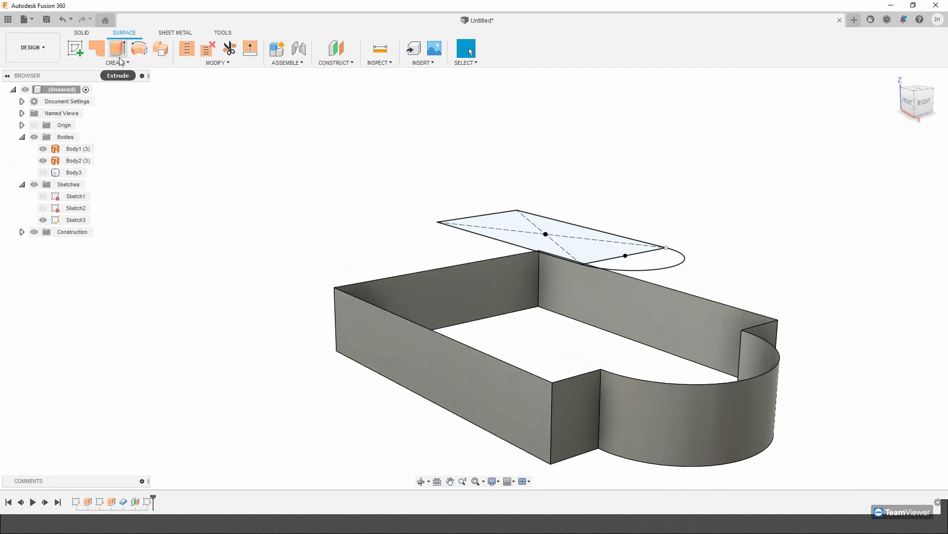
left_click(72, 174)
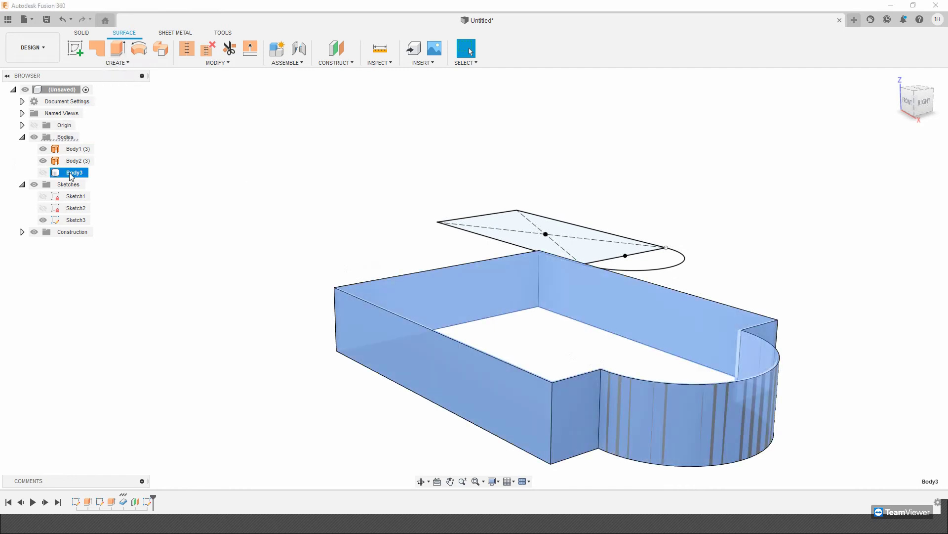
right_click(71, 176)
left_click(98, 310)
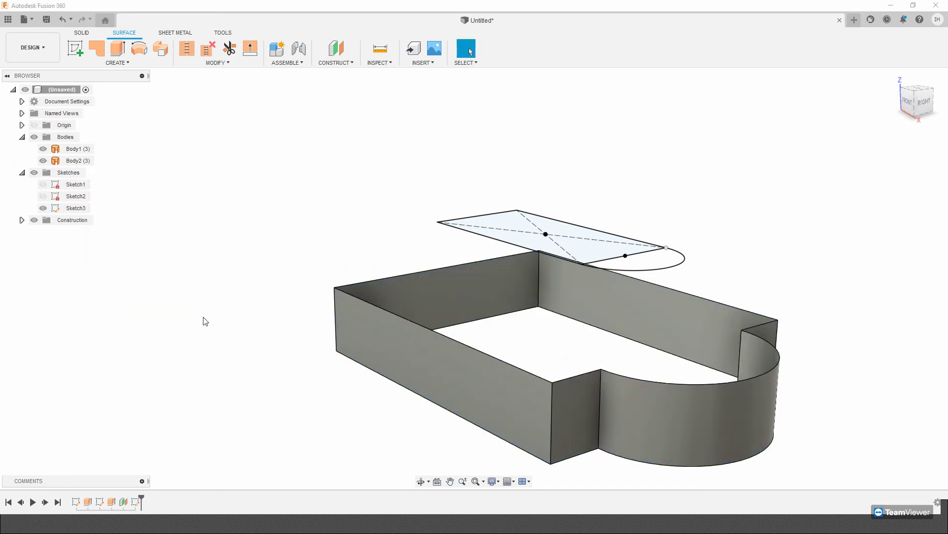
left_click(308, 213)
middle_click_drag(313, 173, 279, 154)
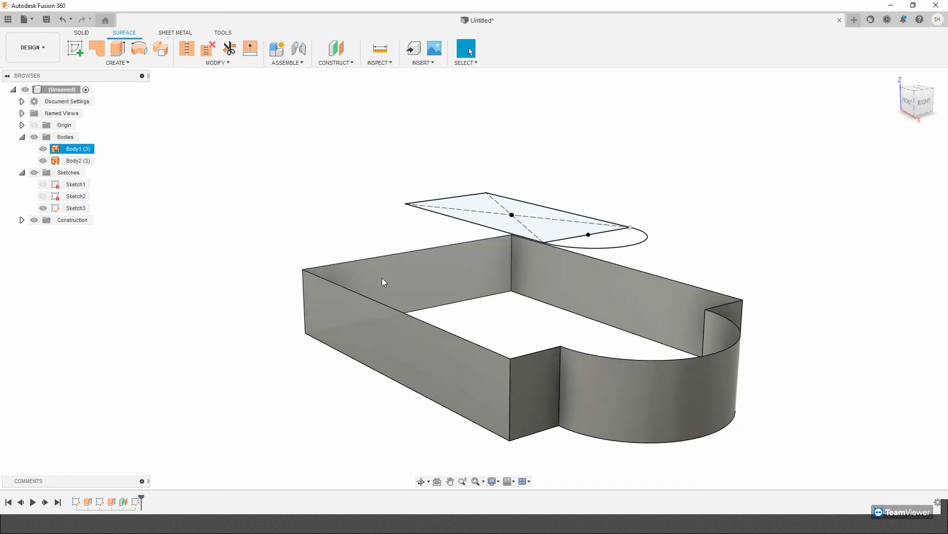
middle_click_drag(354, 275, 328, 209)
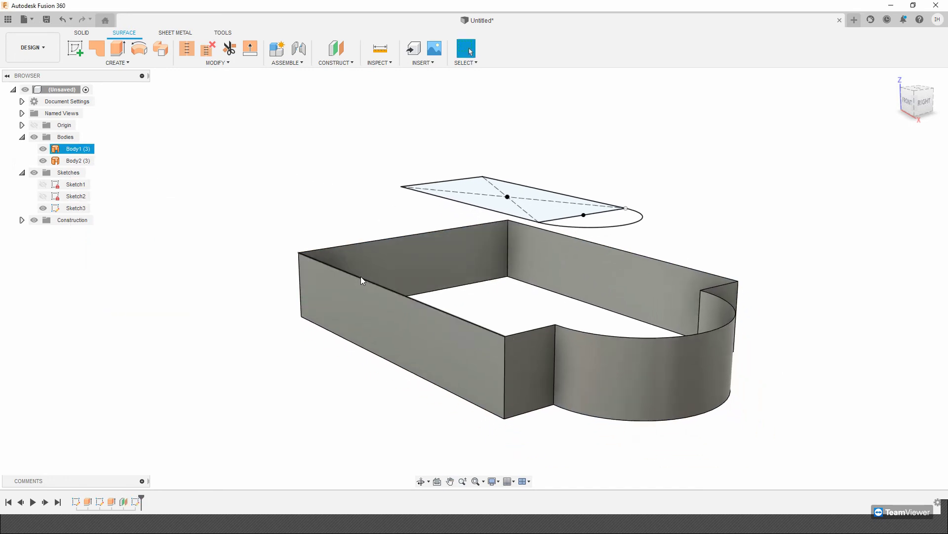
left_click(119, 62)
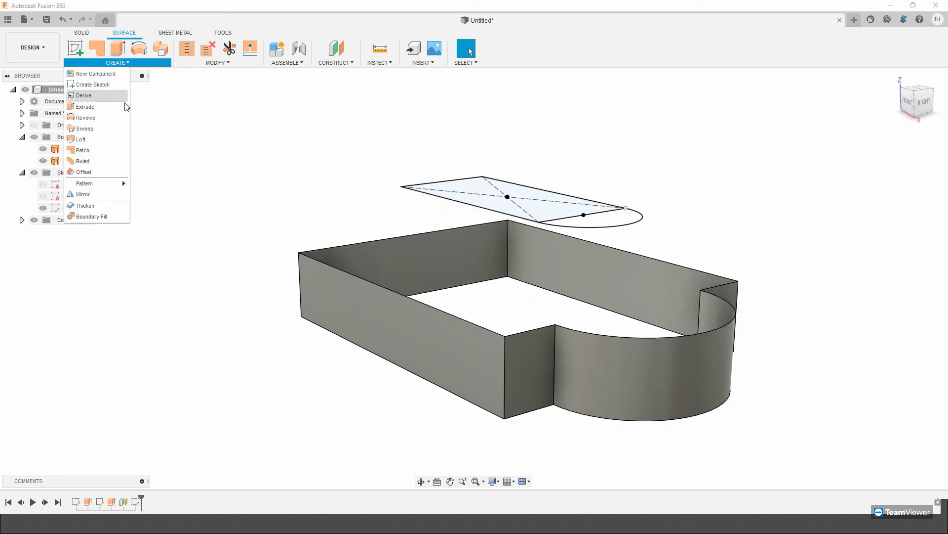
left_click(104, 139)
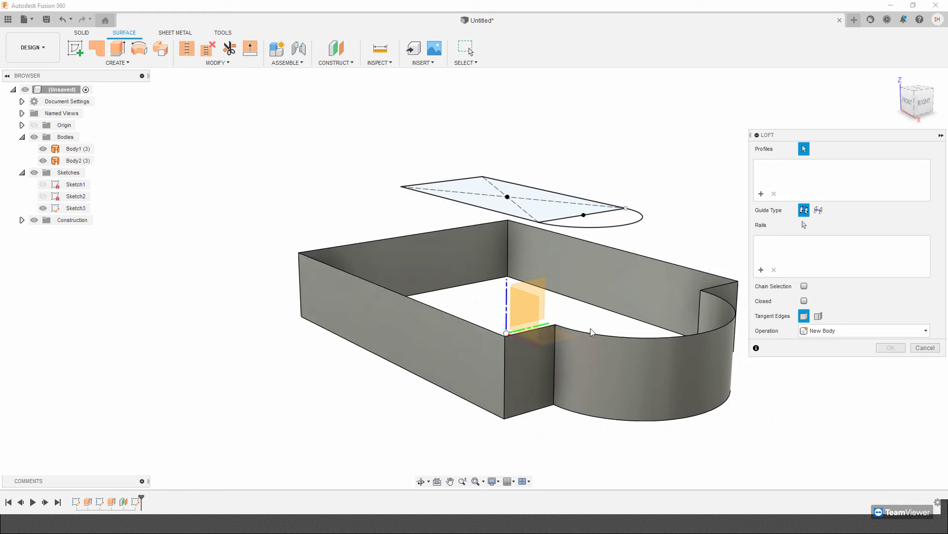
left_click(410, 237)
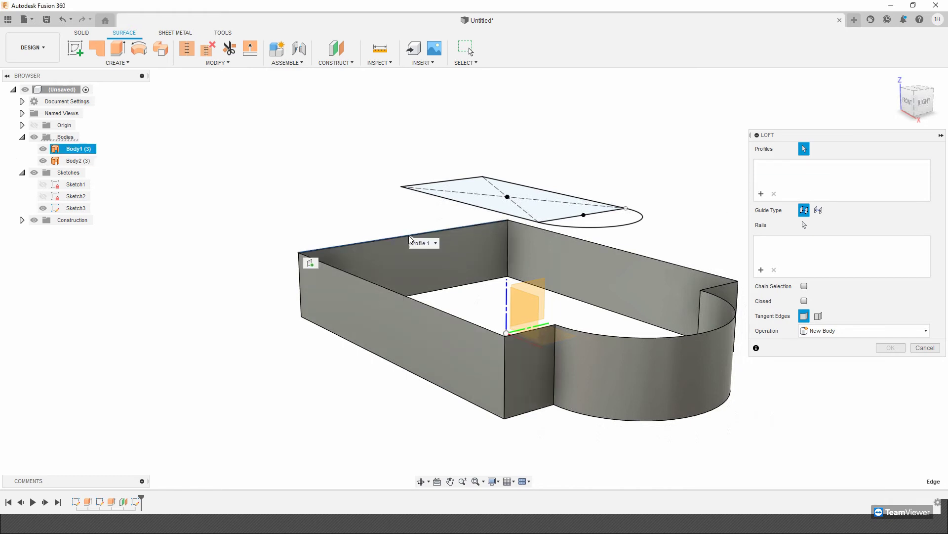
left_click(375, 283)
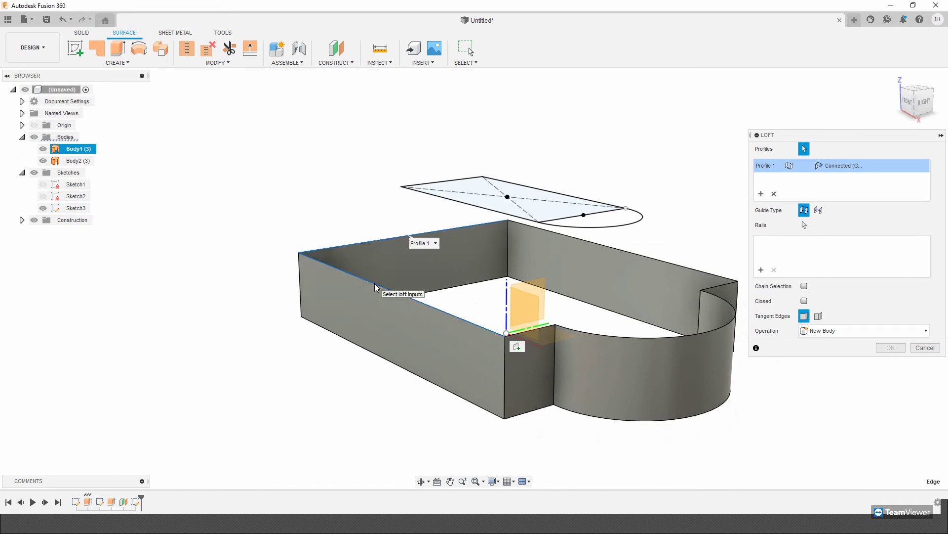
left_click(544, 328)
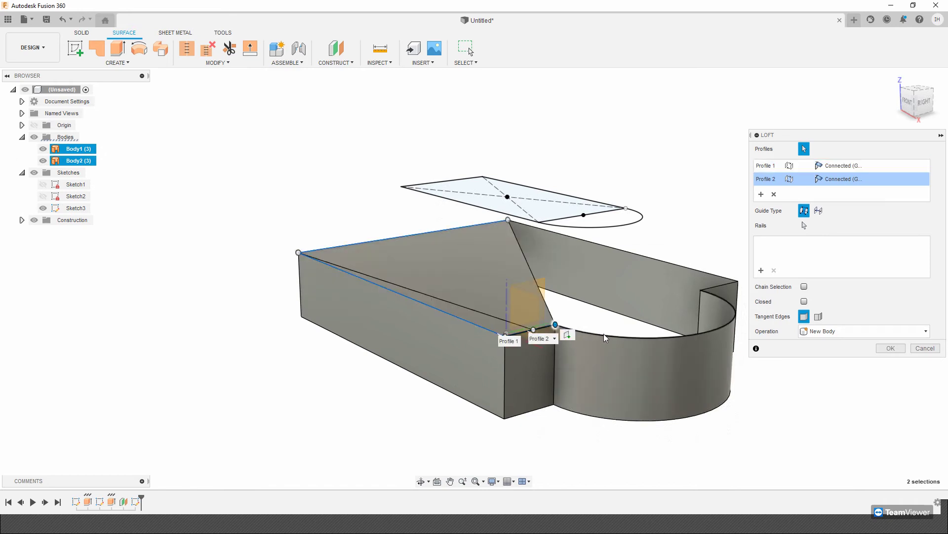
left_click(606, 338)
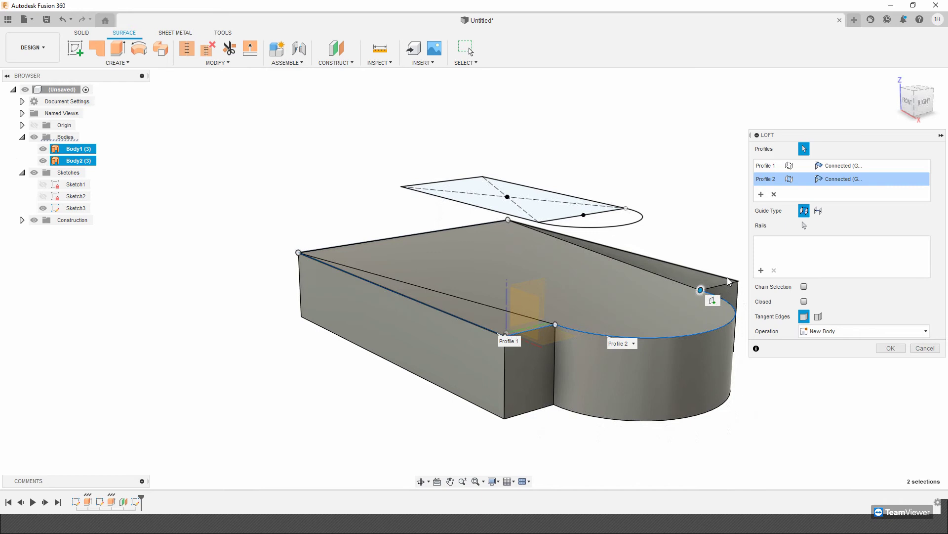
left_click(774, 194)
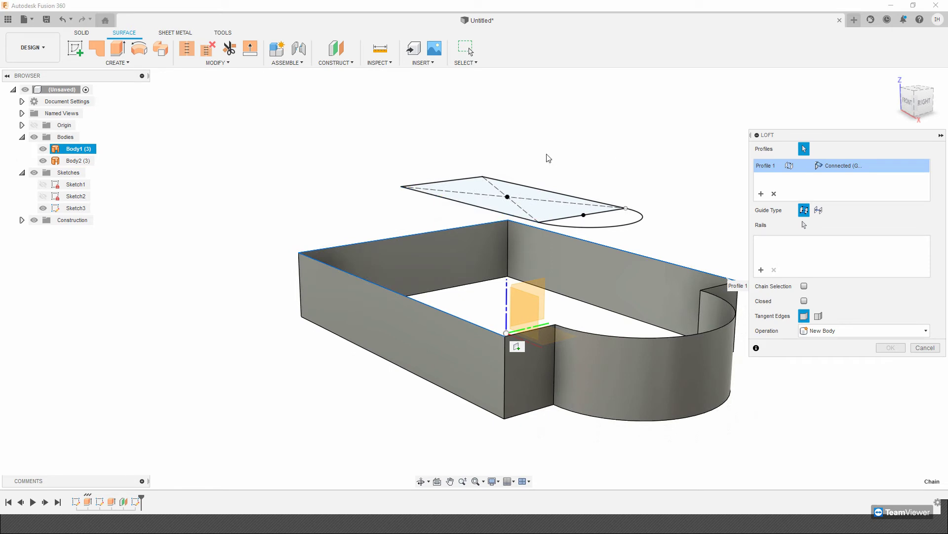
left_click(774, 193)
left_click(933, 351)
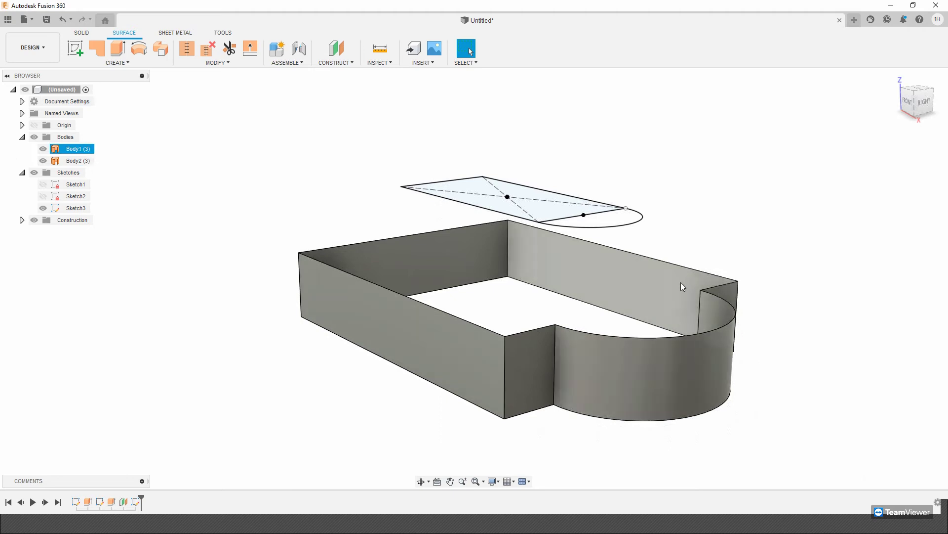
Stitch the rectangular and arc-end wall surfaces into one surface body with a 0.10 mm tolerance
left_click(78, 148)
left_click(83, 161)
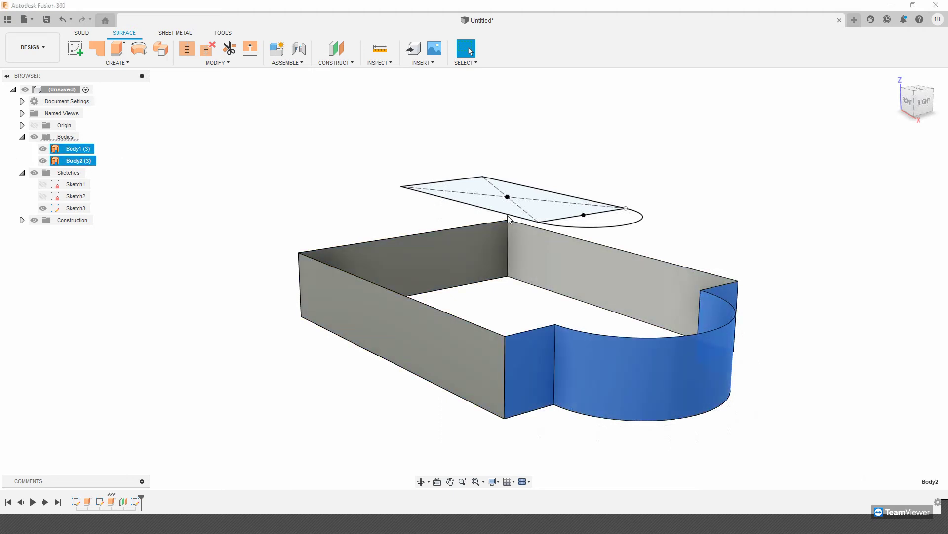
left_click(267, 221)
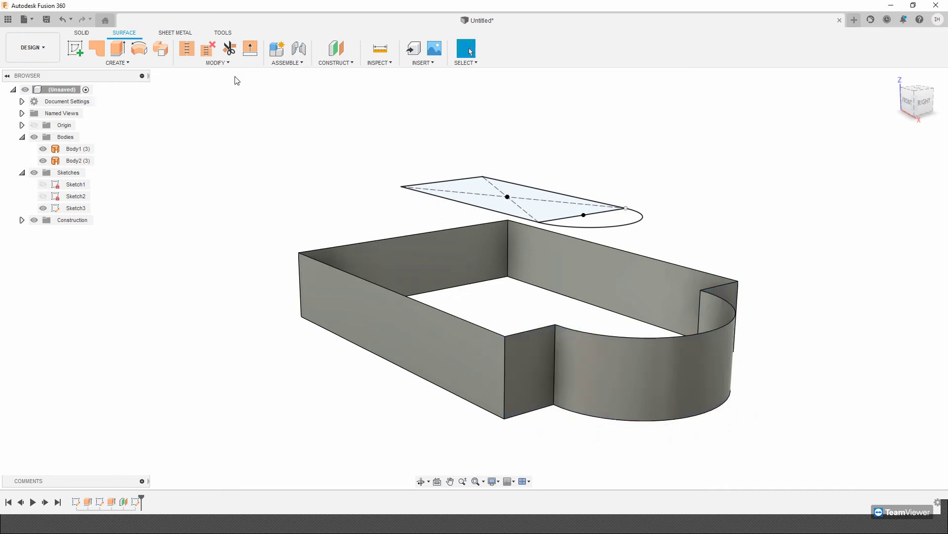
left_click(216, 63)
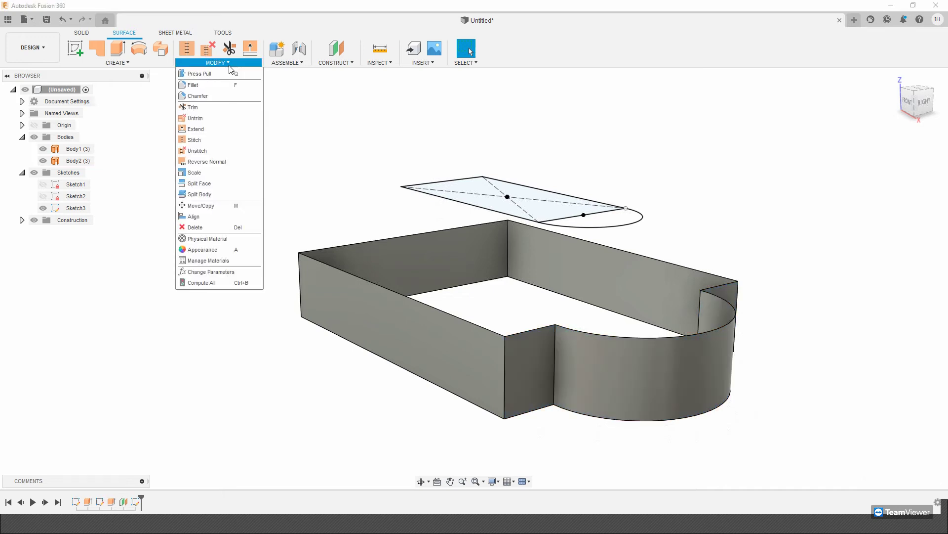
left_click(190, 52)
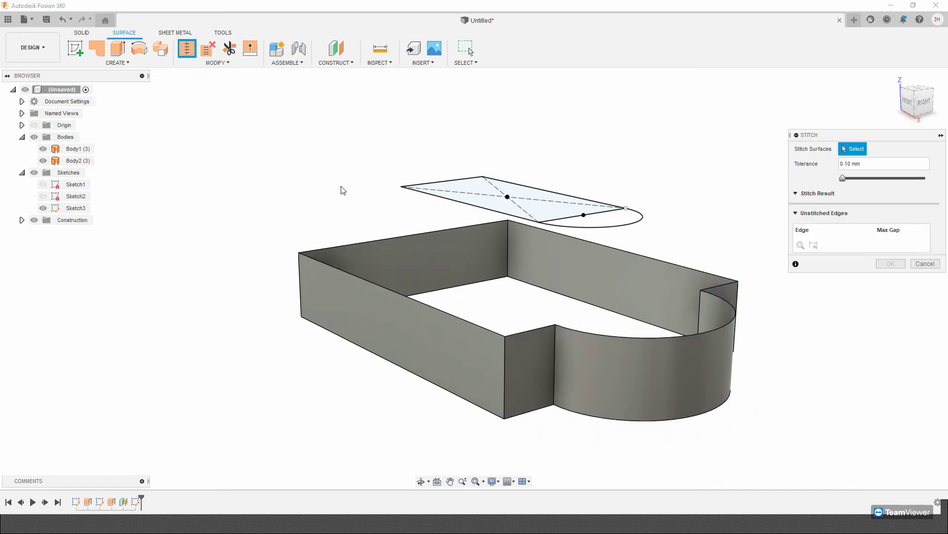
left_click(439, 349)
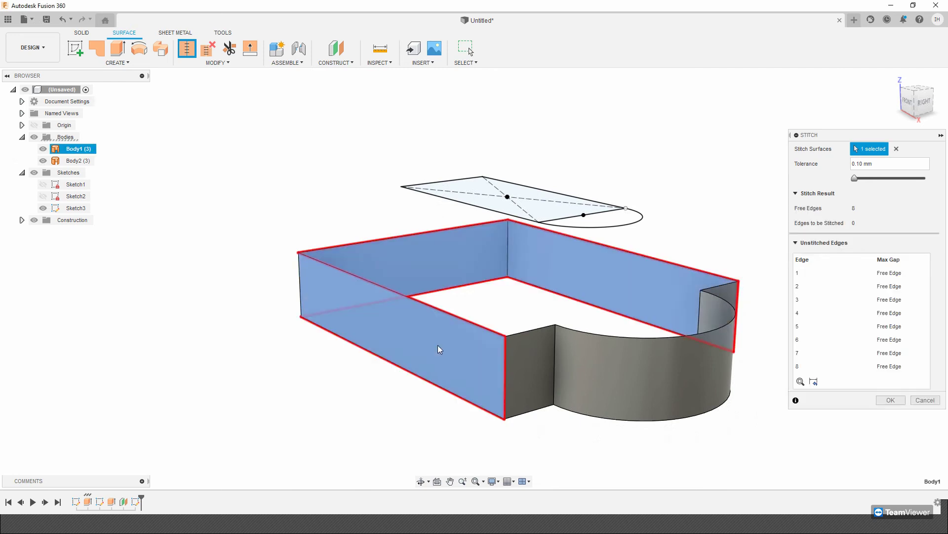
left_click(606, 395)
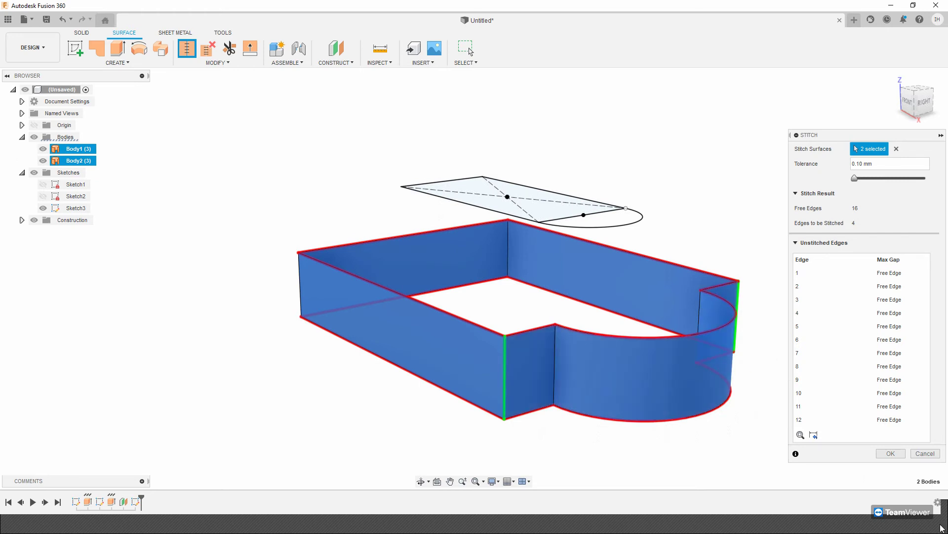
left_click(893, 453)
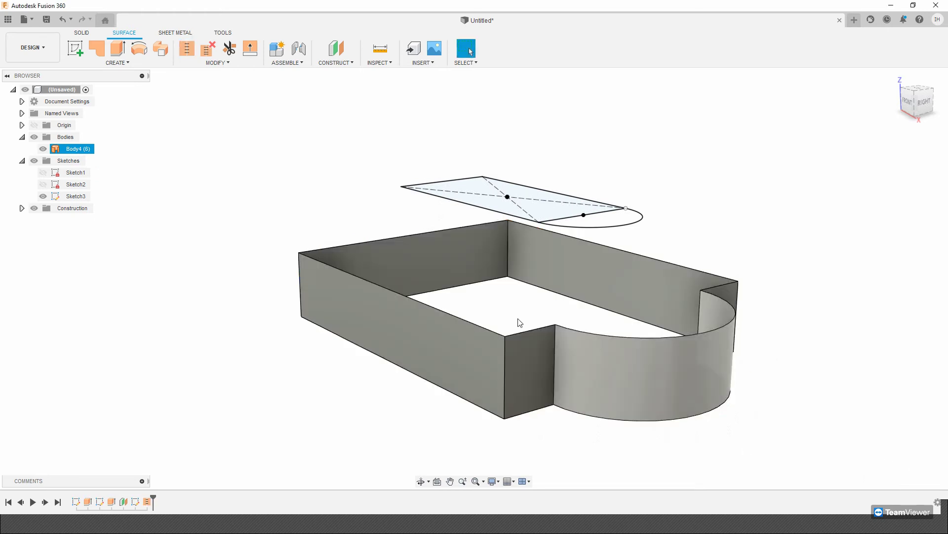
left_click(53, 150)
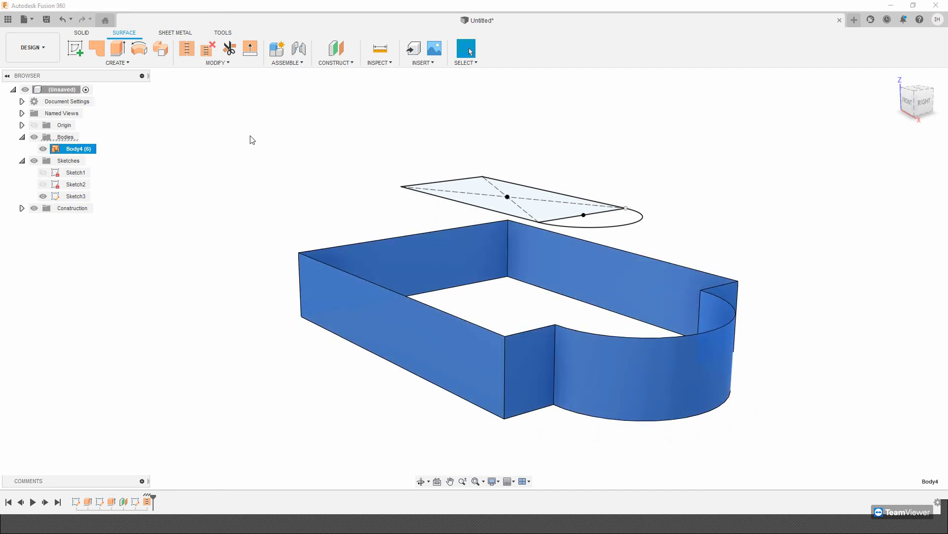
Try to loft the stitched walls' top edges to the rectangle and arc of the upper sketch, using chain selection
left_click(117, 63)
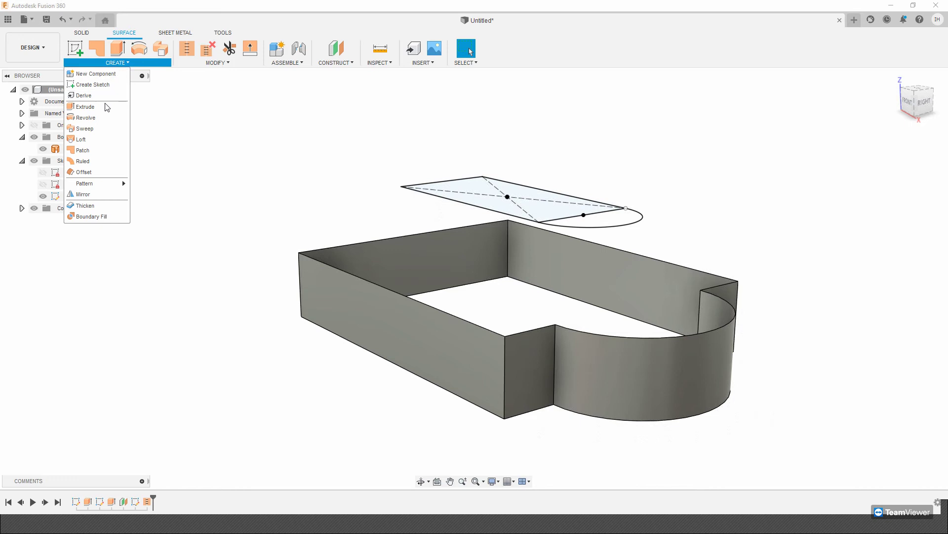
left_click(95, 140)
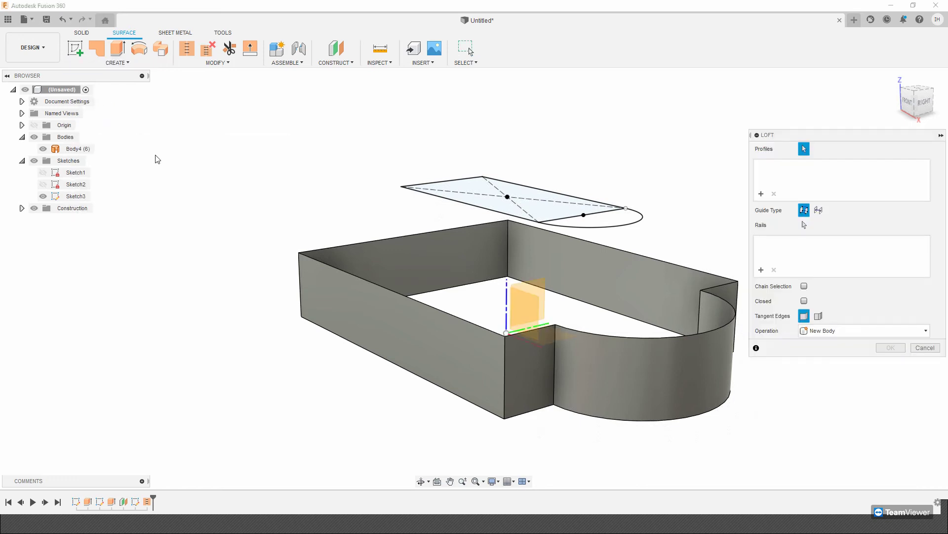
left_click(359, 277)
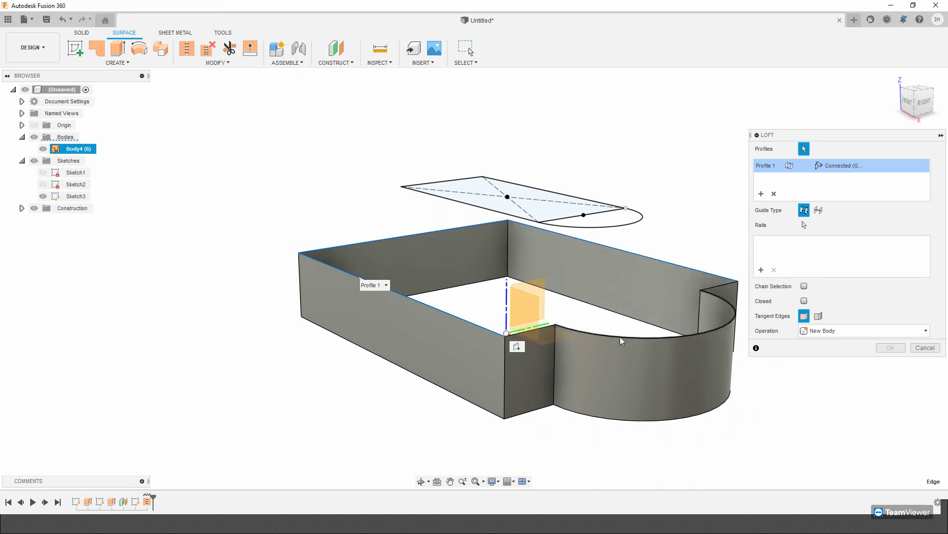
left_click(540, 334)
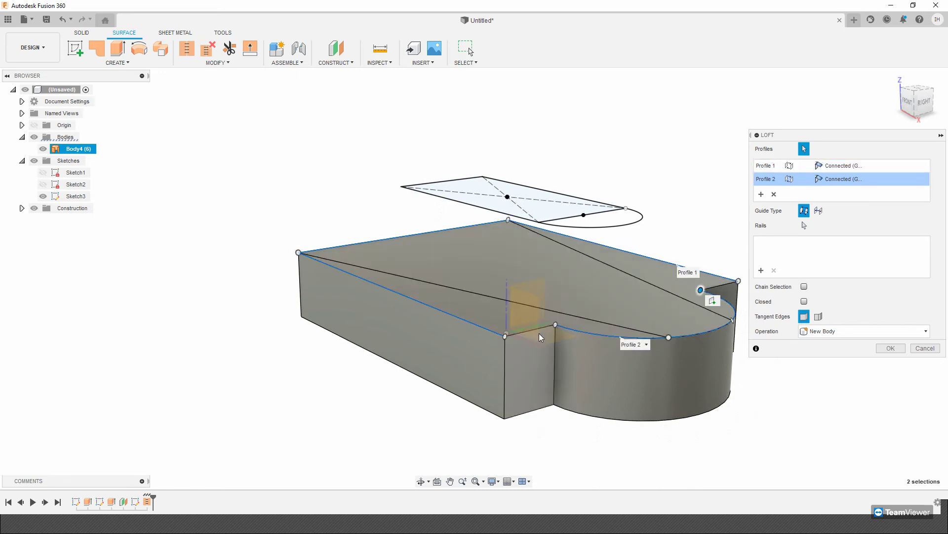
left_click(774, 194)
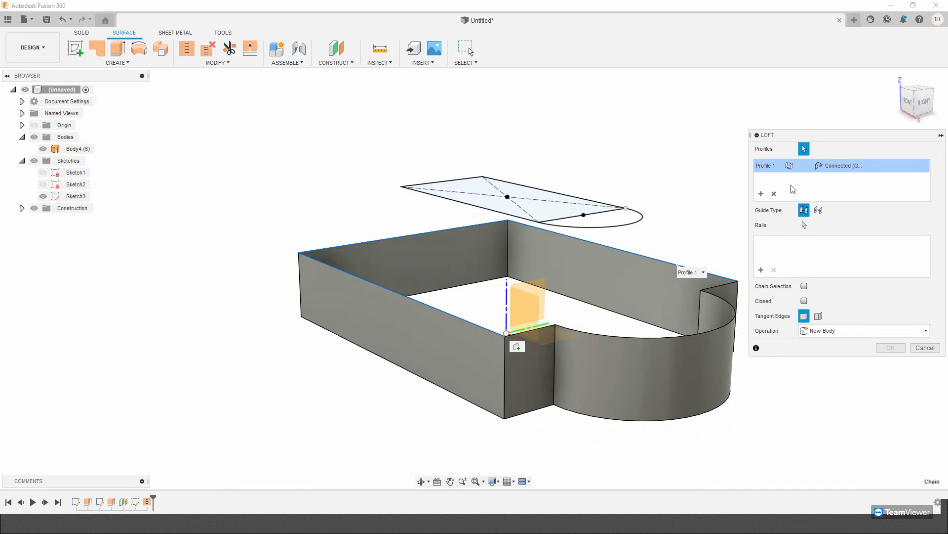
left_click(775, 194)
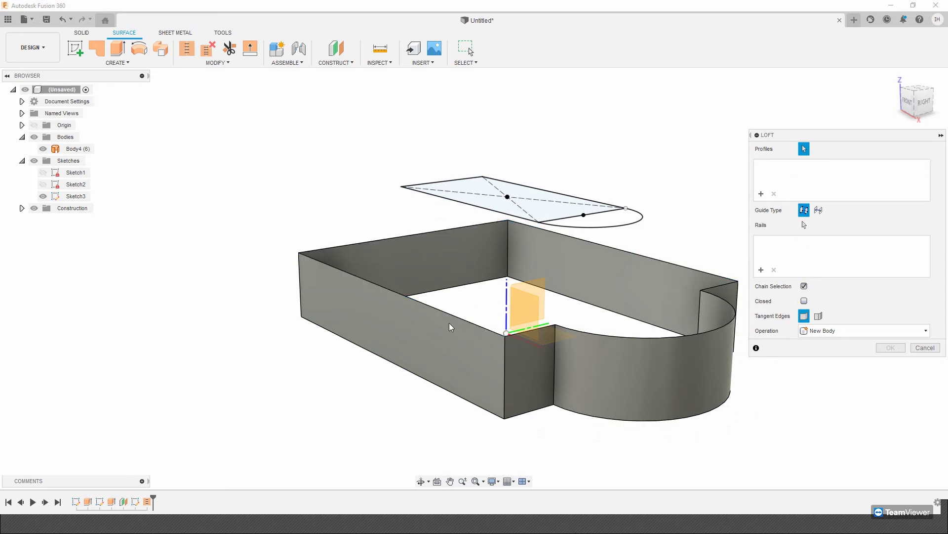
left_click(461, 319)
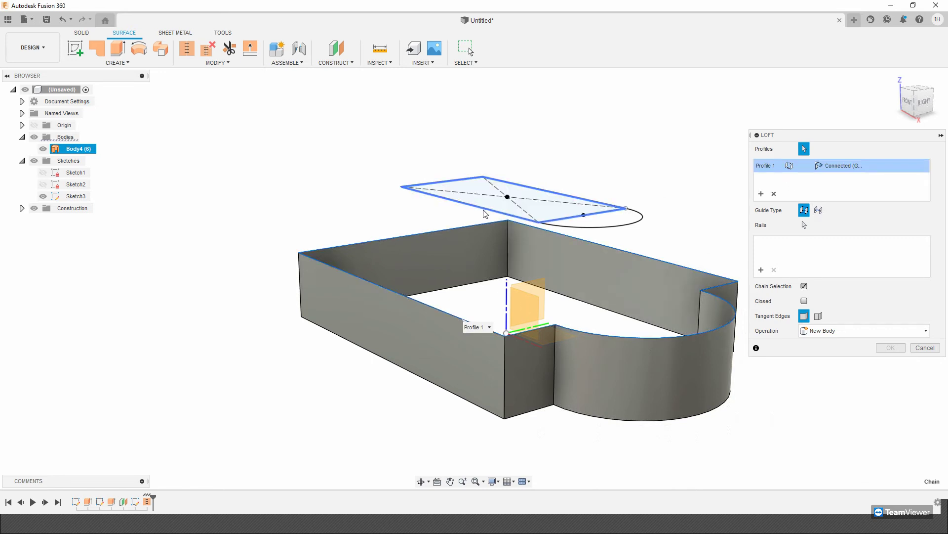
left_click(548, 224)
left_click(525, 219)
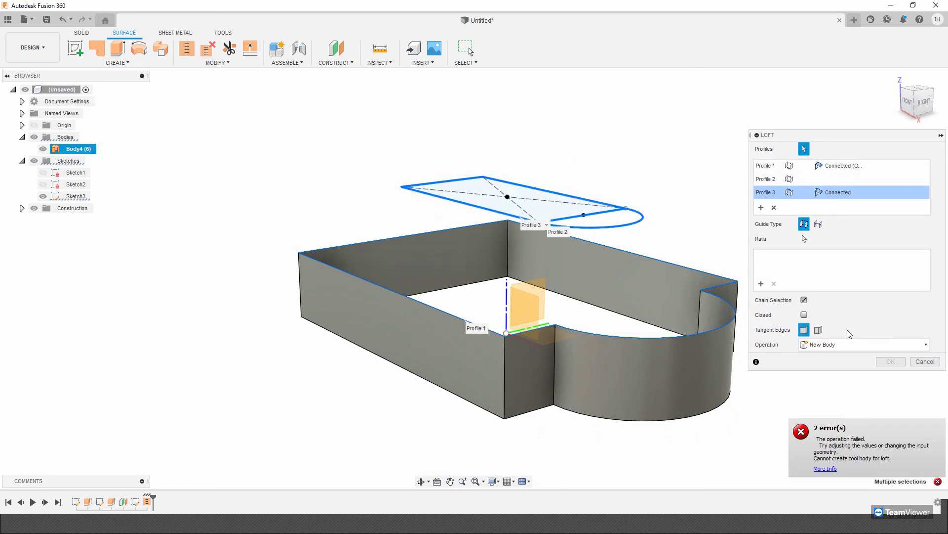
left_click(774, 207)
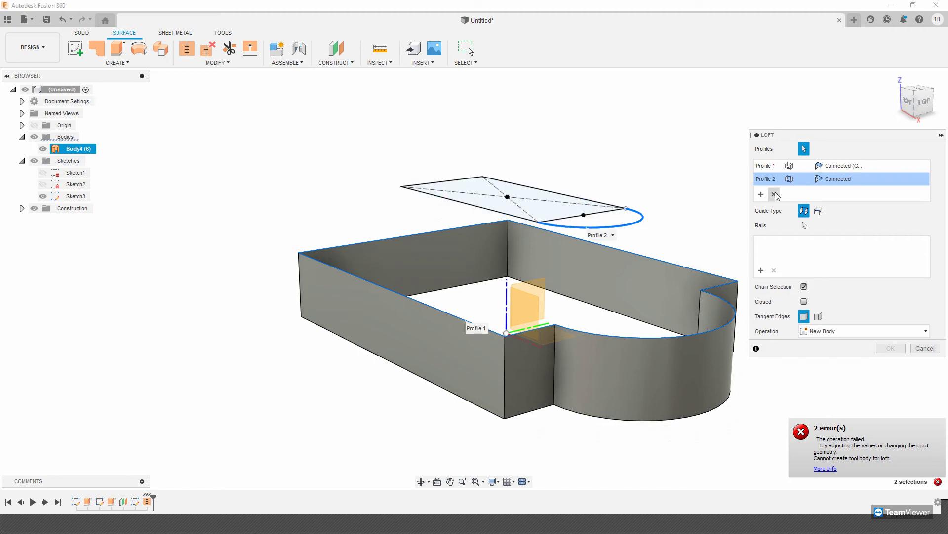
left_click(774, 194)
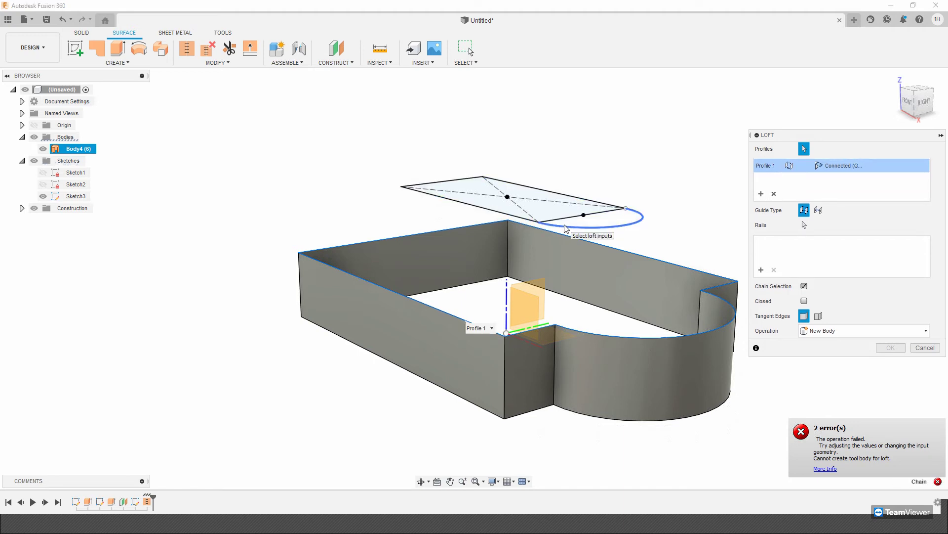
Try to loft the walls' top edges to the upper sketch's outer lines and arc picked individually, with chain selection off
left_click(805, 287)
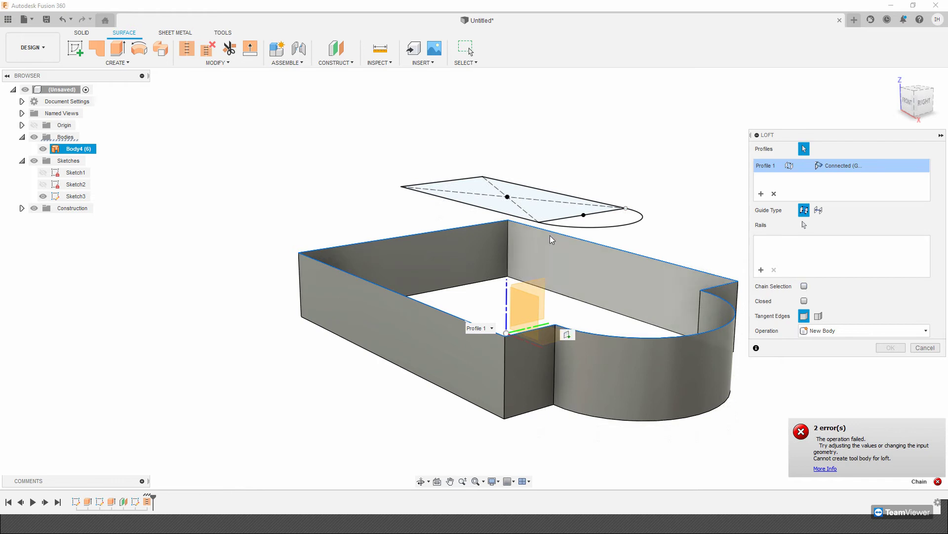
left_click(565, 228)
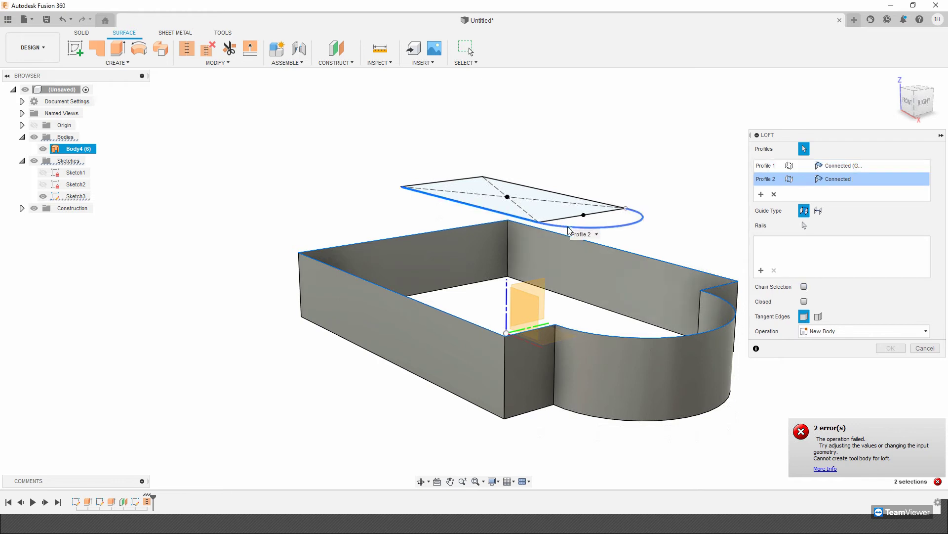
left_click(563, 194)
left_click(764, 181)
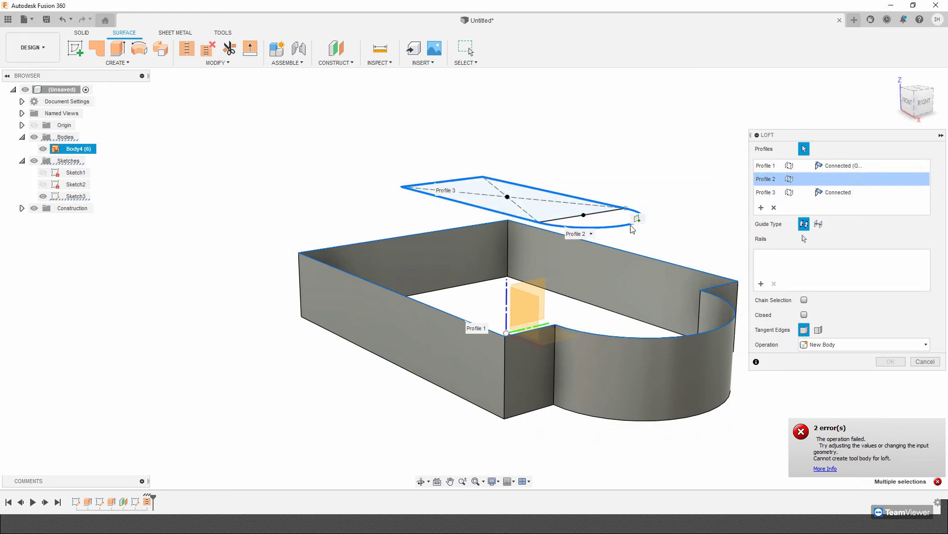
left_click(774, 208)
left_click(774, 194)
Try to loft the walls' top edges to the upper sketch's rectangle profile, with and without the adjoining arc
left_click(587, 217)
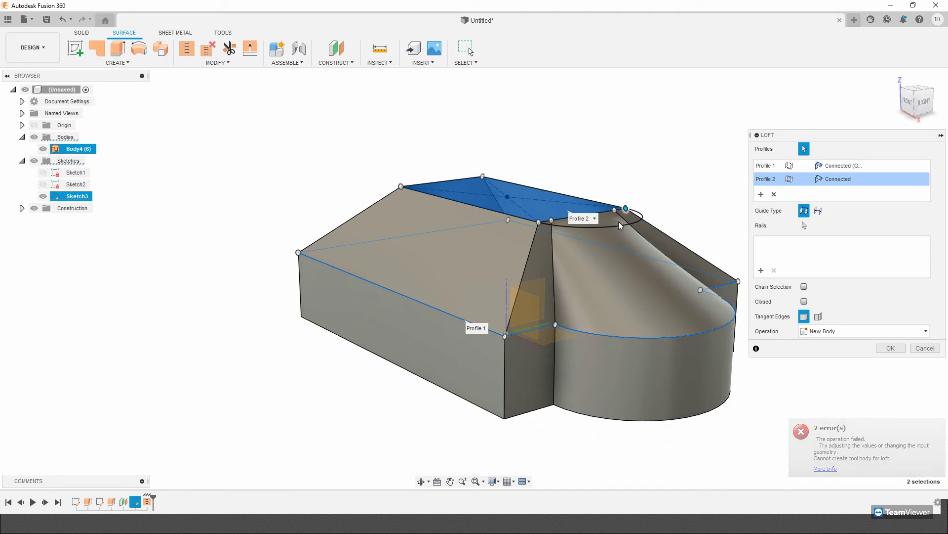
left_click(628, 225)
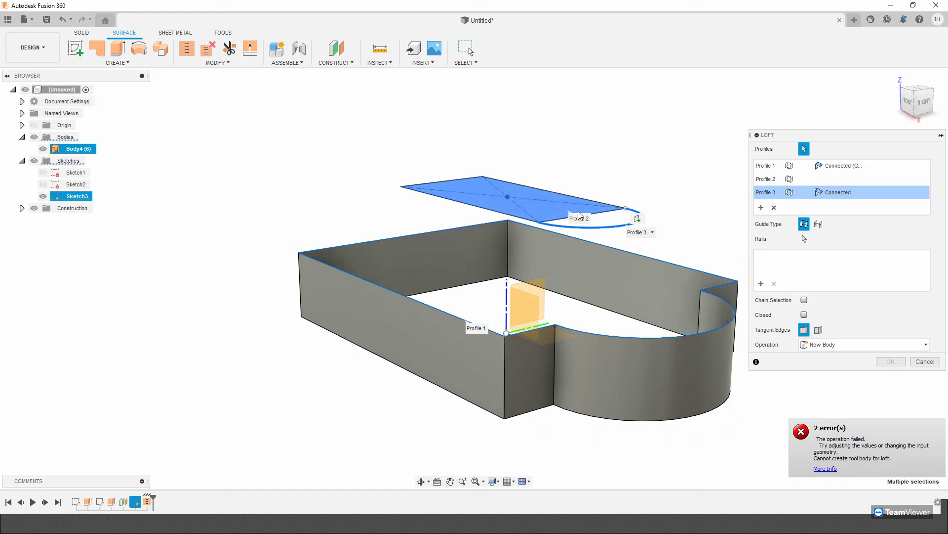
left_click(774, 208)
middle_click_drag(594, 243, 385, 254, "shift")
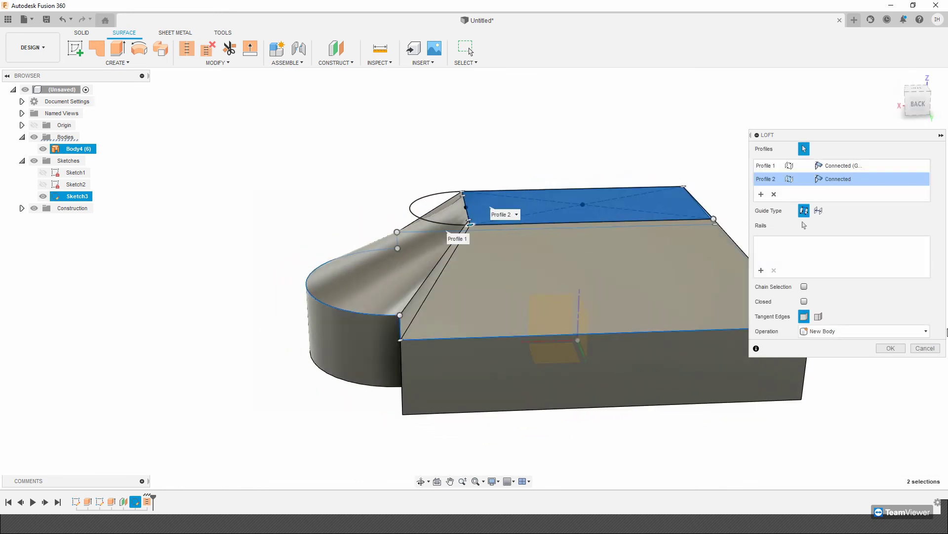
left_click(923, 349)
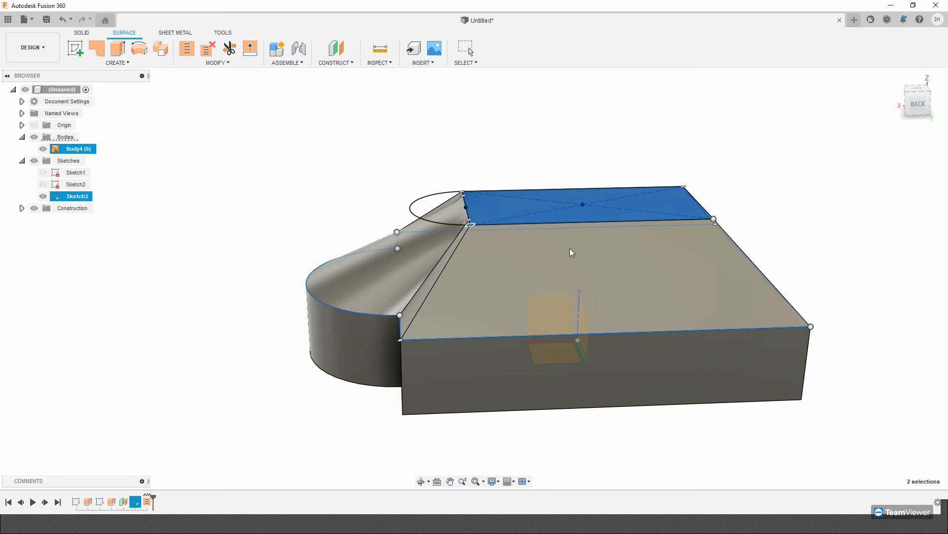
Edit the upper sketch and convert the line between the rectangle and the arc to construction geometry
right_click(136, 502)
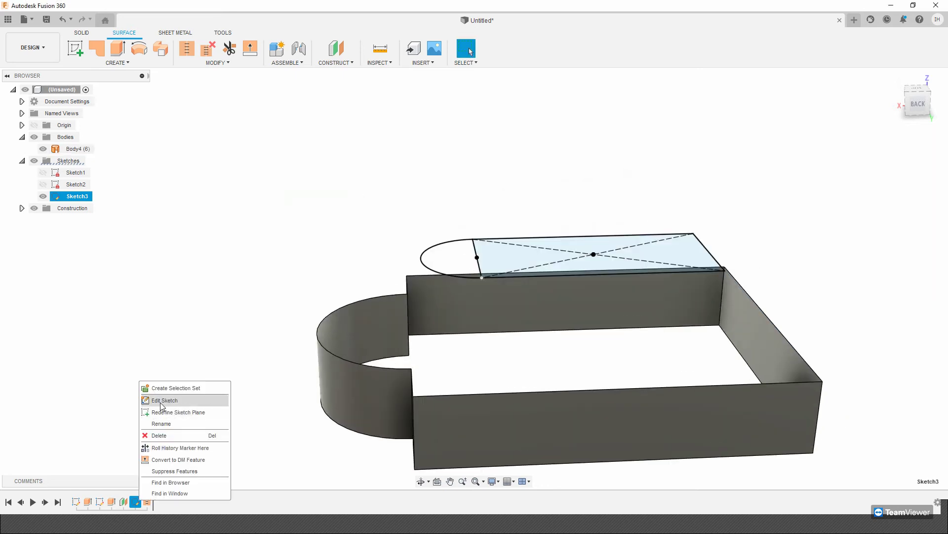
left_click(163, 399)
left_click(479, 161)
left_click(911, 163)
left_click(919, 329)
Try to loft the walls' top edges to the upper sketch's outer outline picked as a curve, with chain selection on
middle_click_drag(566, 189, 504, 191, "shift")
left_click(141, 62)
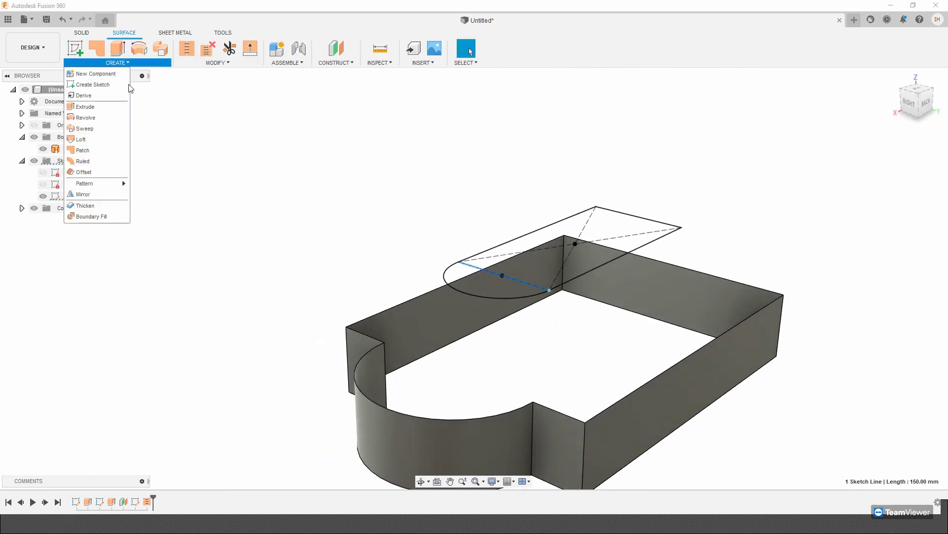
left_click(99, 141)
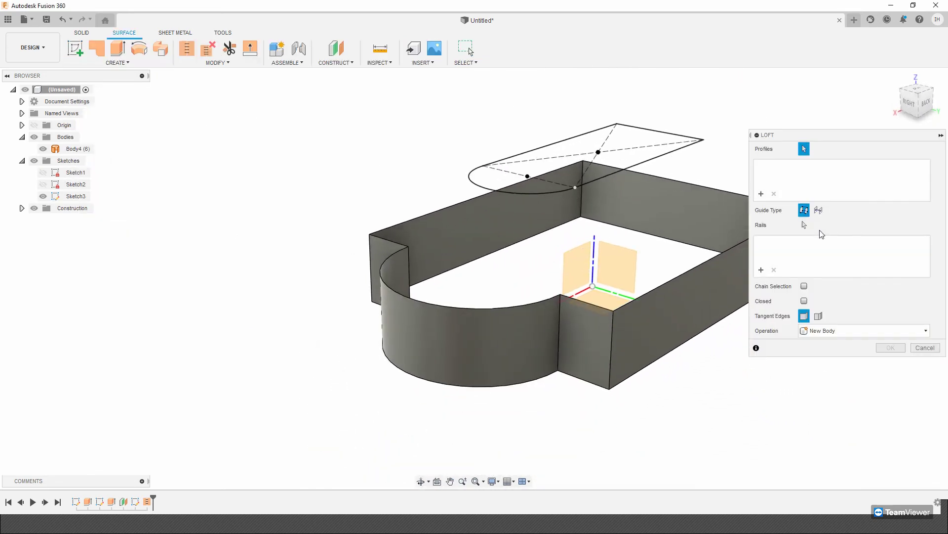
left_click(804, 286)
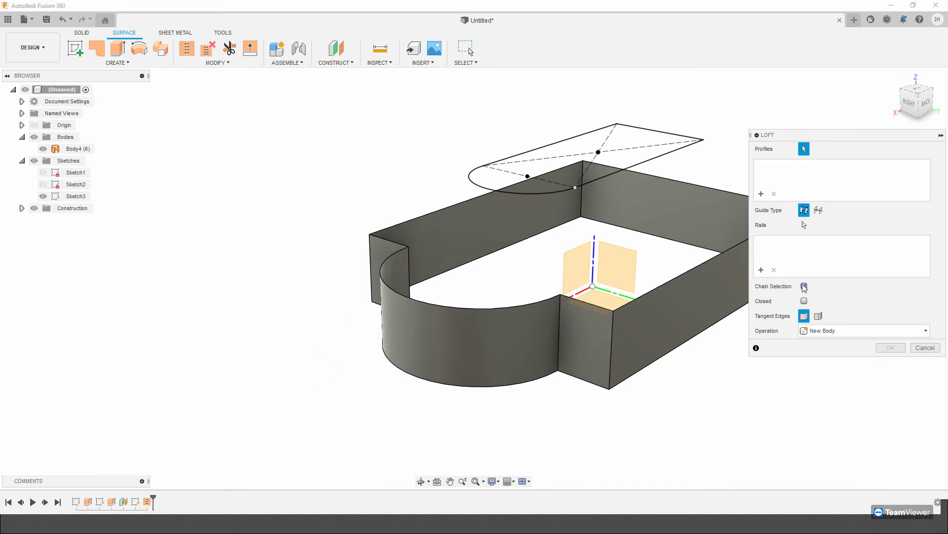
left_click(457, 204)
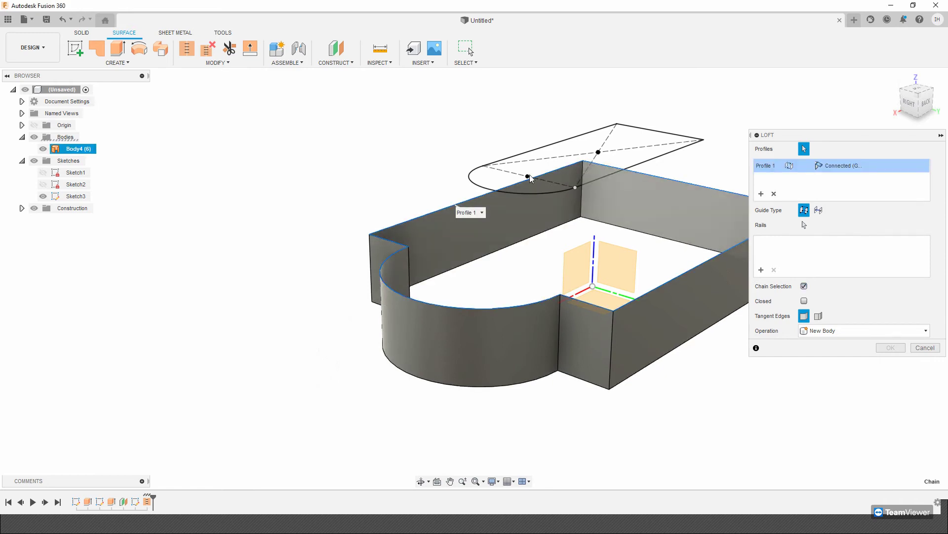
left_click(588, 183)
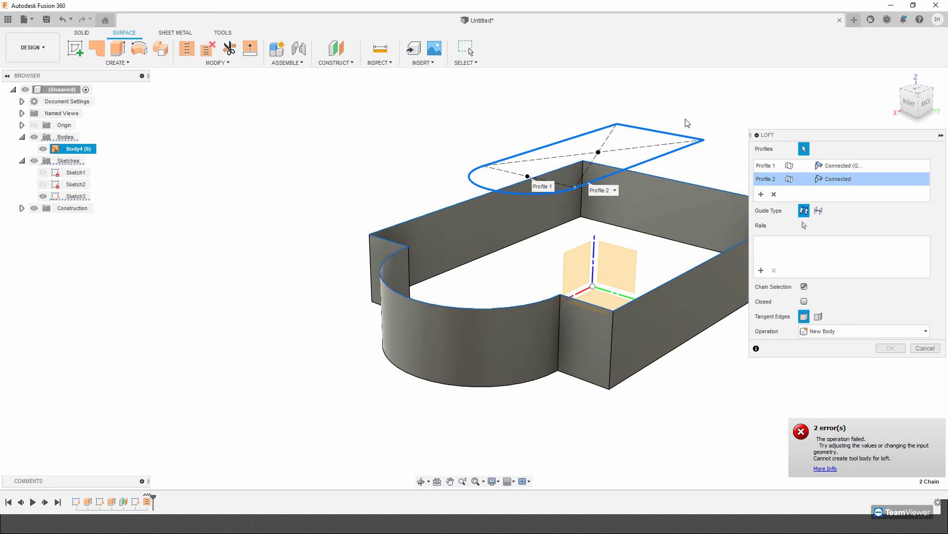
middle_click_drag(539, 227, 696, 232, "shift")
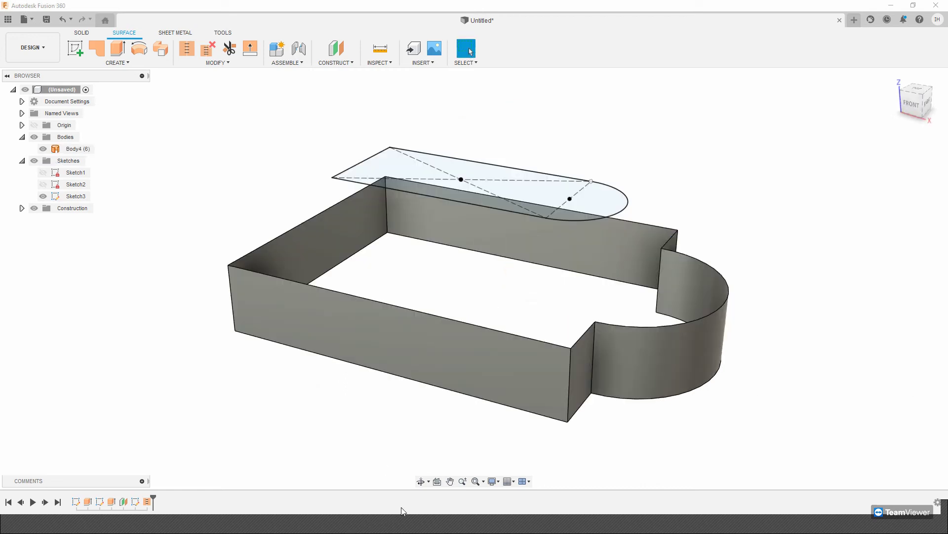
Loft the walls' chained top edges to the closed rectangle-and-arc profile region of the upper sketch as a new body
left_click(154, 63)
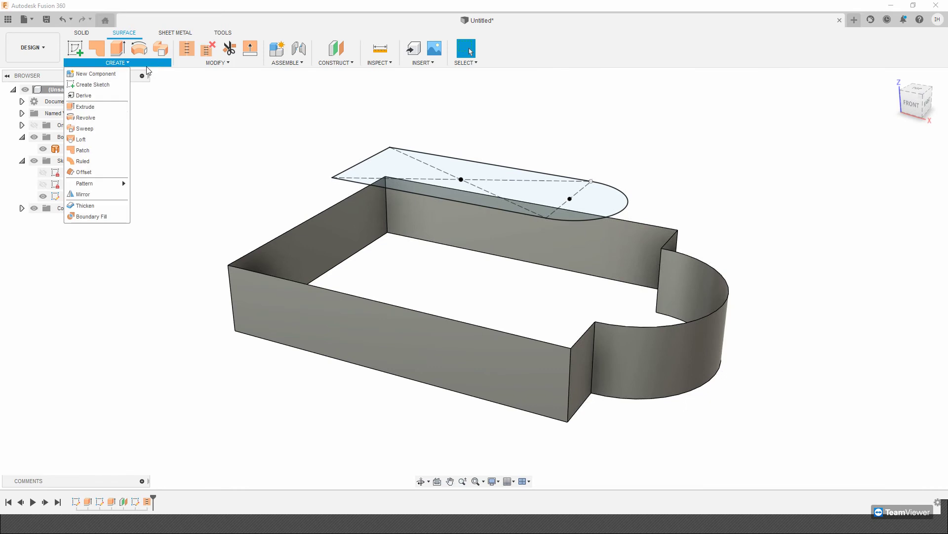
left_click(97, 139)
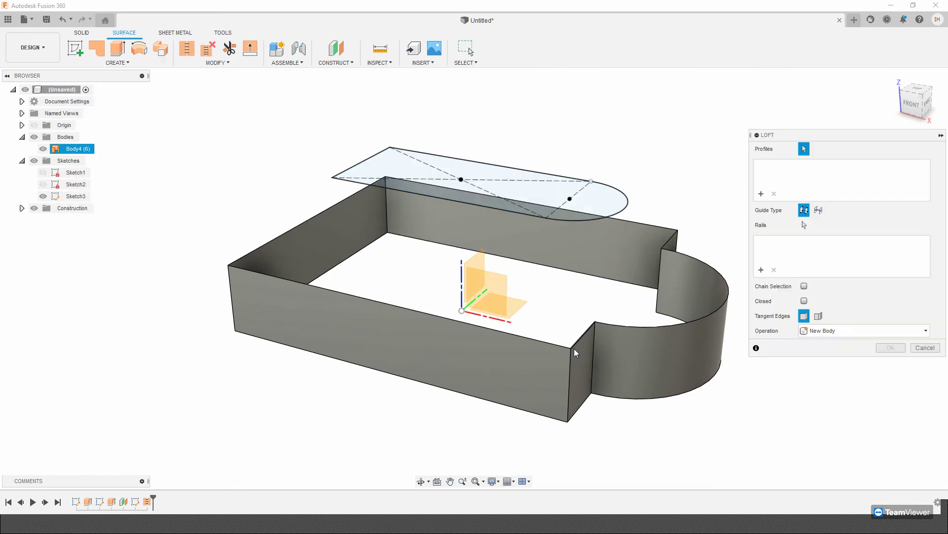
left_click(805, 286)
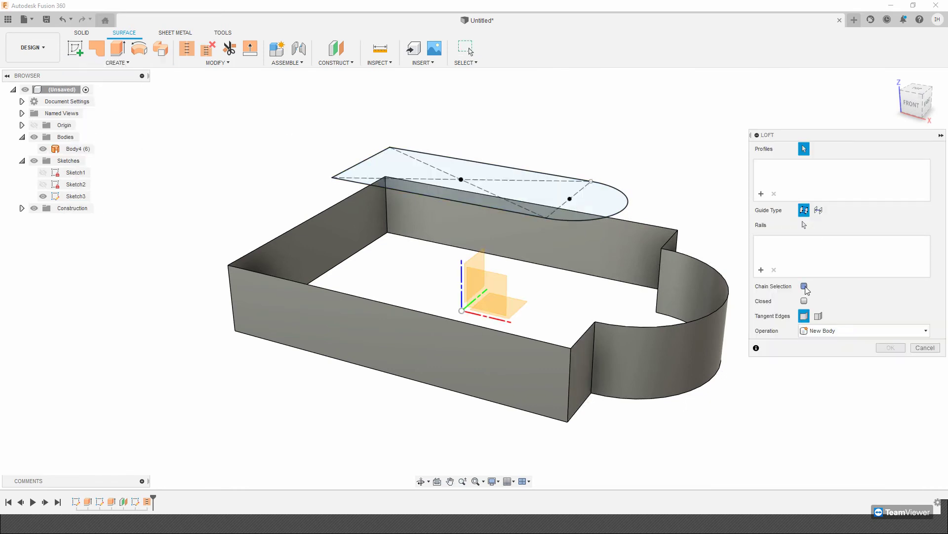
left_click(615, 325)
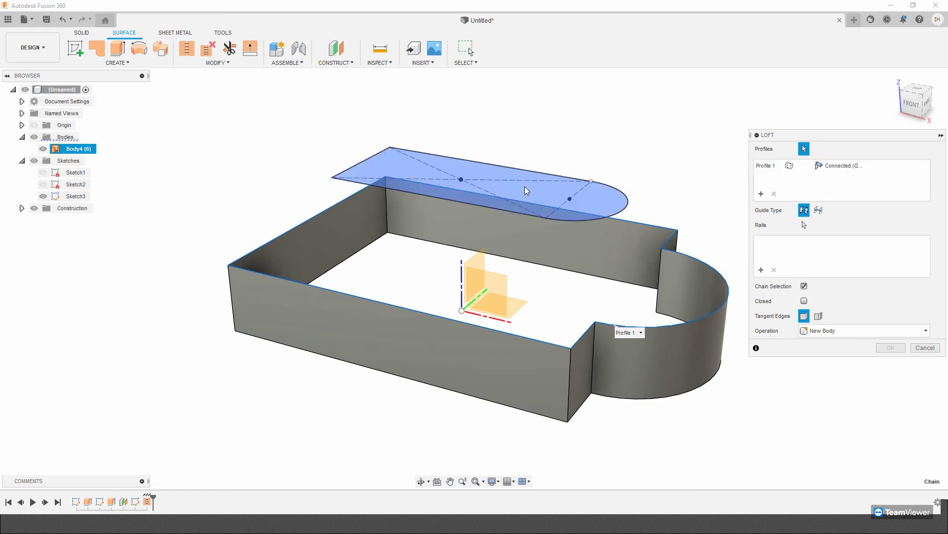
left_click(491, 180)
mouse_move(494, 184)
middle_mouse_down("shift")
mouse_move(474, 189)
mouse_move(459, 141)
mouse_move(402, 136)
mouse_move(416, 197)
mouse_move(437, 215)
mouse_move(469, 211)
middle_mouse_up("shift")
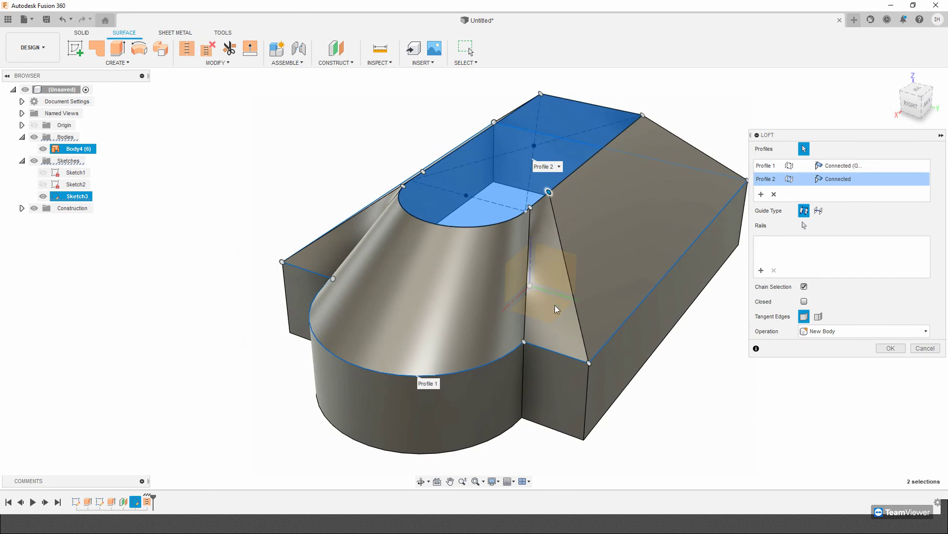
middle_click_drag(571, 346, 662, 353, "shift")
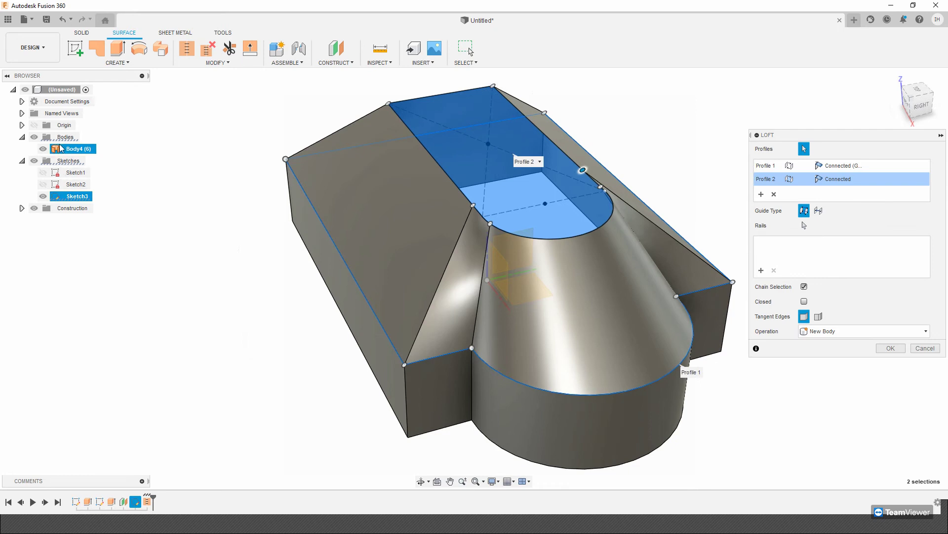
left_click(902, 351)
middle_click_drag(473, 180, 198, 142, "shift")
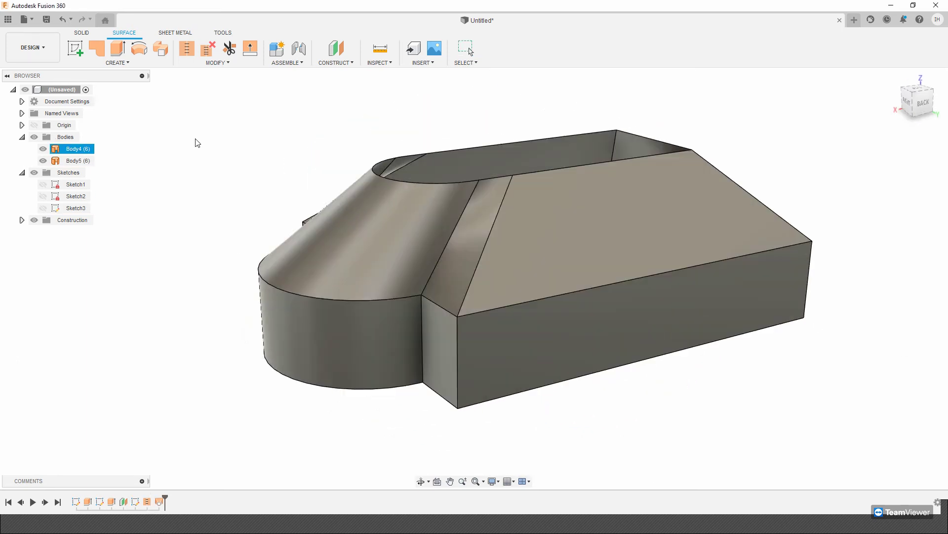
Stitch the lofted sloping surface and the wall surface into one body with a 0.10 mm tolerance
left_click(91, 164)
middle_click_drag(262, 167, 307, 158, "shift")
left_click(244, 147)
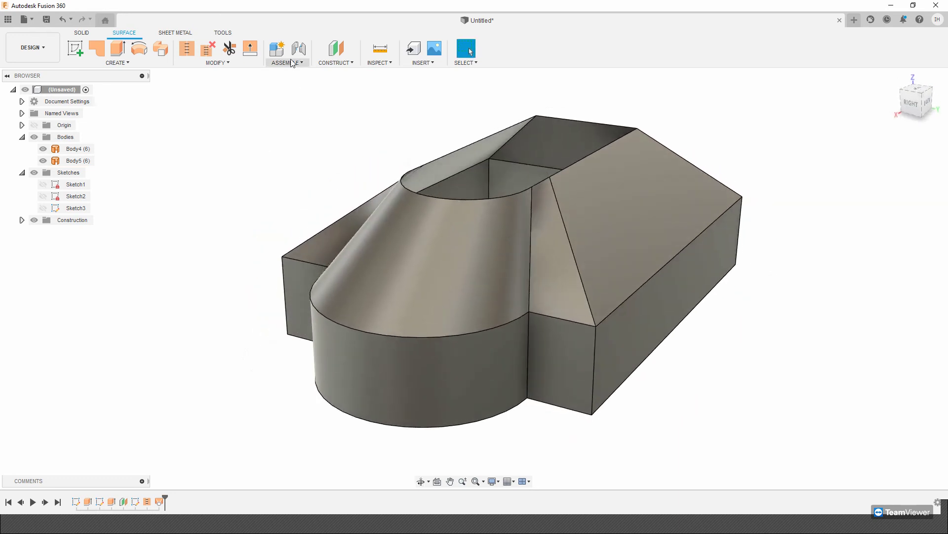
left_click(186, 48)
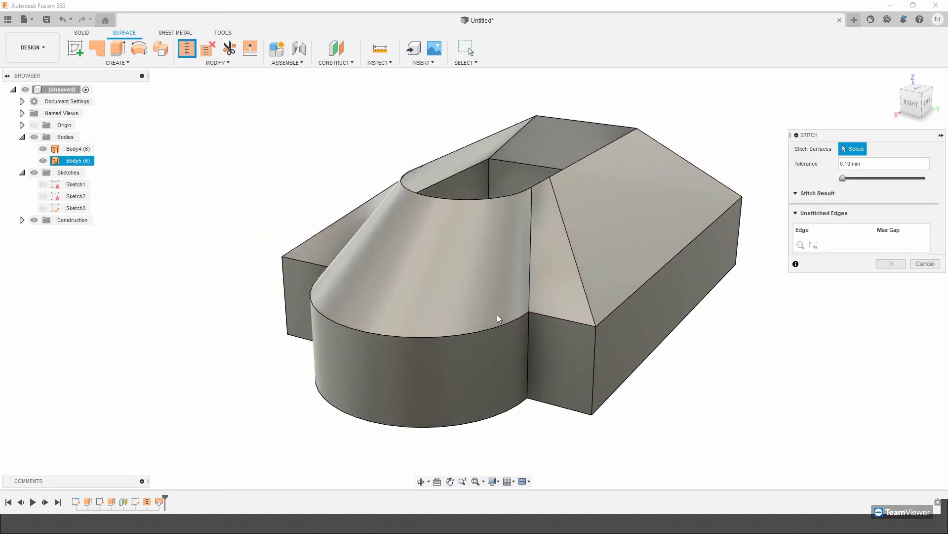
left_click(497, 316)
left_click(482, 370)
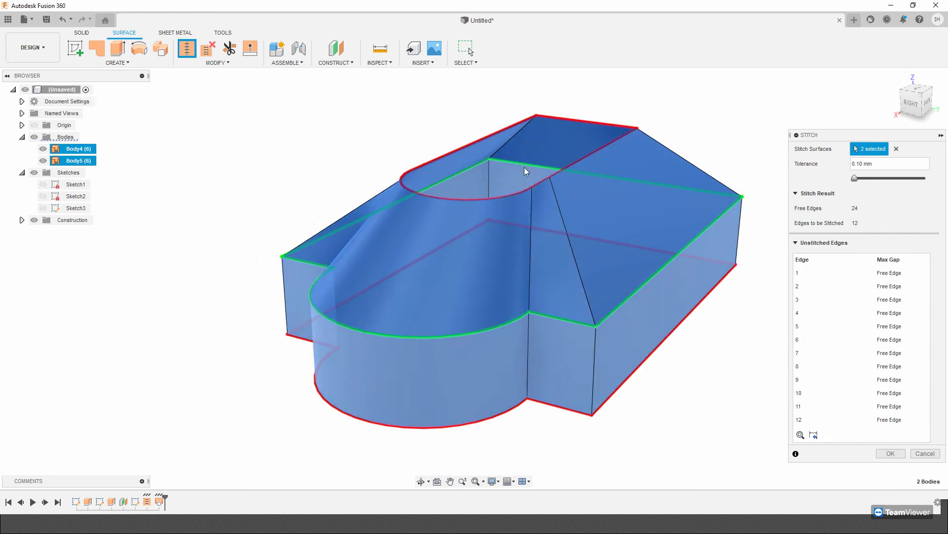
middle_click_drag(549, 265, 603, 267, "shift")
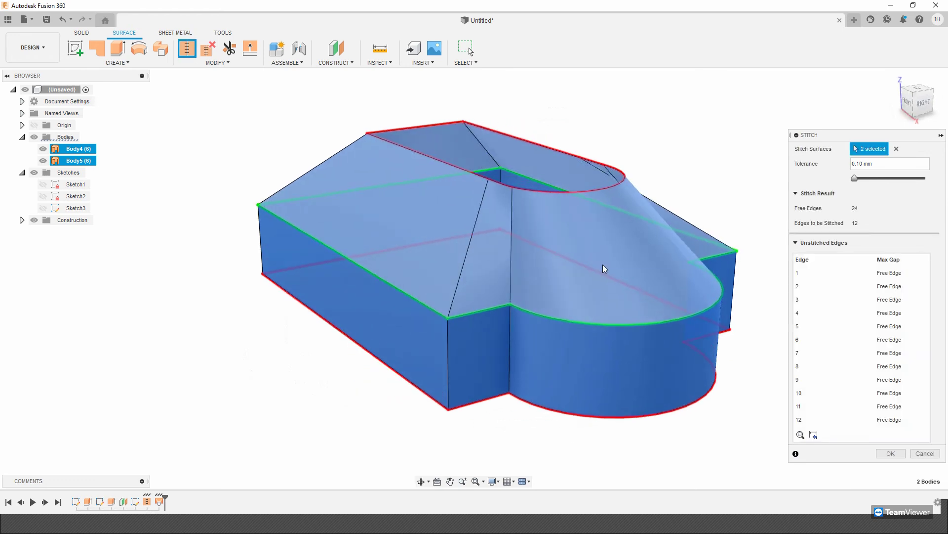
middle_click_drag(633, 152, 416, 205, "shift")
scroll(416, 206, "up", 1)
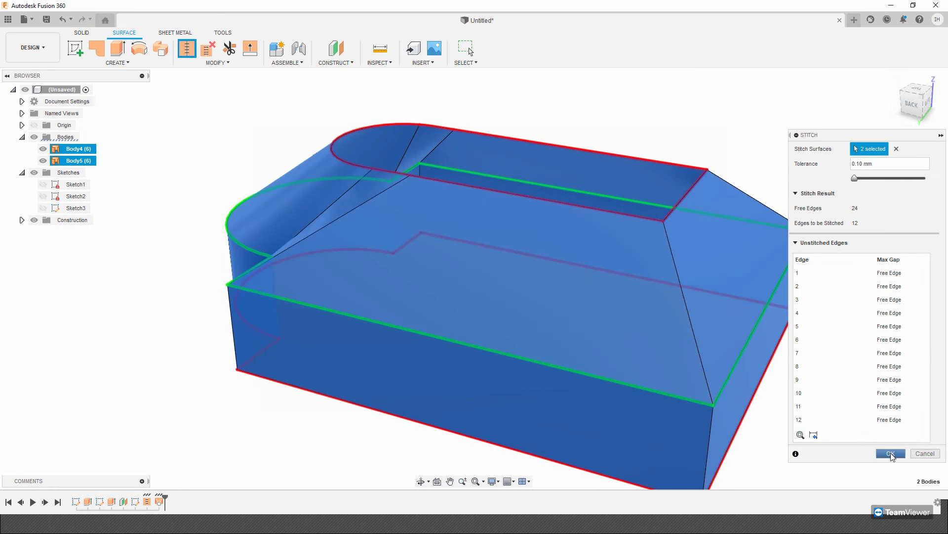
left_click(890, 453)
Create a sketch on the vertical origin plane parallel to the long walls and project the walls' bottom arc and straight edges into it
middle_click_drag(496, 223, 533, 213, "shift")
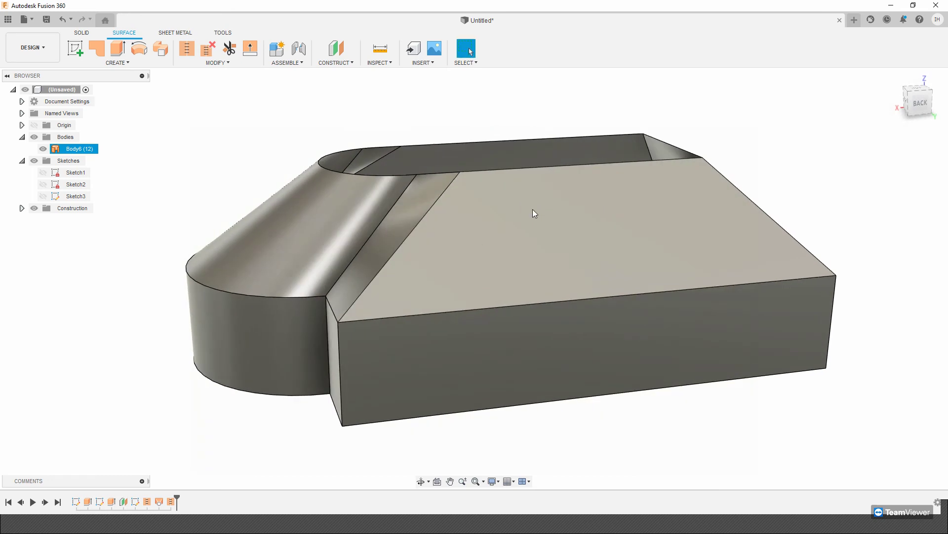
middle_click_drag(540, 199, 587, 144, "shift")
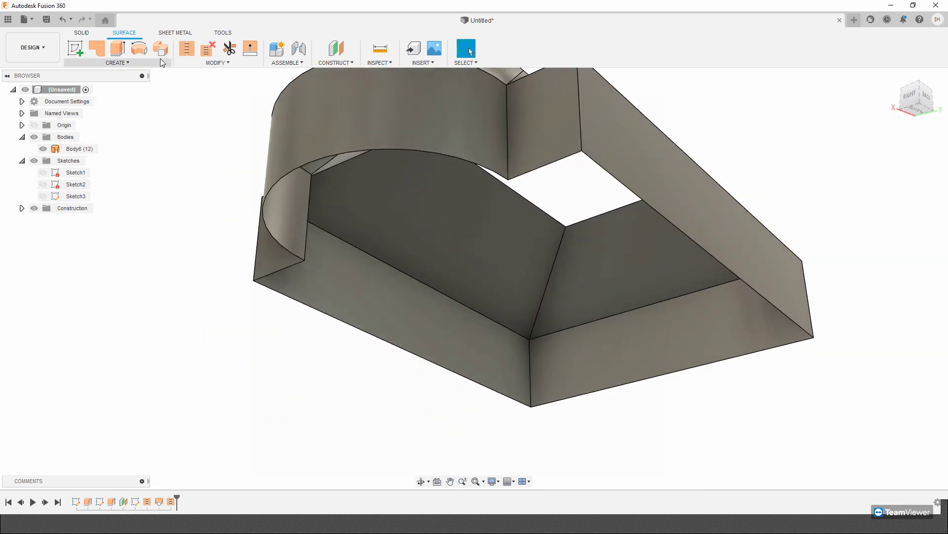
left_click(110, 62)
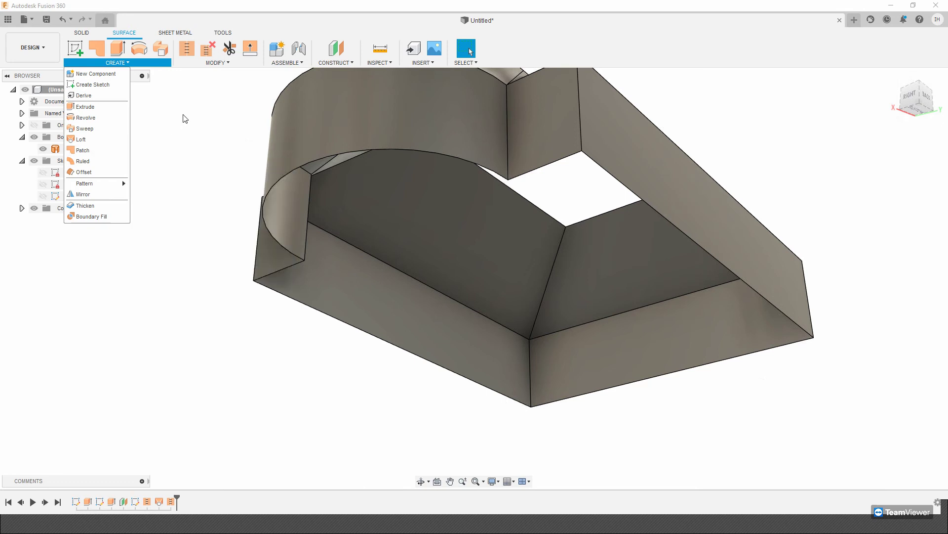
middle_click_drag(223, 136, 297, 163, "shift")
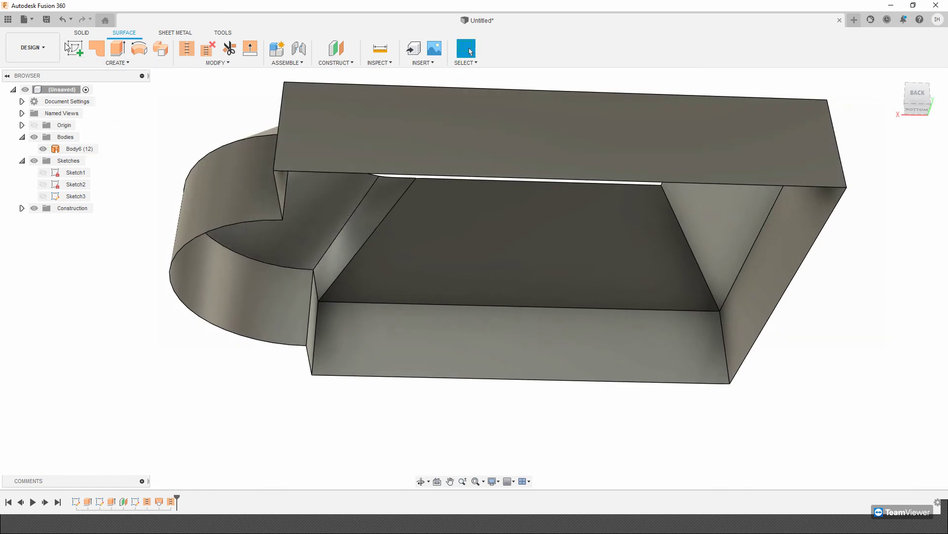
left_click(69, 47)
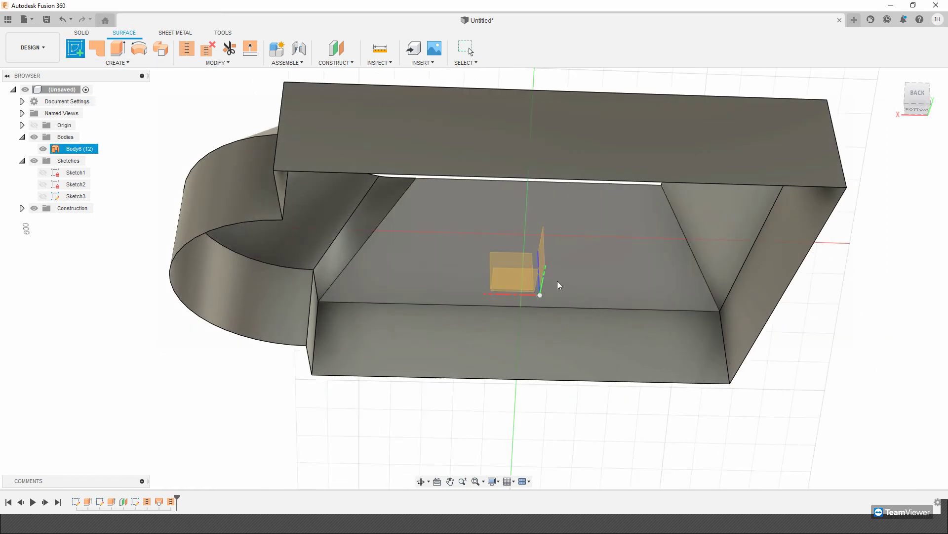
left_click(506, 253)
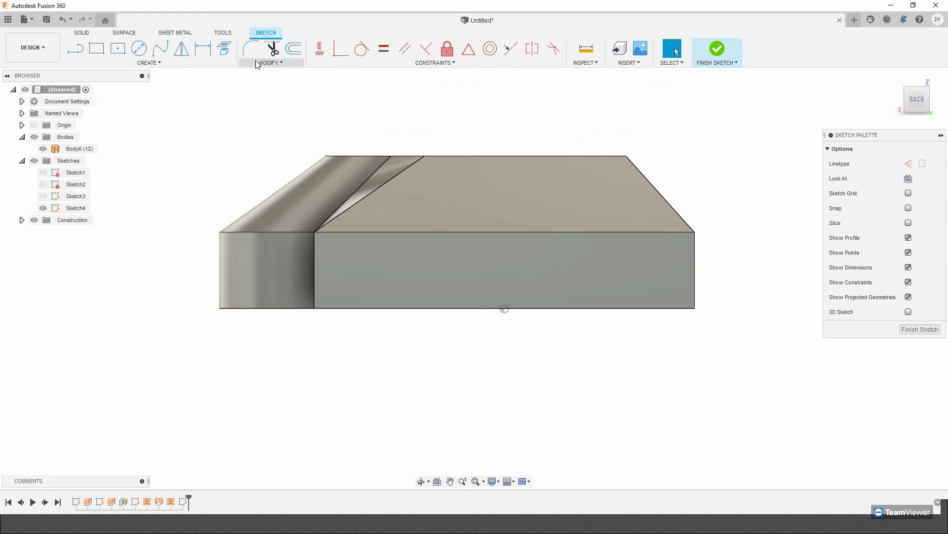
left_click(225, 48)
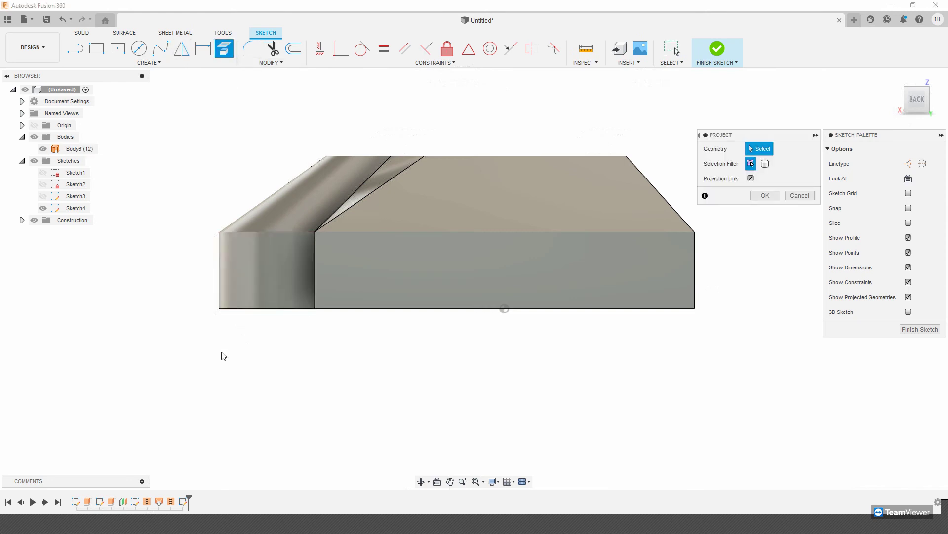
left_click(232, 309)
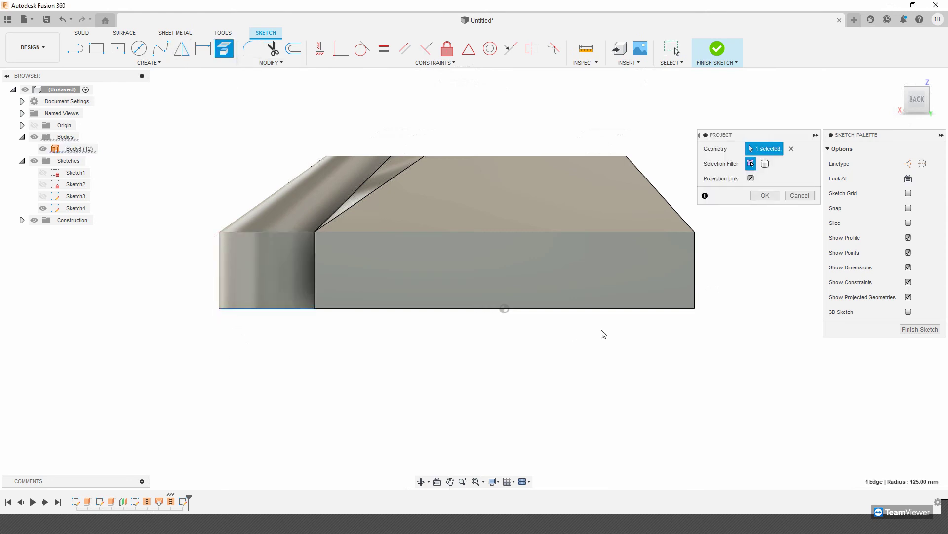
left_click(637, 310)
left_click(765, 196)
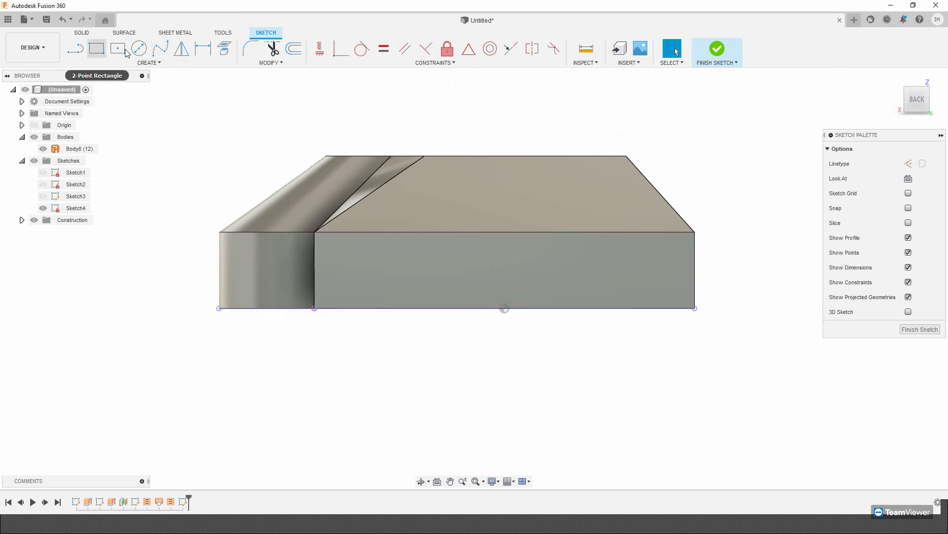
Sketch a sagging five-point spline below the walls, joining the outer ends of the projected bottom edges, and finish the sketch
left_click(161, 48)
left_click(220, 309)
left_click(293, 340)
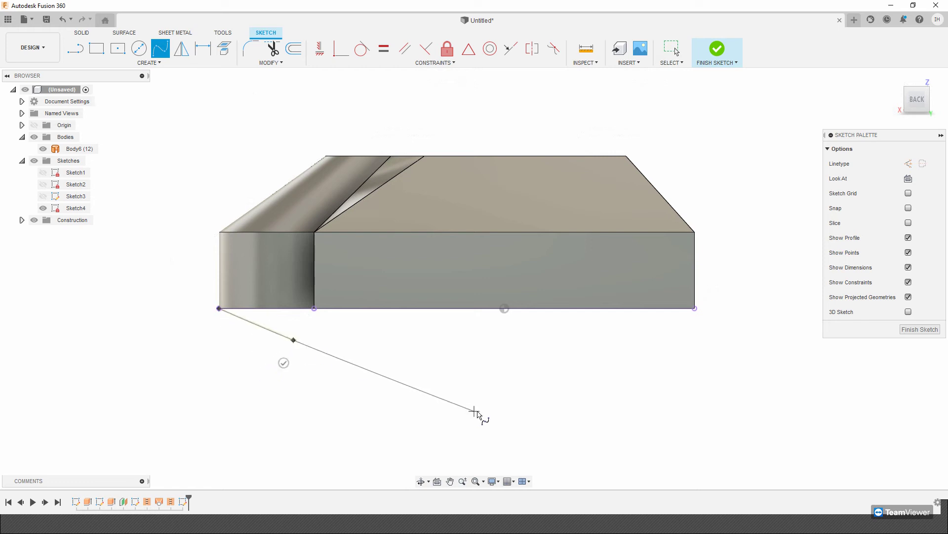
left_click(490, 398)
left_click(659, 344)
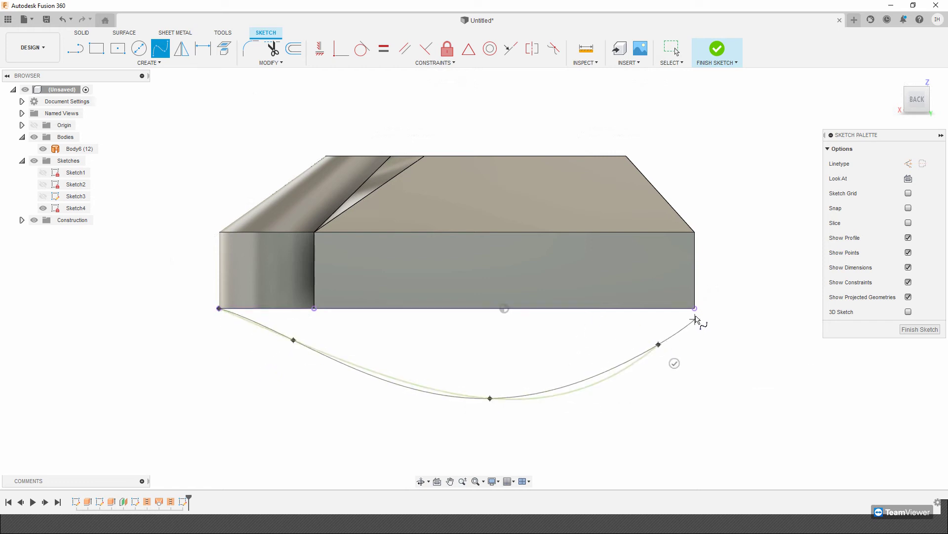
left_click(695, 309)
left_click(718, 318)
mouse_move(435, 267)
middle_mouse_down("shift")
mouse_move(469, 307)
mouse_move(480, 237)
middle_mouse_up("shift")
left_click(717, 48)
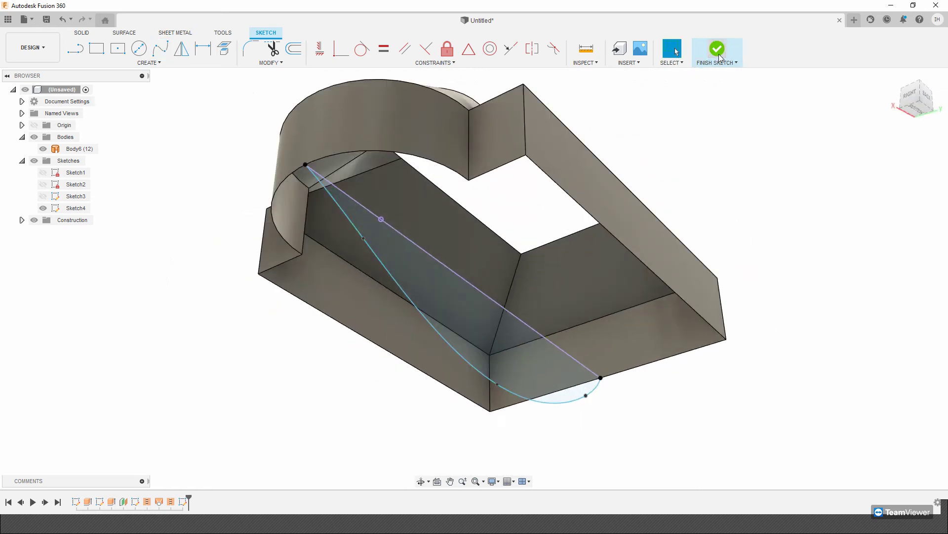
Patch the walls' chained bottom edges as a new body, using the sagging spline as the interior rail
middle_click_drag(574, 156, 393, 159, "shift")
left_click(117, 63)
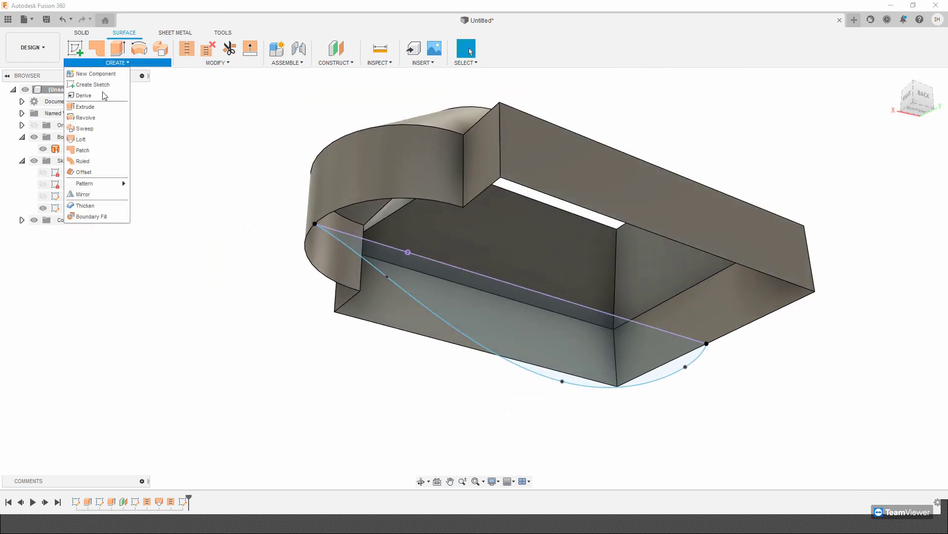
left_click(96, 151)
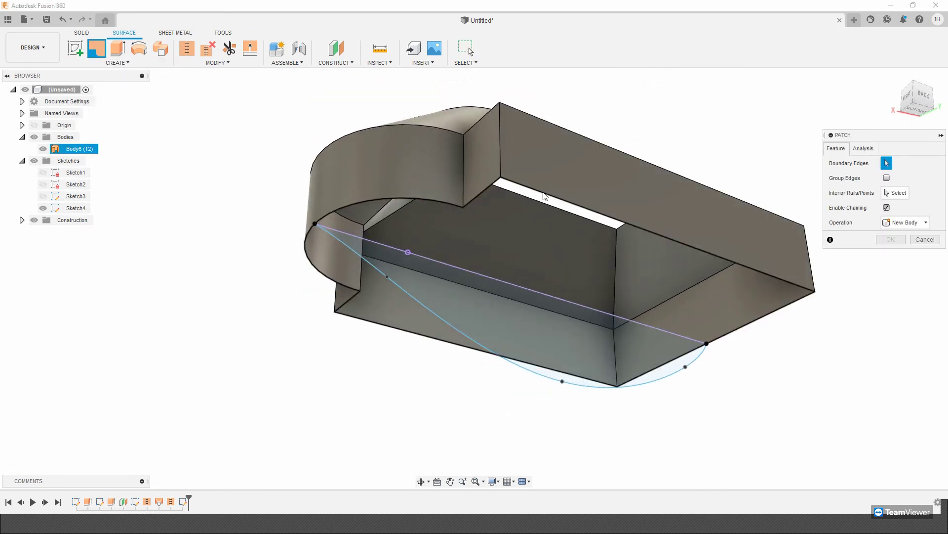
left_click(563, 205)
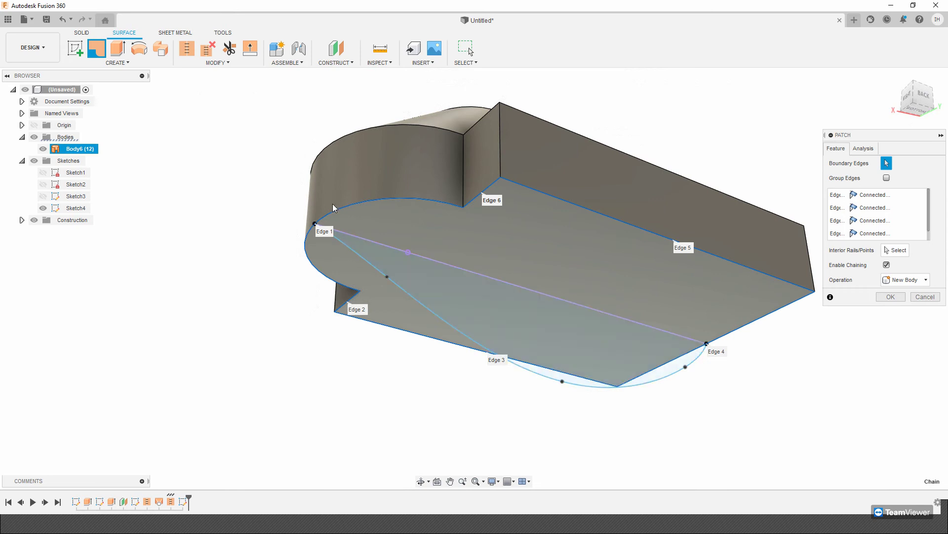
middle_click_drag(539, 277, 361, 123, "shift")
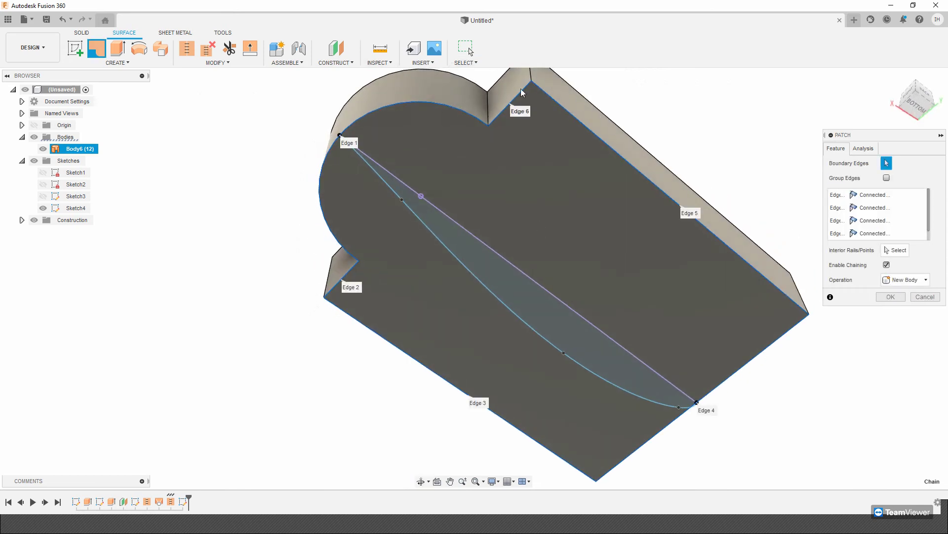
middle_click_drag(561, 250, 674, 238, "shift")
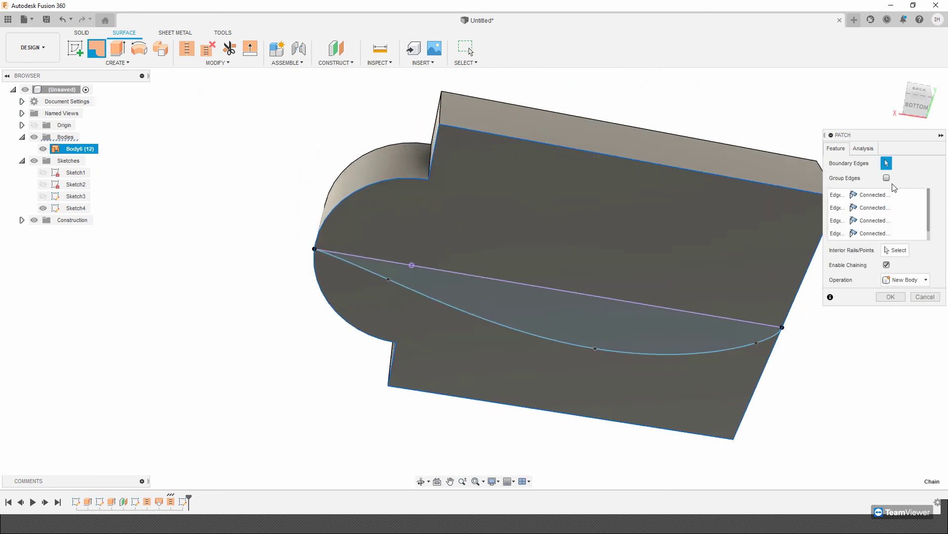
left_click(901, 252)
left_click(568, 340)
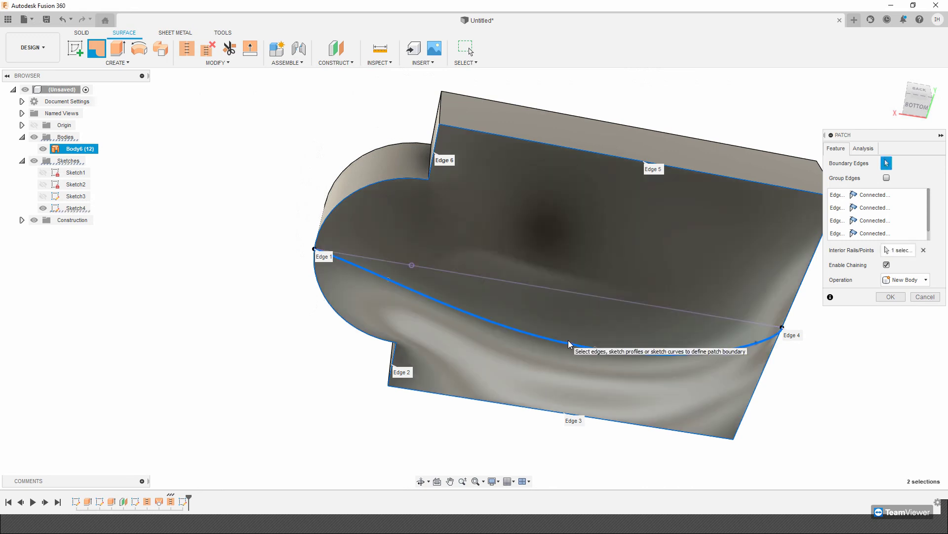
middle_click_drag(569, 340, 541, 265, "shift")
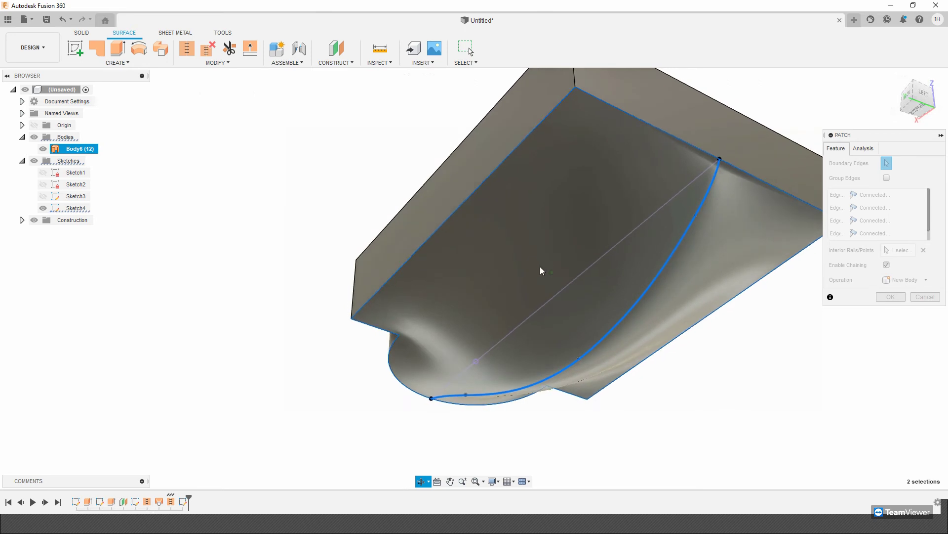
middle_click_drag(710, 232, 947, 304, "shift")
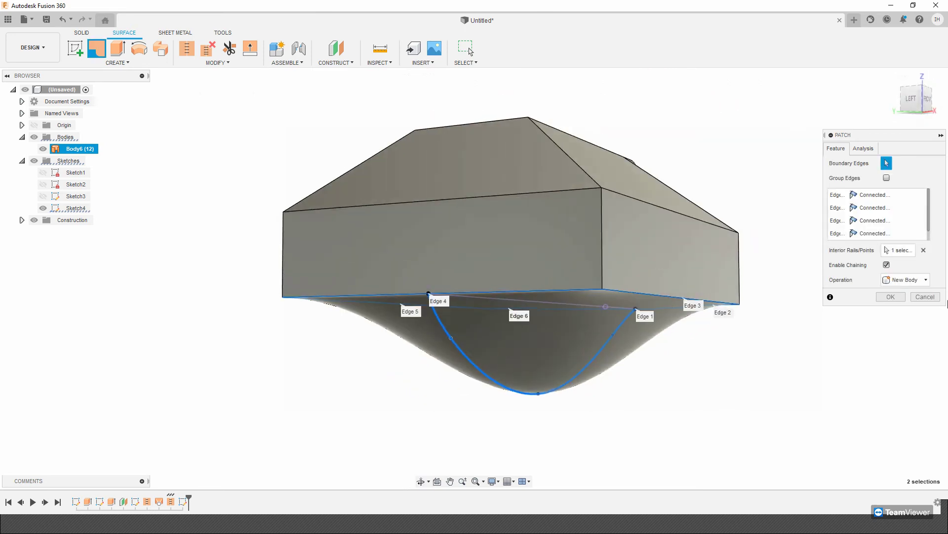
left_click(890, 297)
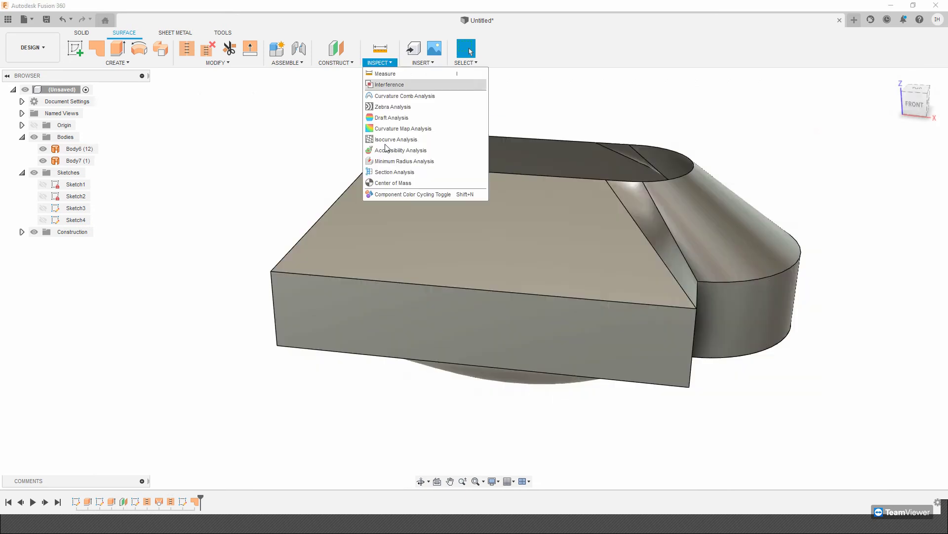
Create a section analysis on the XZ origin plane at 0 mm to examine the patched interior, and hide the section
left_click(395, 171)
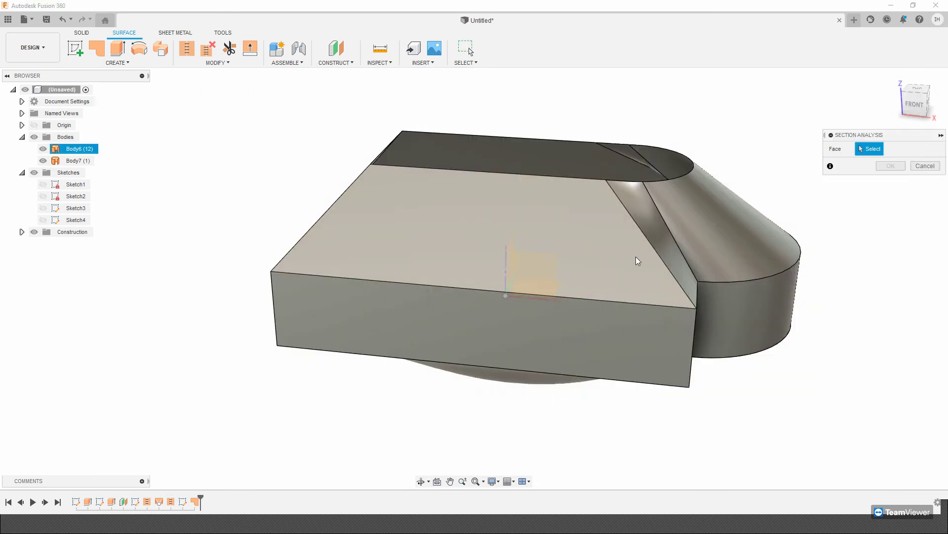
middle_click_drag(579, 272, 654, 272, "shift")
middle_click_drag(527, 275, 577, 301, "shift")
left_click(559, 282)
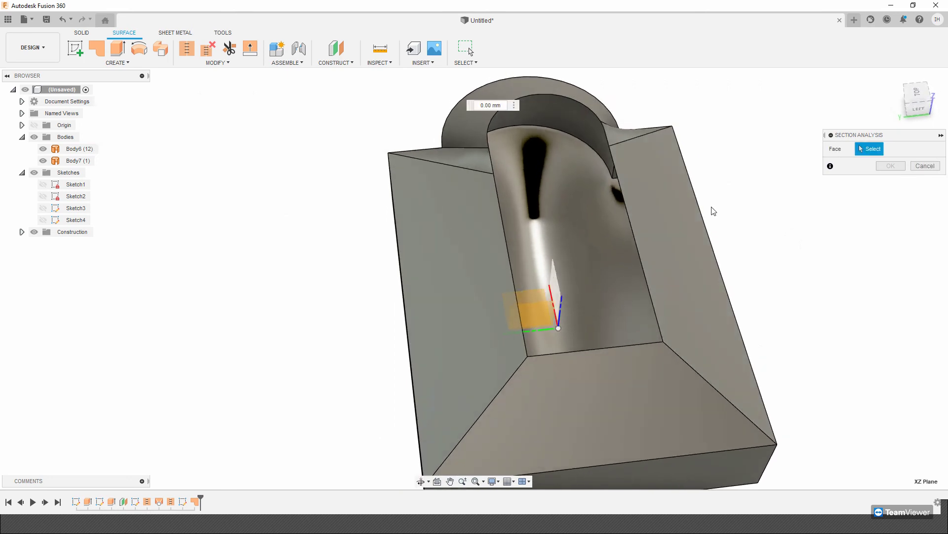
middle_click_drag(641, 222, 615, 173, "shift")
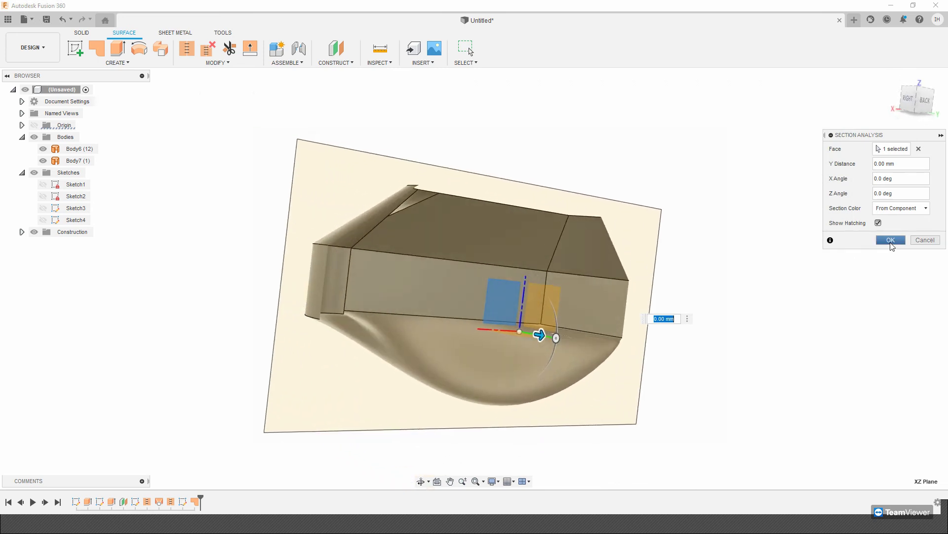
left_click(882, 243)
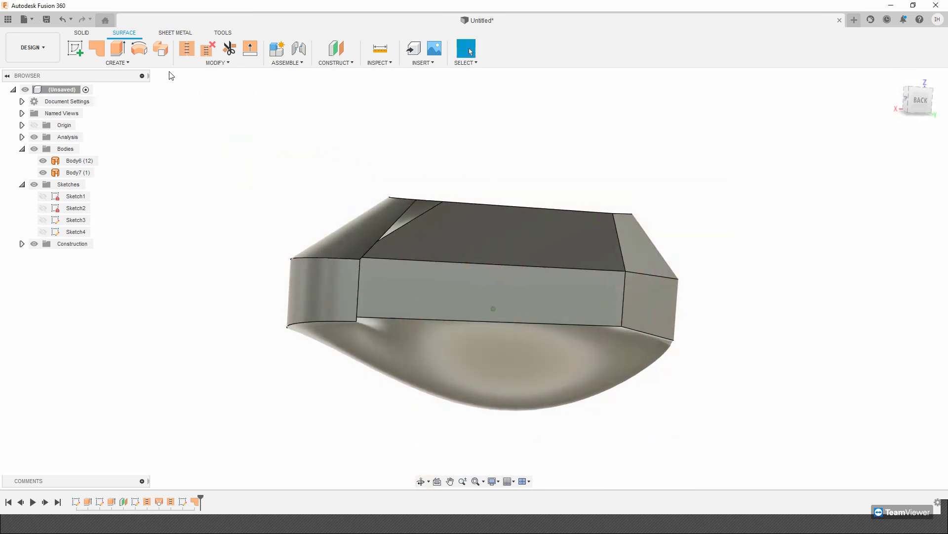
left_click(22, 138)
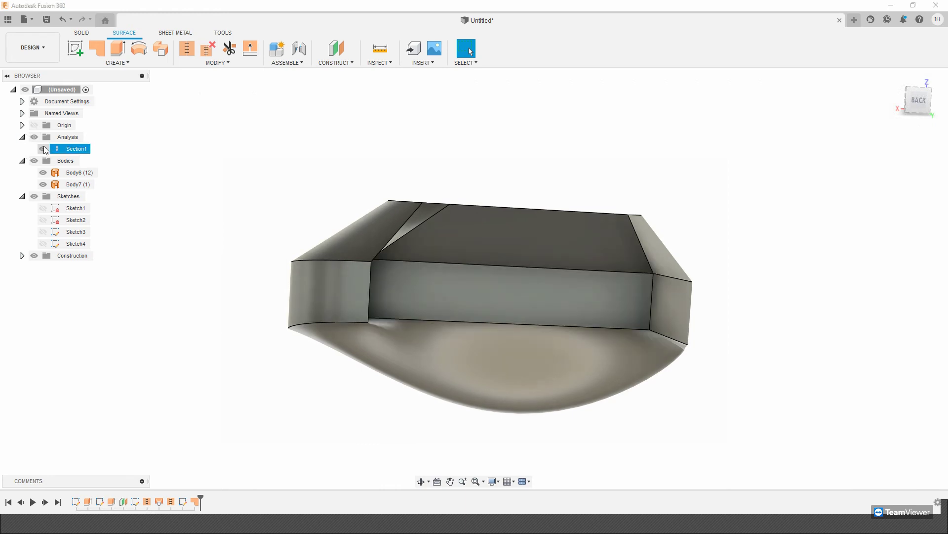
left_click(44, 149)
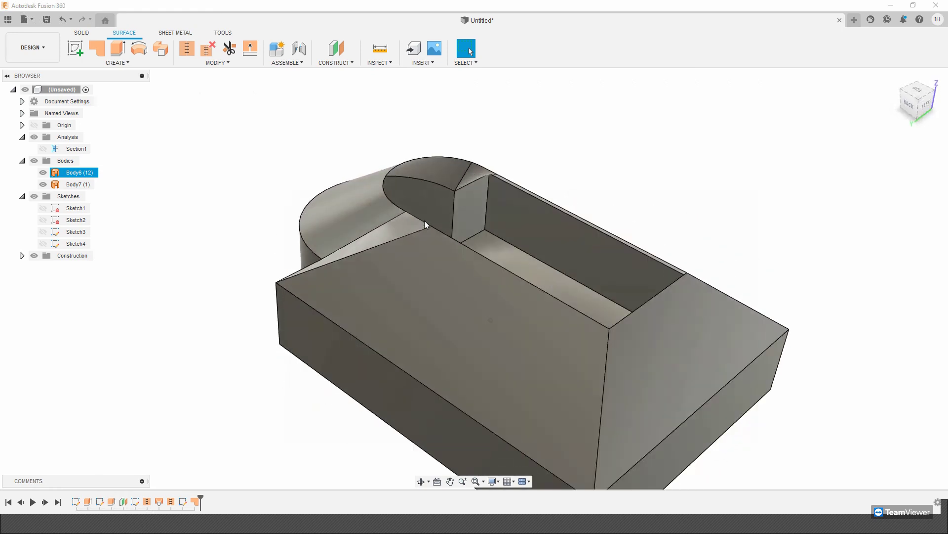
Extrude the chained edges of the loft's upper opening 65 mm upward as a new surface body
left_click(115, 63)
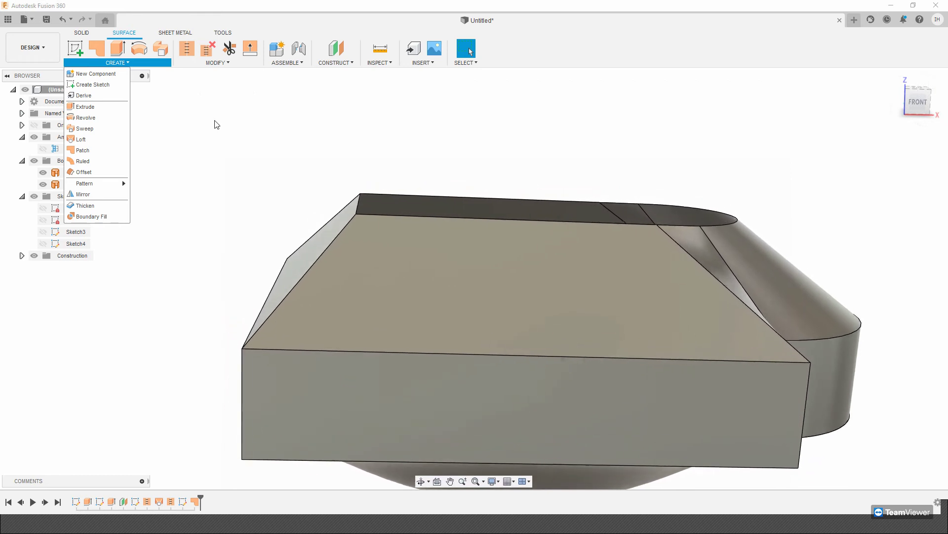
left_click(104, 109)
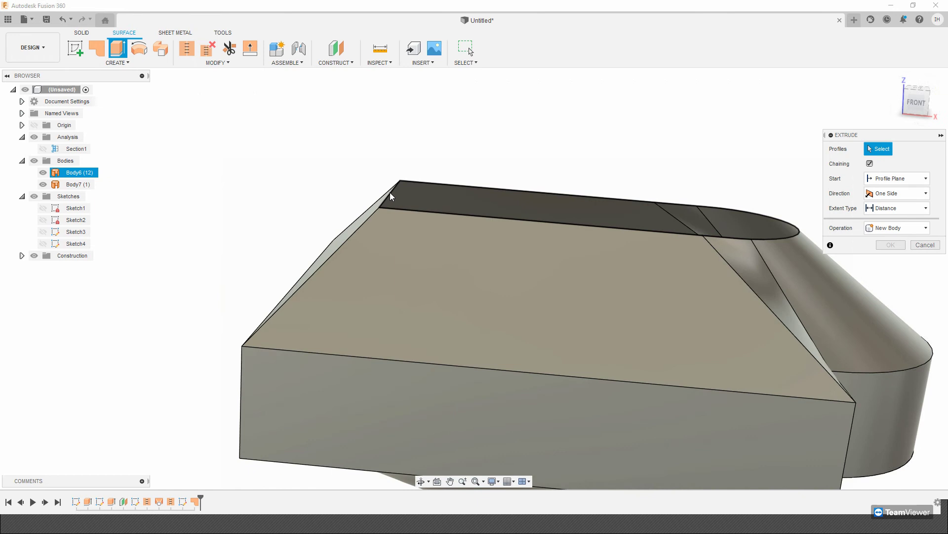
left_click(390, 193)
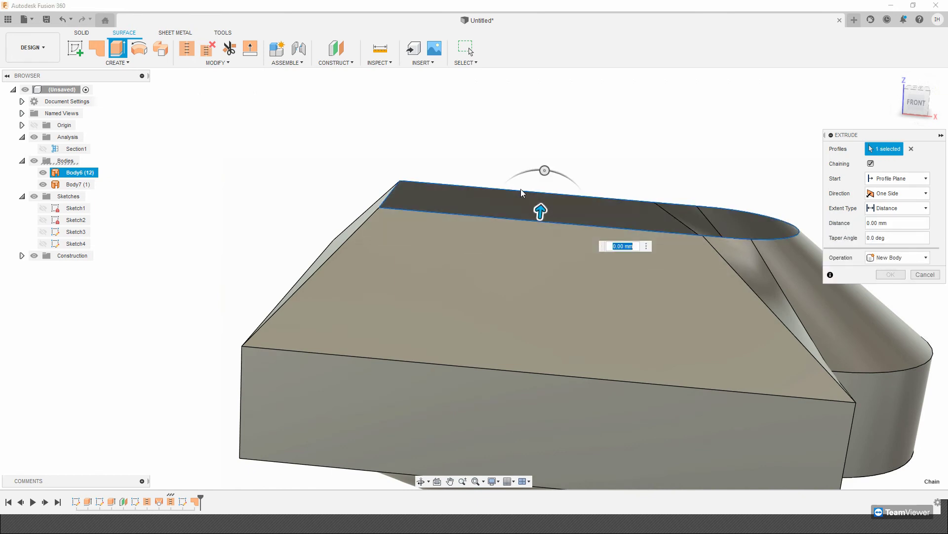
left_click_drag(543, 204, 552, 137)
middle_click_drag(552, 137, 530, 148, "shift")
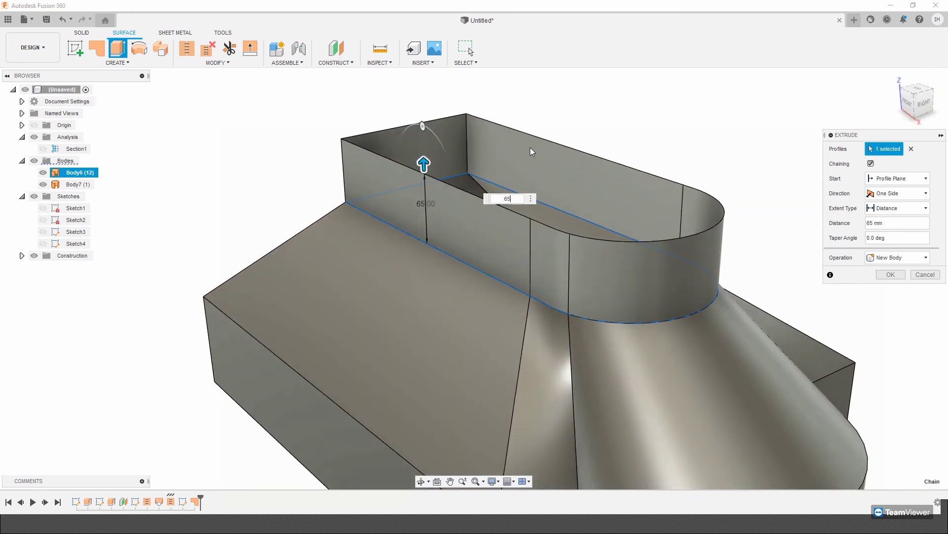
key("Return")
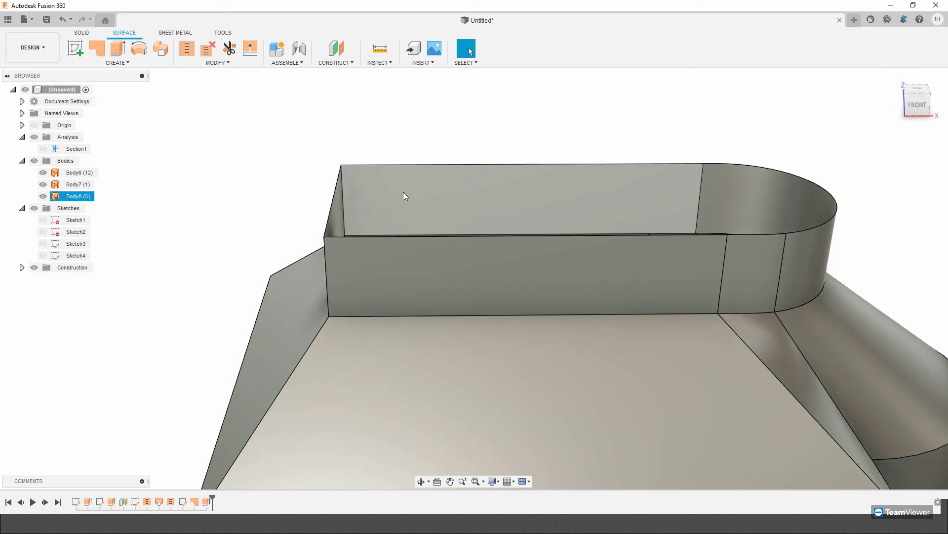
Create a Normal-type ruled surface inward from the short straight top edge of the upper walls, with chain selection off
left_click(117, 63)
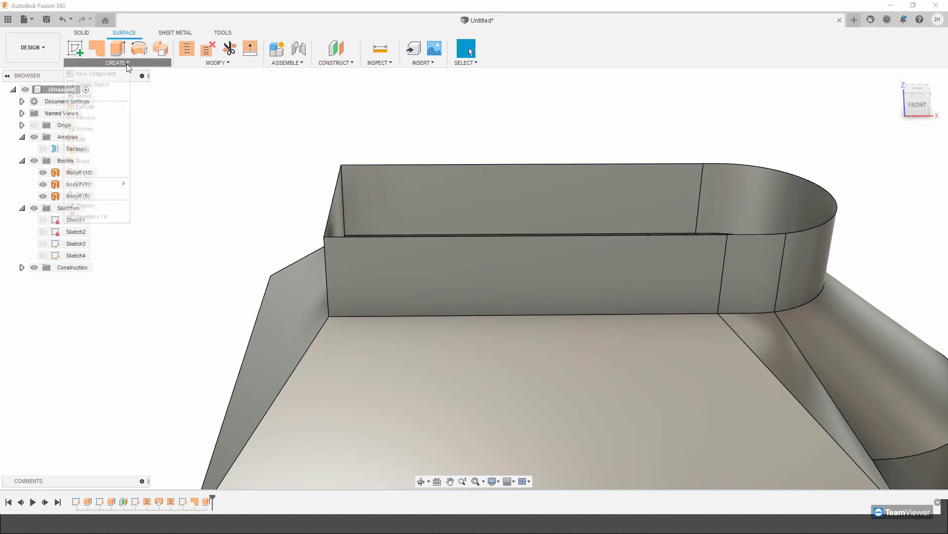
left_click(83, 161)
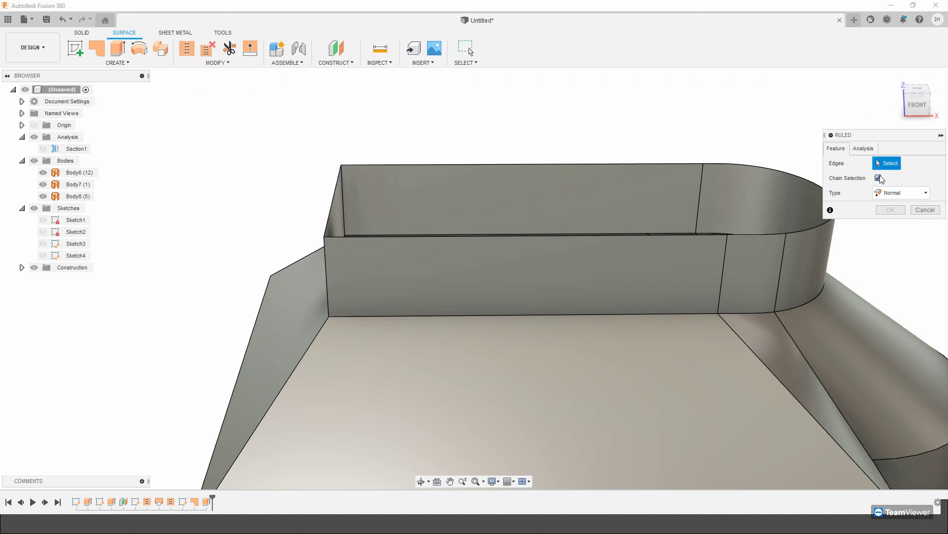
left_click(337, 193)
left_click_drag(326, 192, 552, 210)
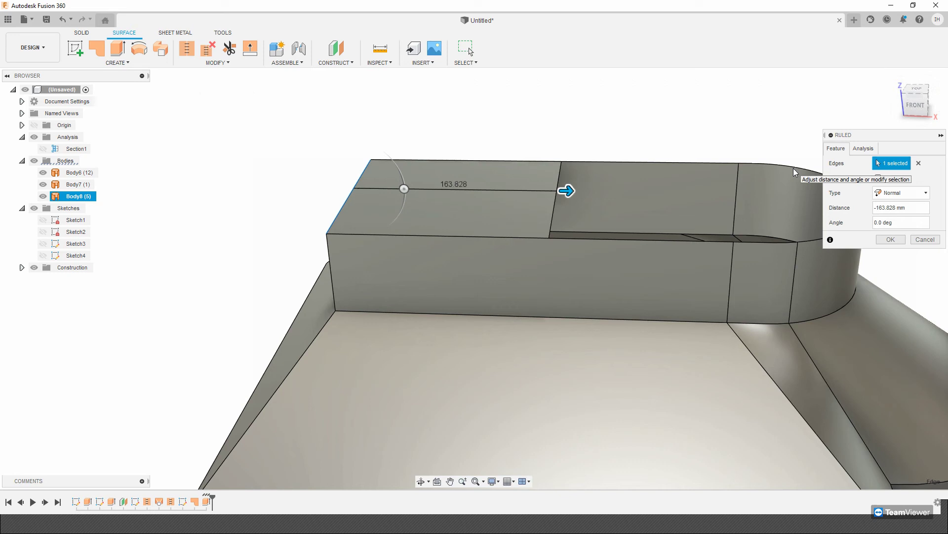
left_click(913, 208)
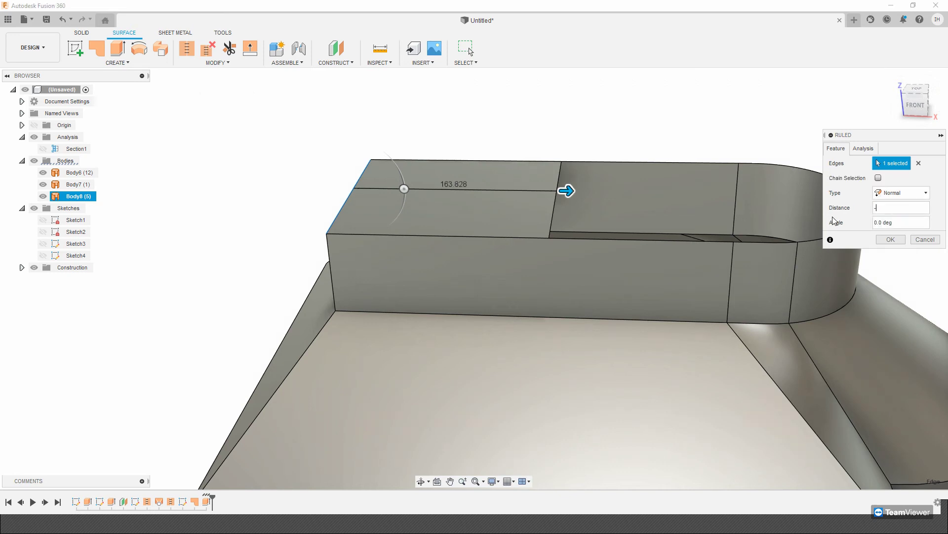
key("Return")
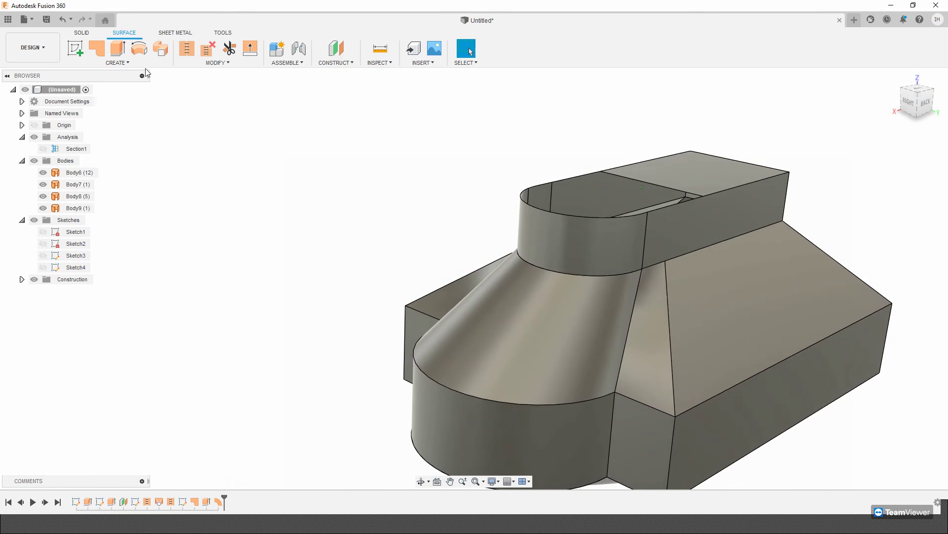
left_click(125, 66)
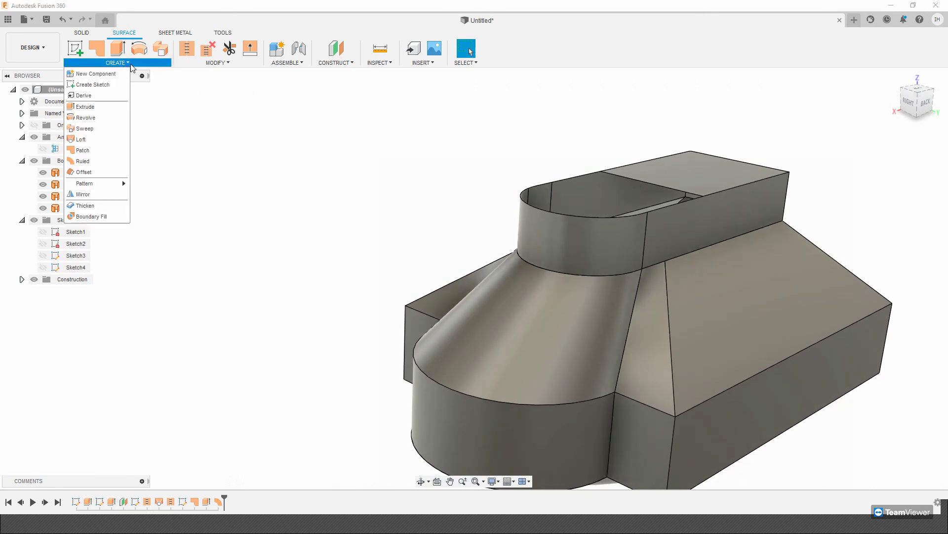
left_click(217, 63)
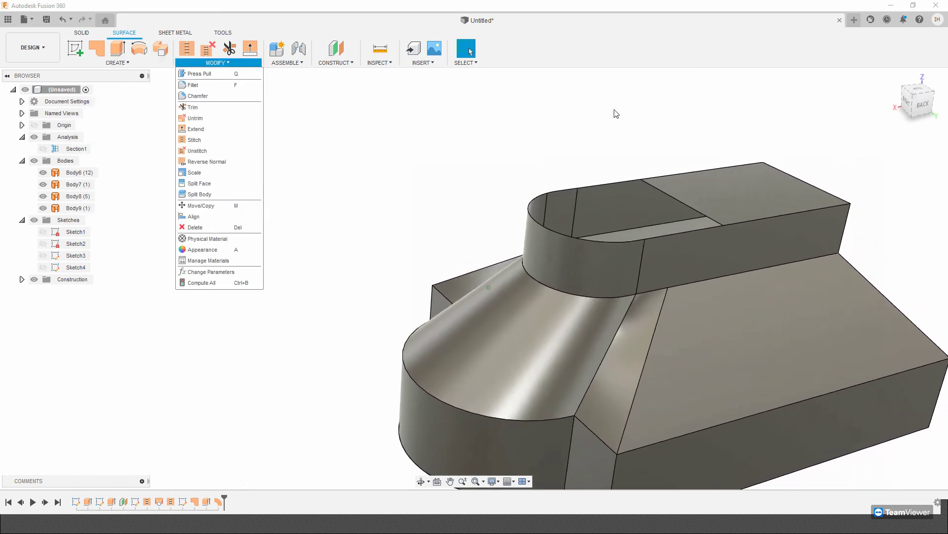
left_click(336, 63)
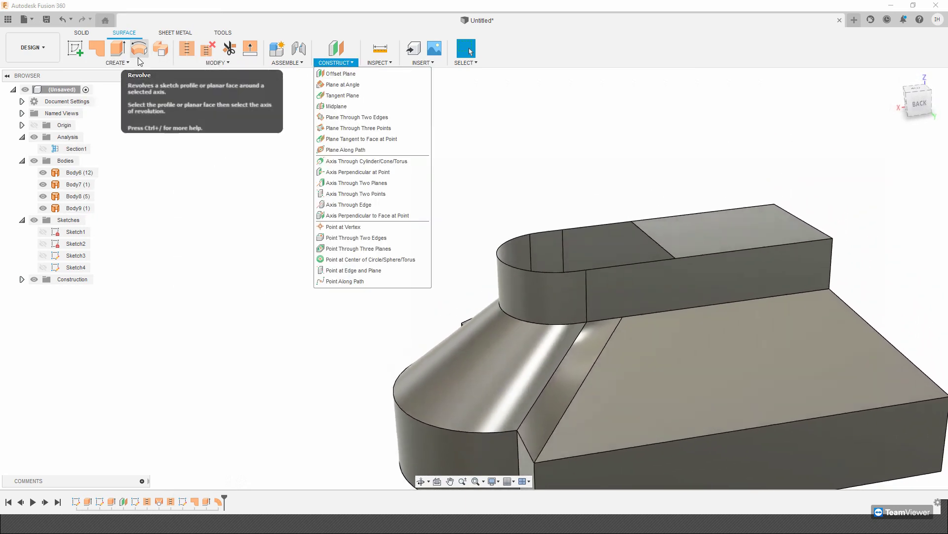
Create a sketch on the XZ origin plane and project the upper walls' top vertex where the straight wall meets the arc end
left_click(83, 47)
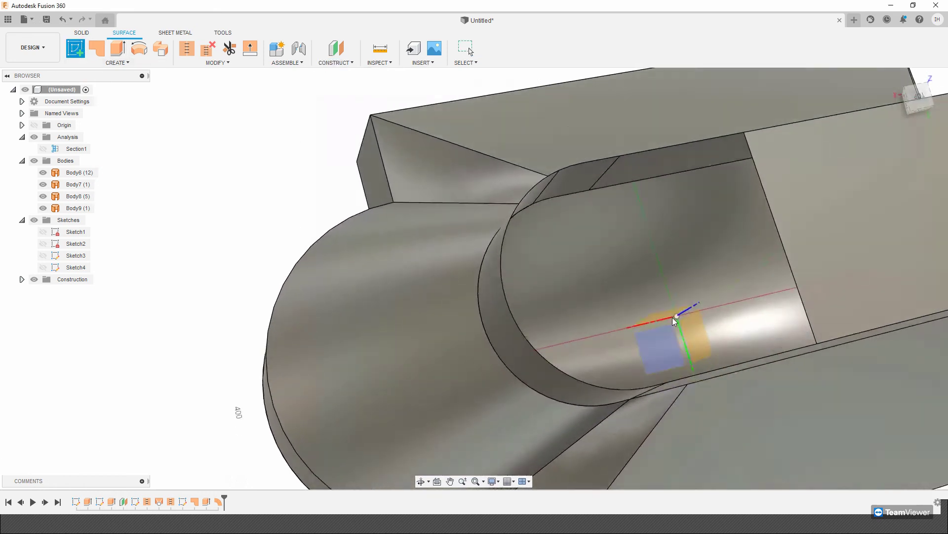
left_click(673, 319)
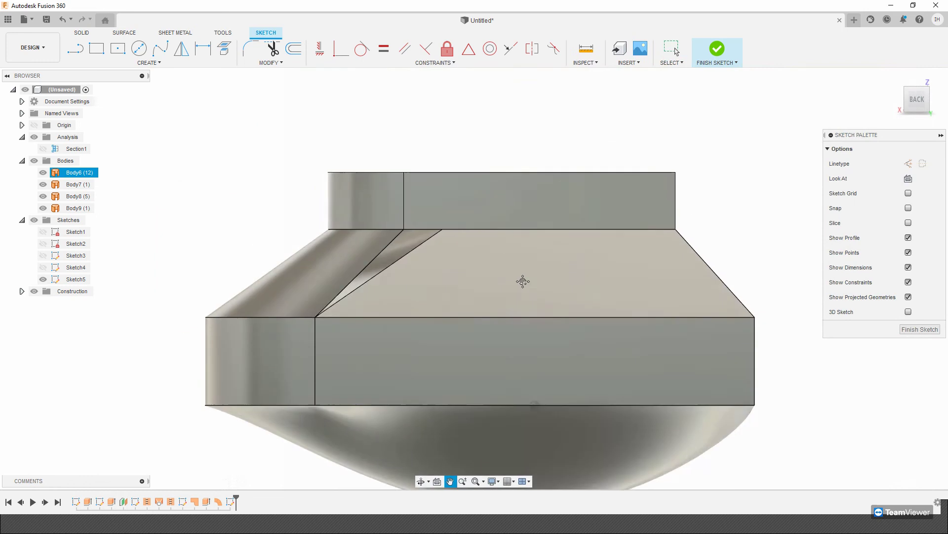
middle_click_drag(522, 282, 529, 313)
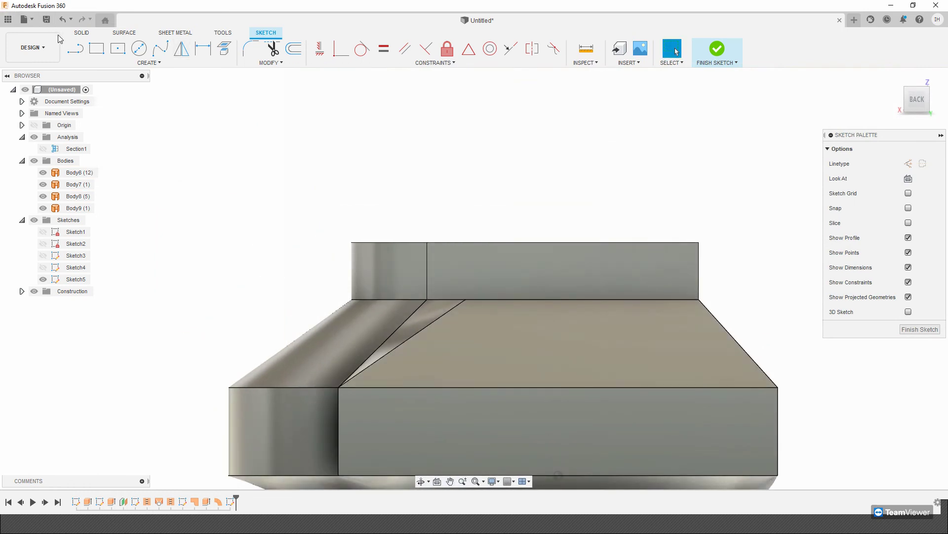
left_click(161, 49)
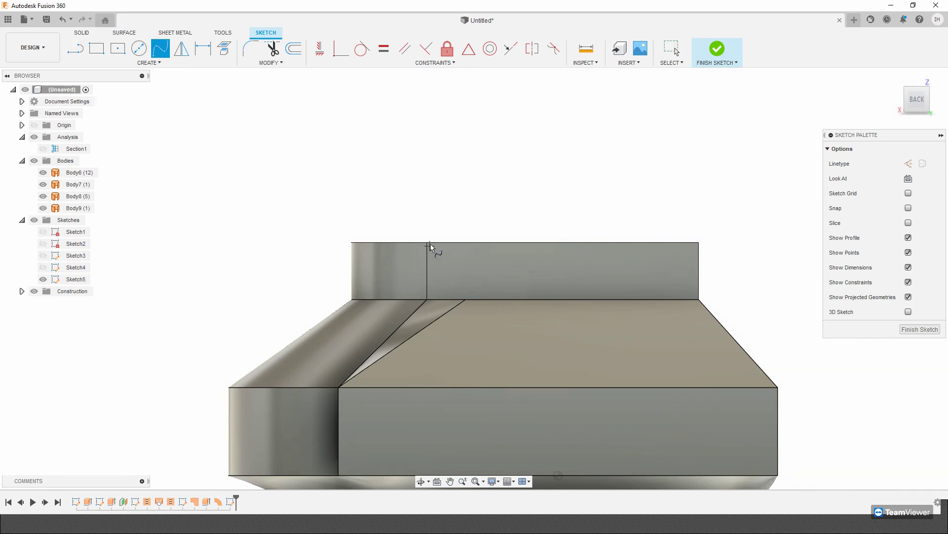
left_click(224, 48)
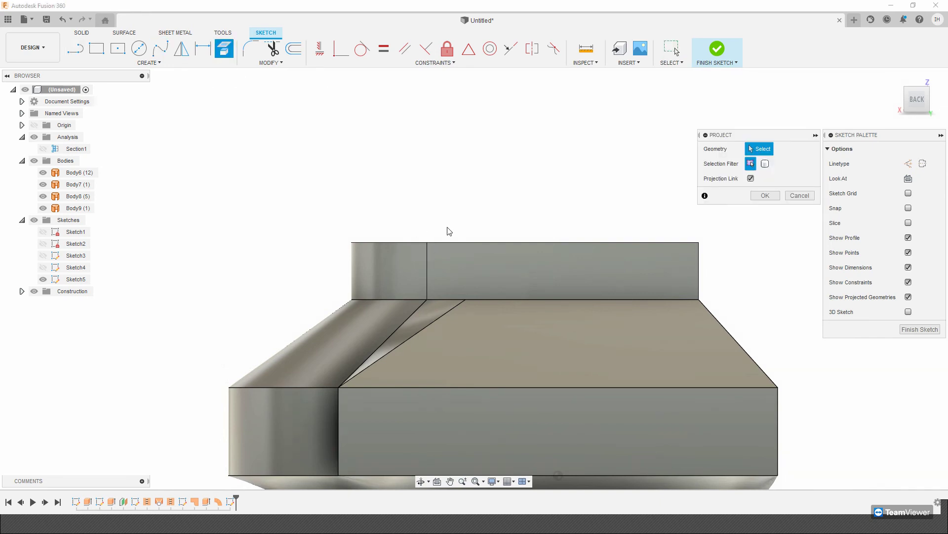
left_click(427, 242)
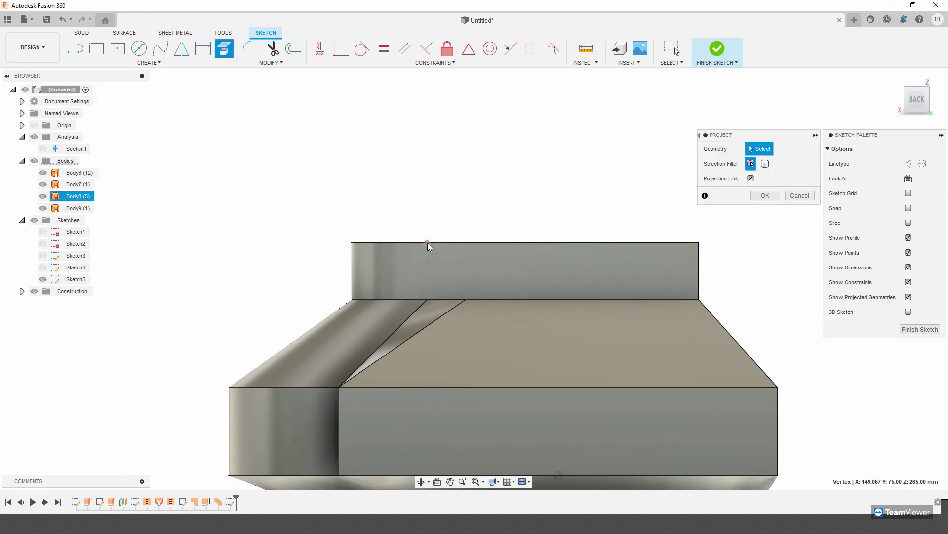
left_click(762, 197)
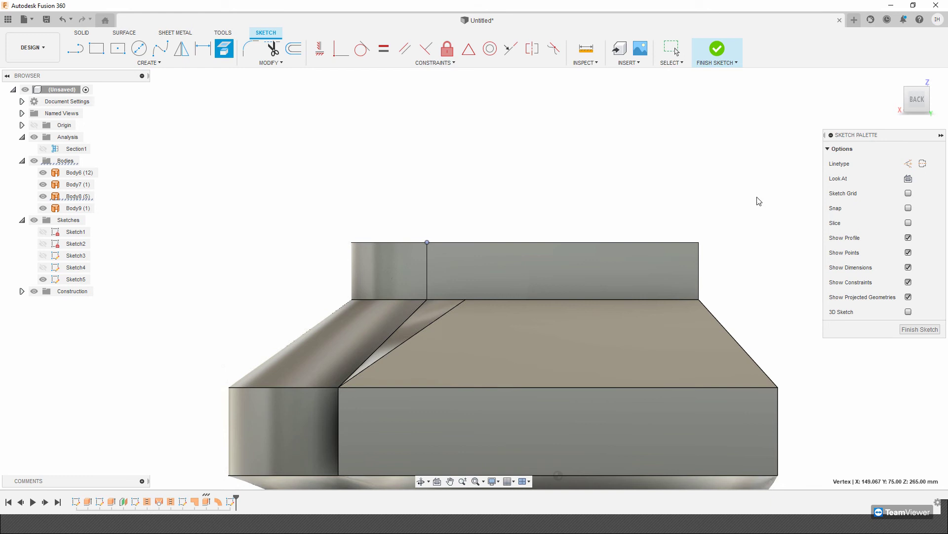
Draw a four-point spline curving upward from the projected vertex toward the straight end, adjust its second point for a smoother bend, and finish the sketch
left_click(161, 49)
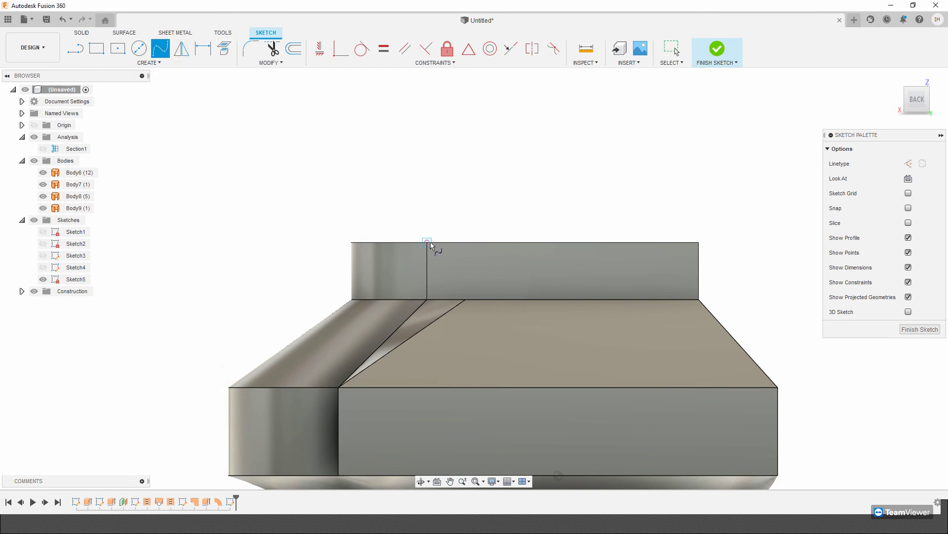
left_click(437, 156)
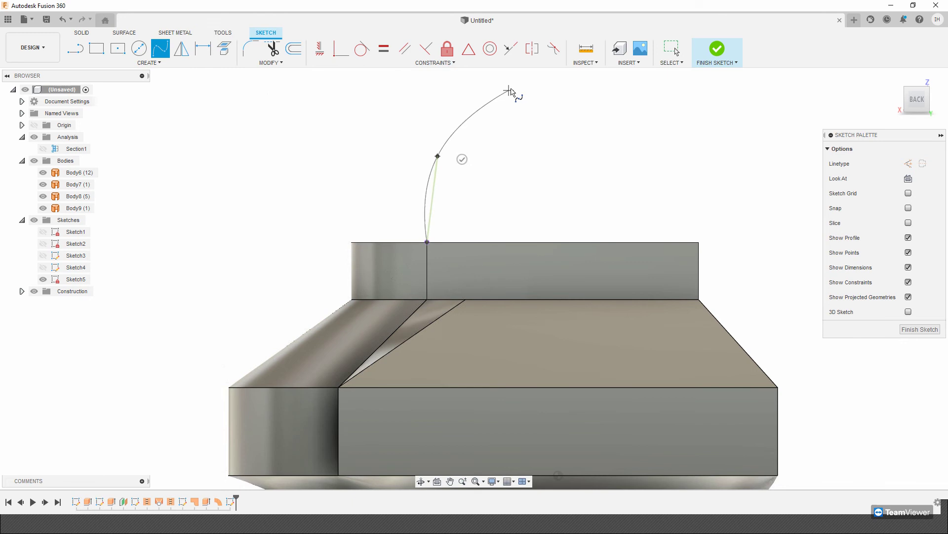
left_click(515, 87)
middle_click_drag(595, 79, 583, 148)
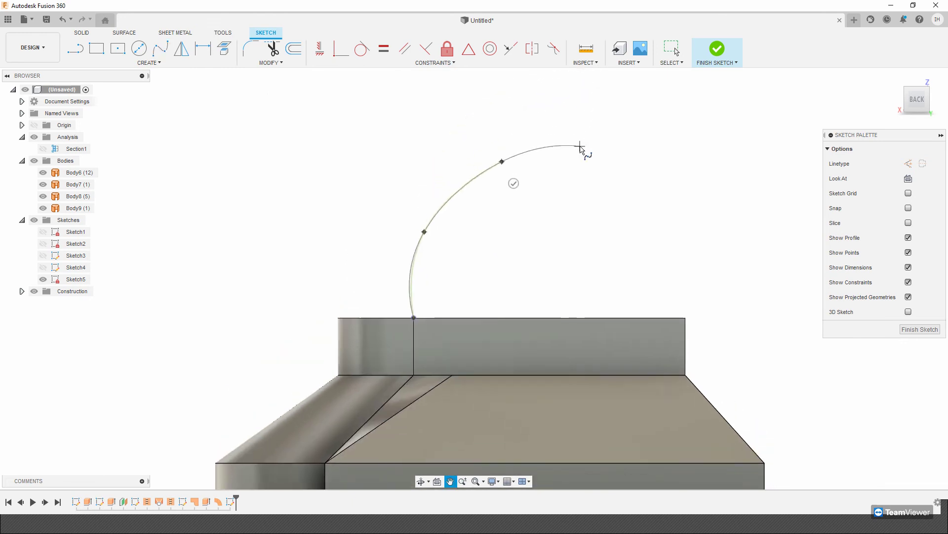
left_click(590, 119)
left_click(598, 139)
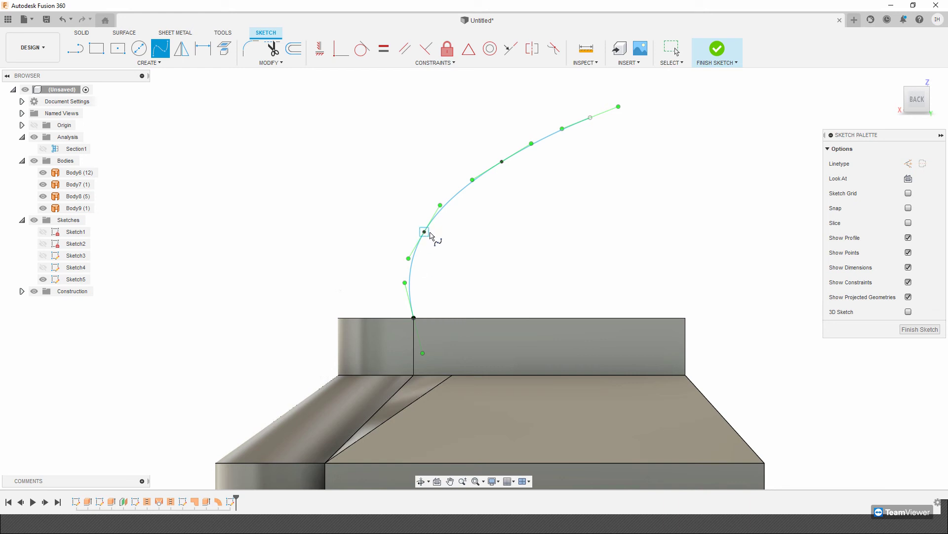
key("Escape")
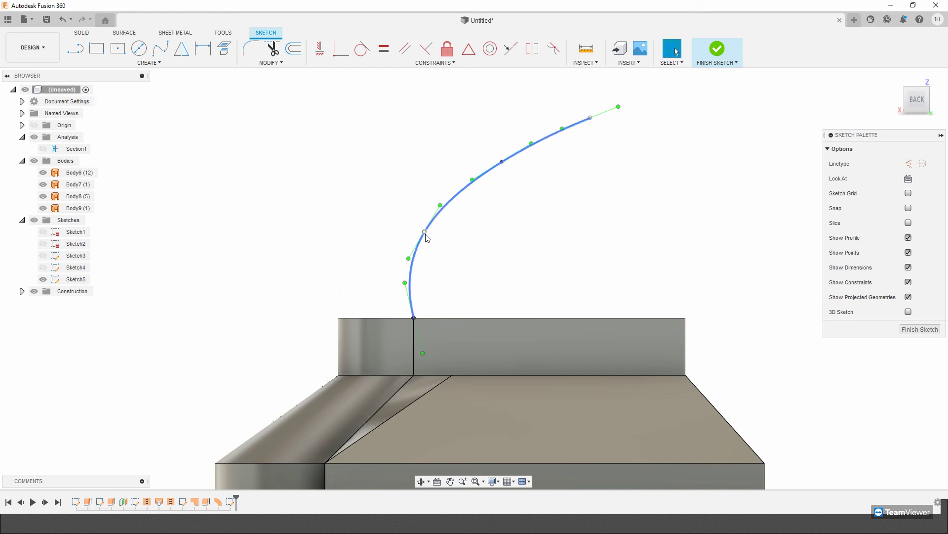
left_click_drag(424, 232, 439, 231)
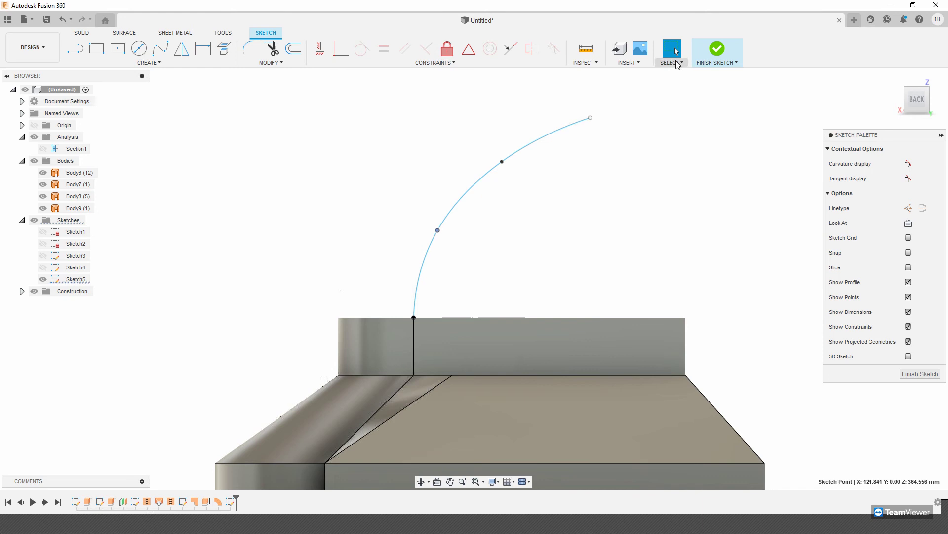
left_click(717, 50)
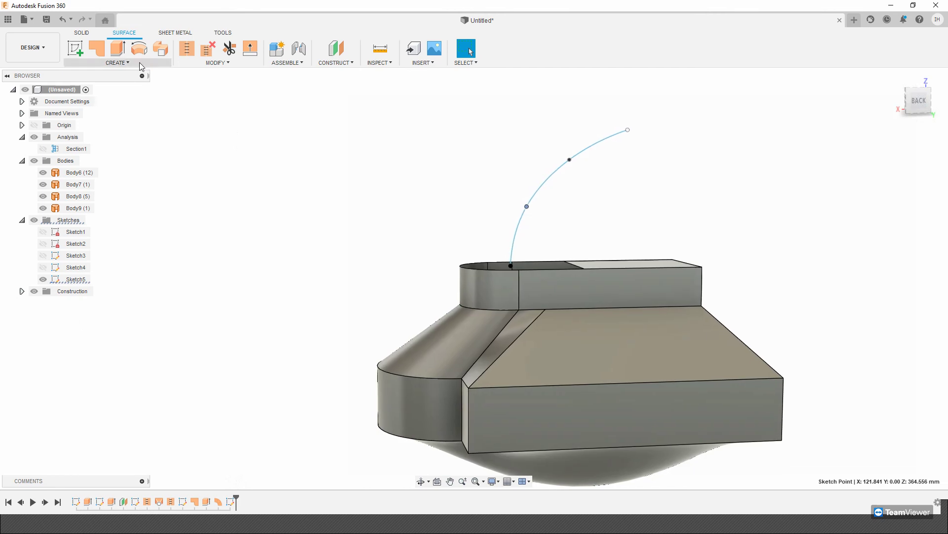
left_click(139, 62)
left_click(162, 52)
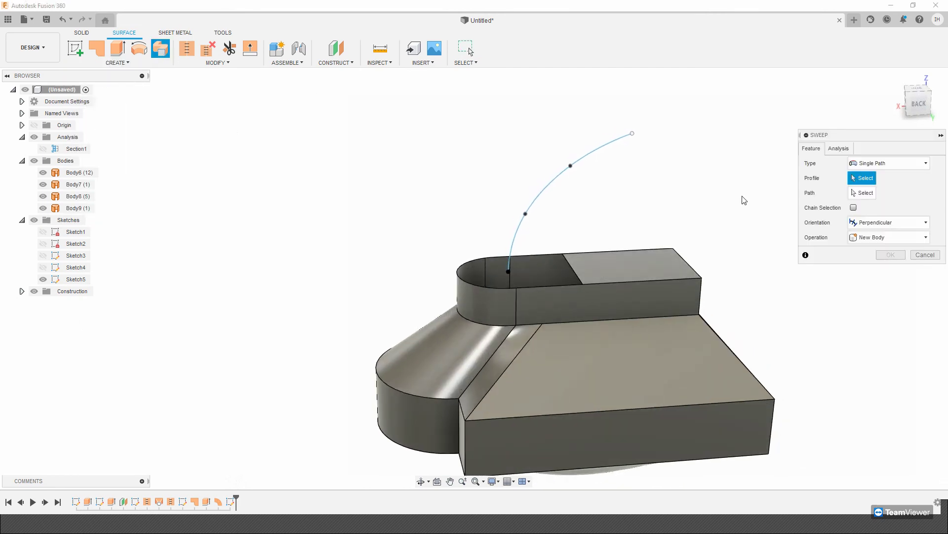
left_click(465, 268)
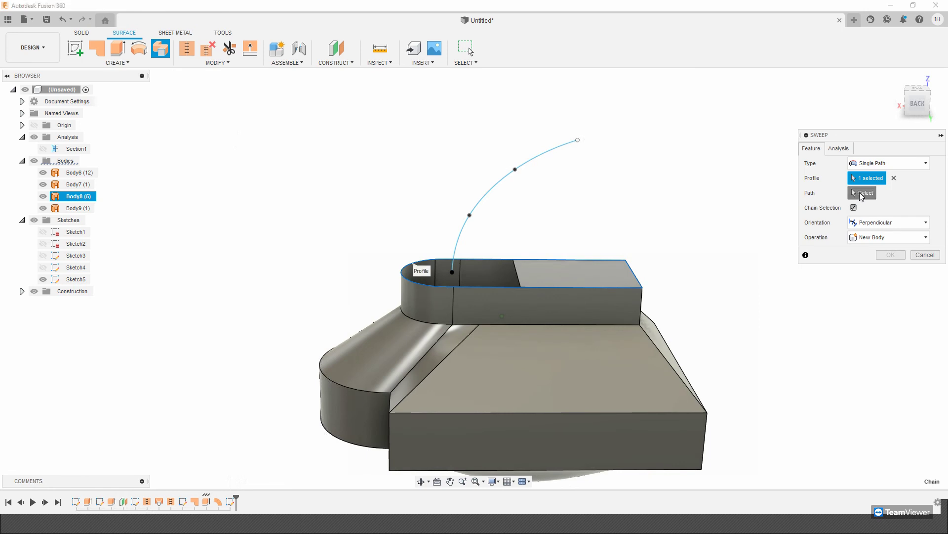
left_click(514, 174)
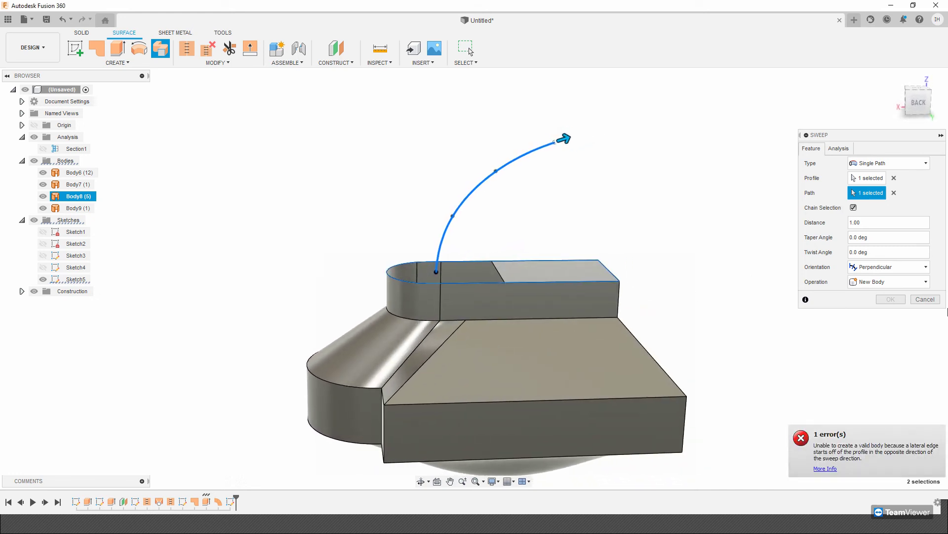
left_click(919, 303)
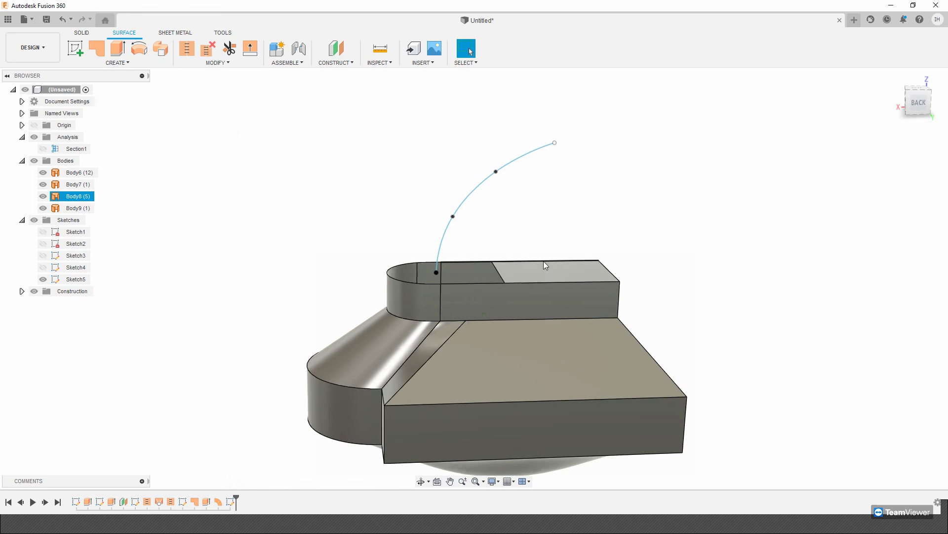
Create a sketch at the top of the upper walls containing the projected top outline and ruled-surface edges, and finish it
scroll(547, 270, "up", 2)
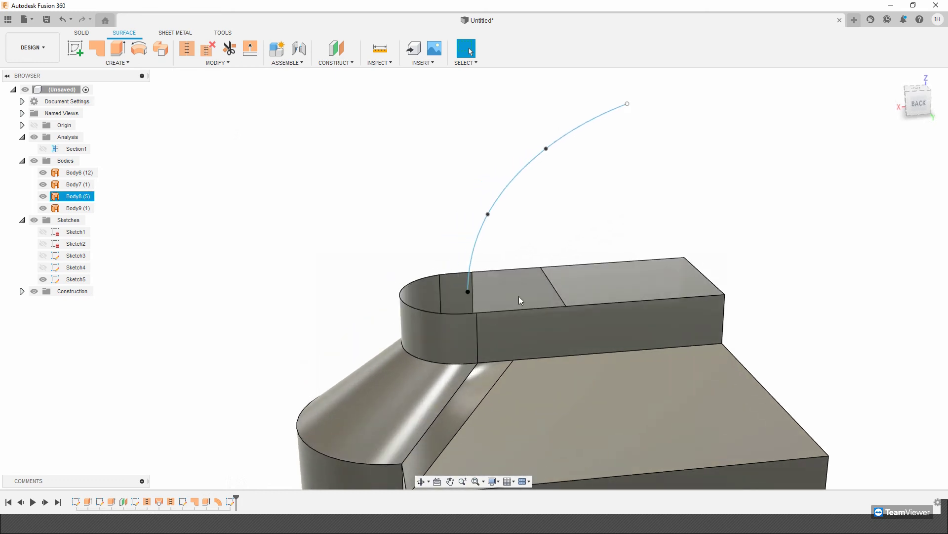
middle_click_drag(426, 304, 421, 269, "shift")
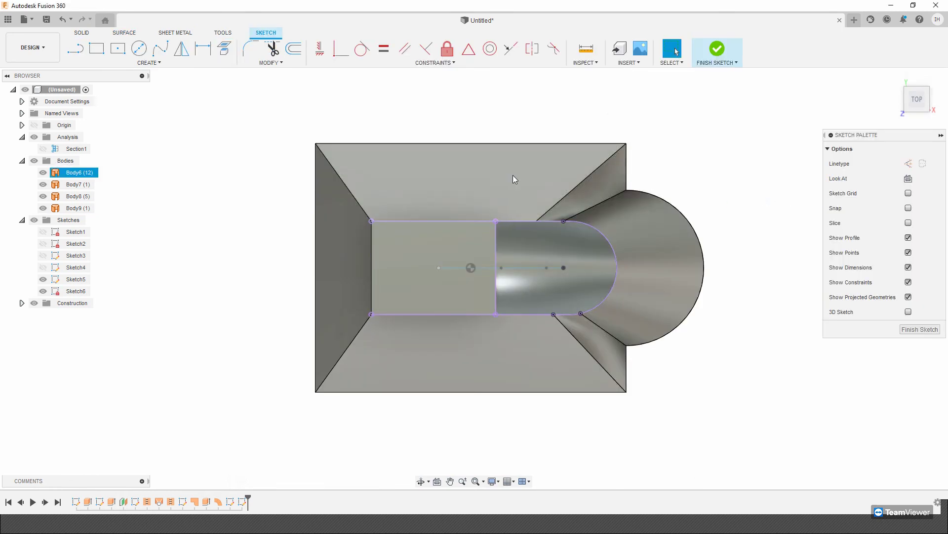
mouse_move(512, 178)
middle_mouse_down("shift")
mouse_move(627, 99)
mouse_move(702, 71)
mouse_move(217, 67)
middle_mouse_up("shift")
left_click(702, 62)
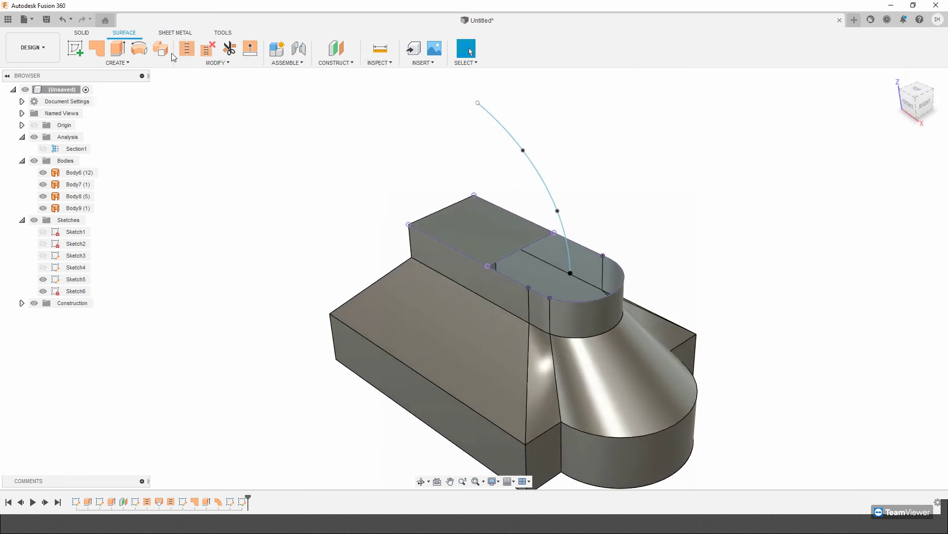
Sweep the arc-ended top profile along the spline as a new surface body, using a single path, distance 1.00 and perpendicular orientation
left_click(167, 53)
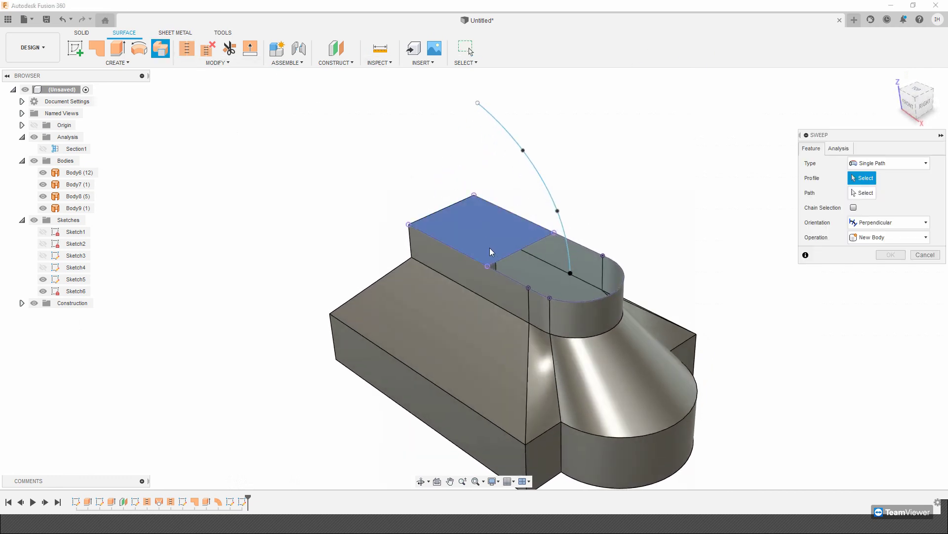
left_click(519, 277)
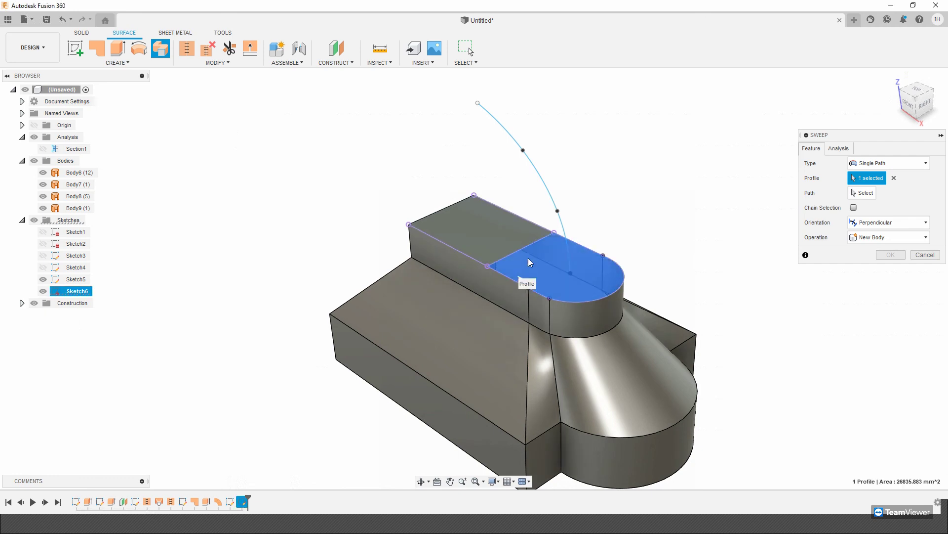
middle_click_drag(504, 150, 568, 188, "shift")
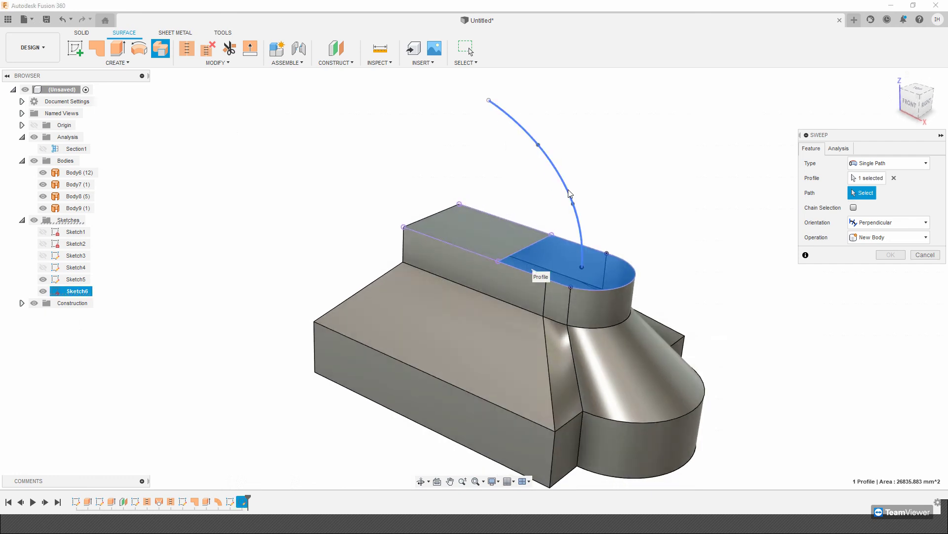
left_click(568, 189)
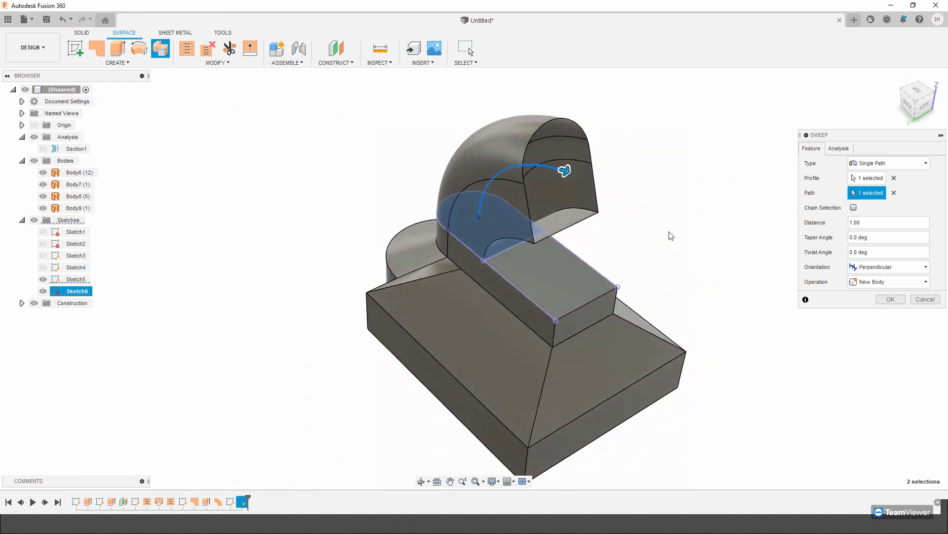
left_click(888, 297)
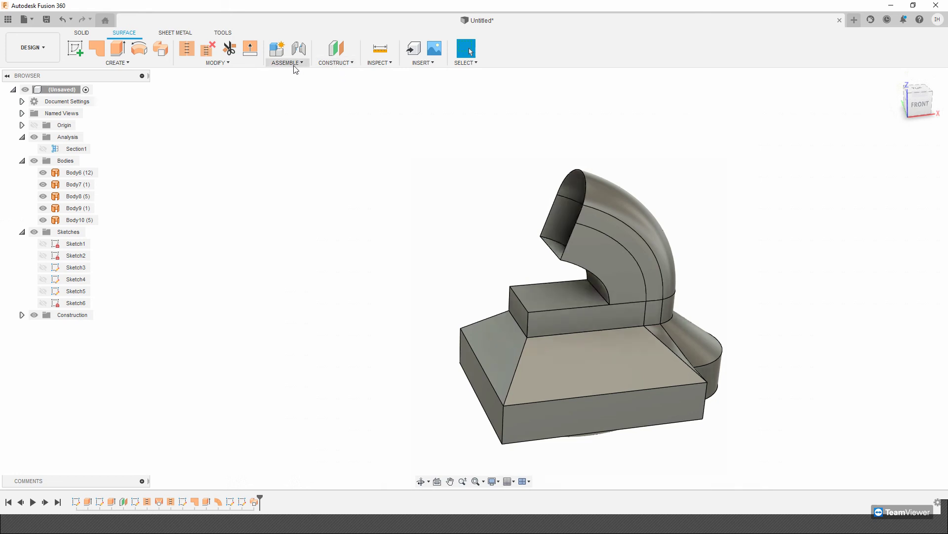
Stitch the swept surface, ruled top, extruded upper walls and lower body together with a 0.10 mm tolerance
left_click(216, 63)
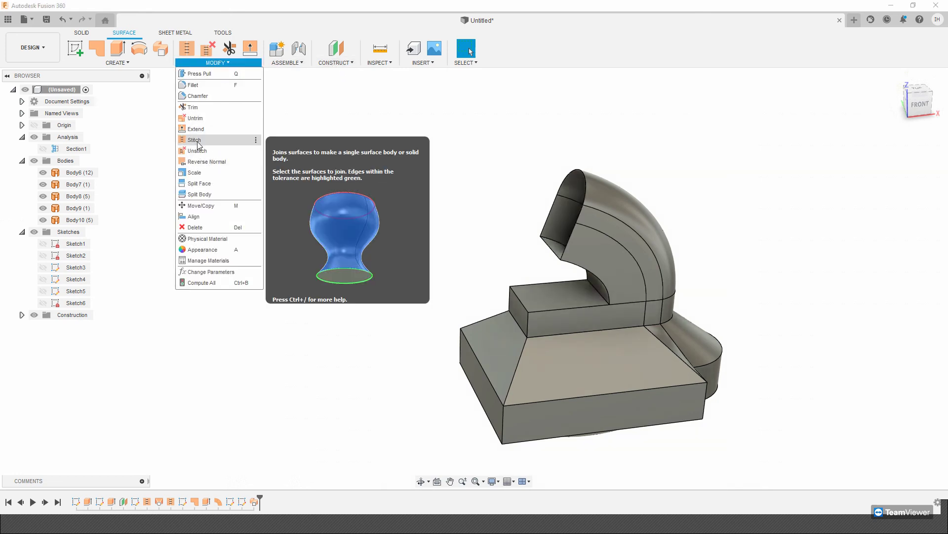
left_click(194, 140)
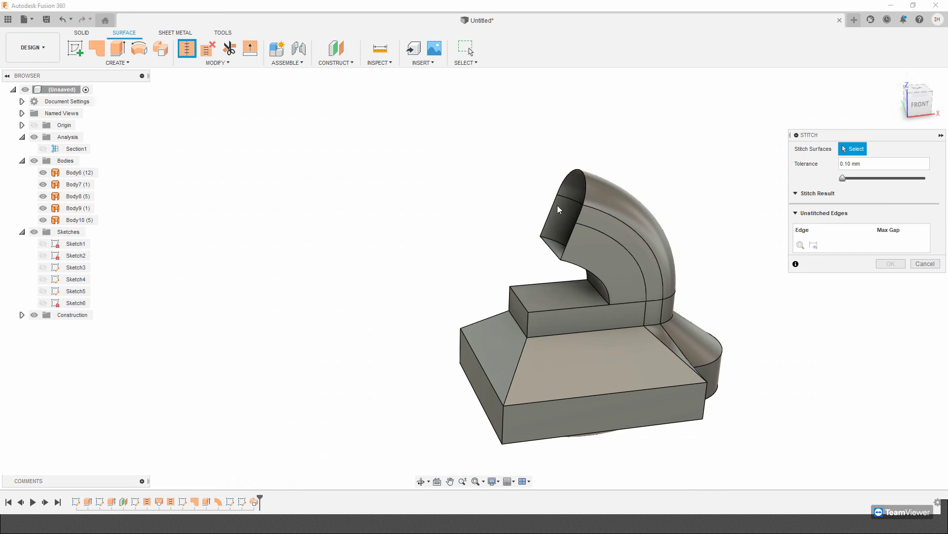
left_click(604, 222)
left_click(567, 293)
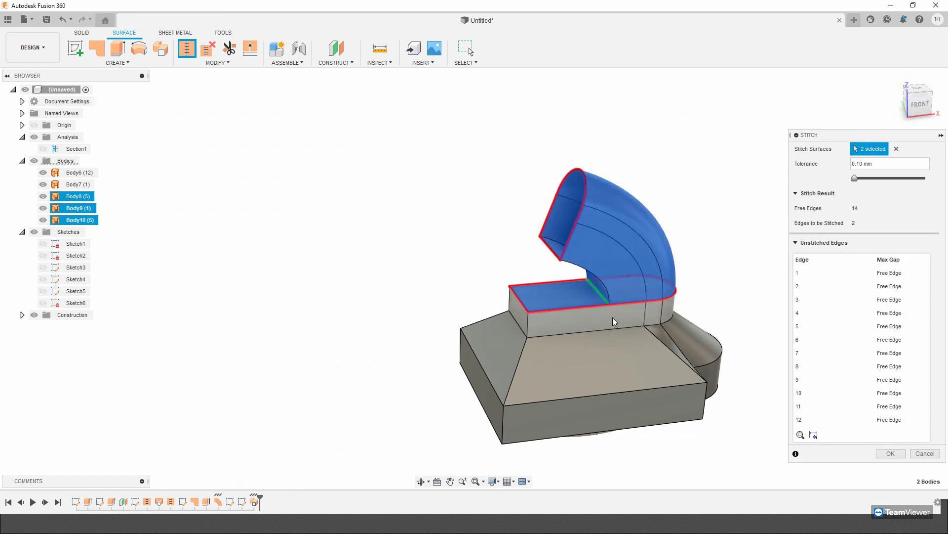
left_click(612, 319)
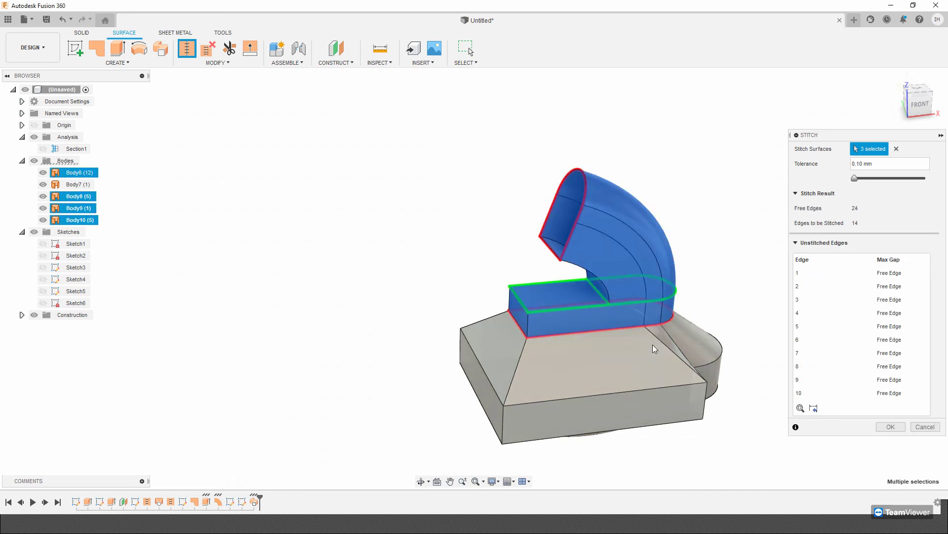
left_click(597, 352)
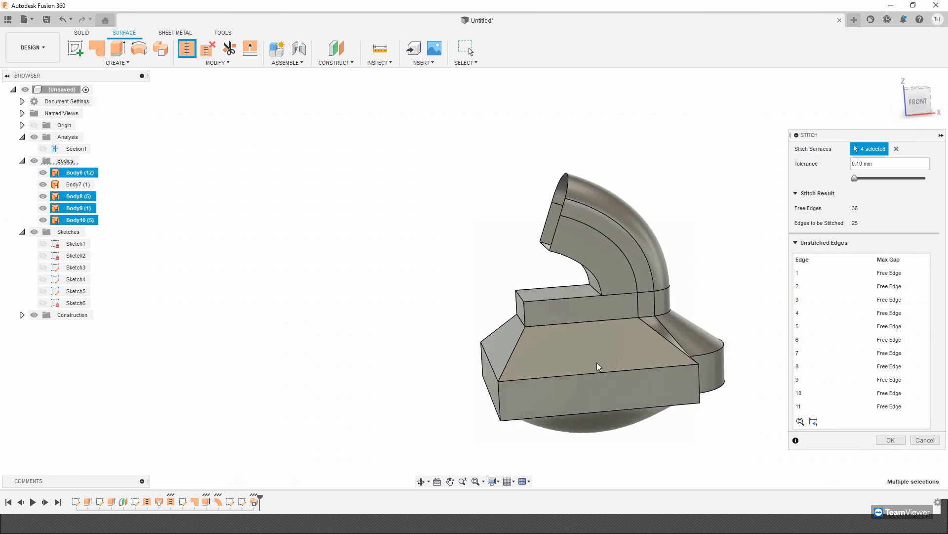
left_click(885, 441)
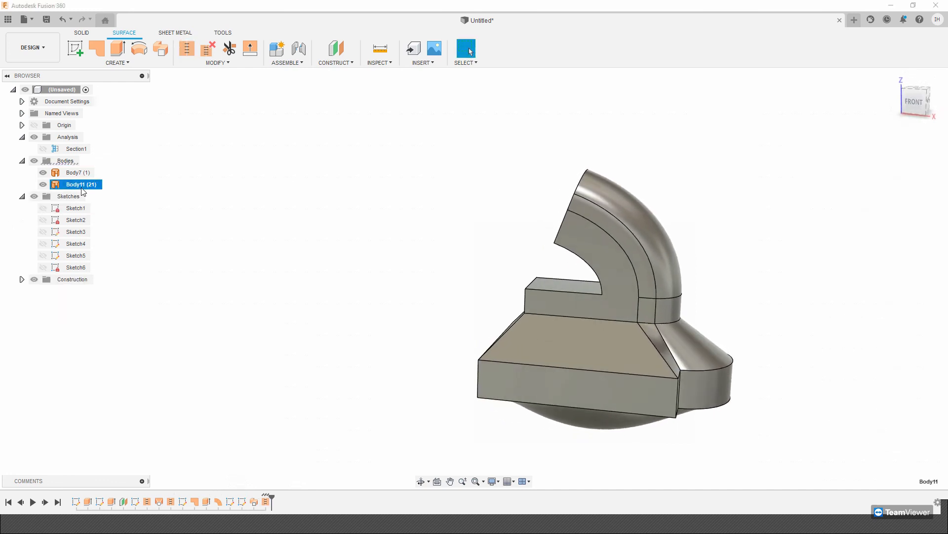
left_click(58, 177)
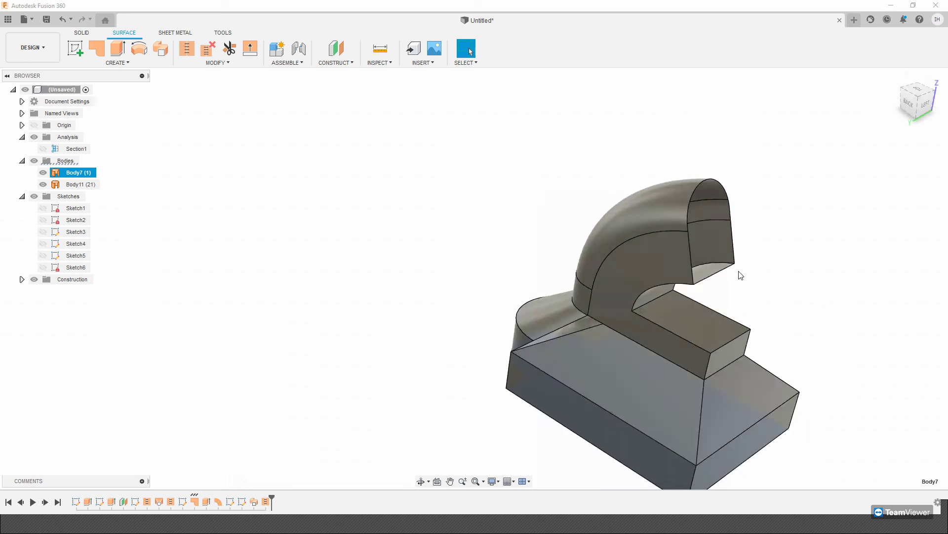
left_click(208, 64)
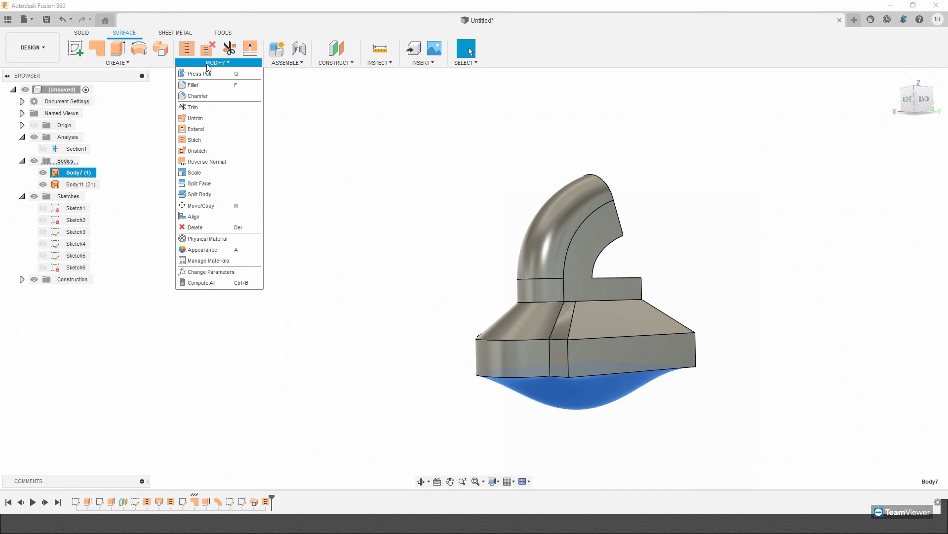
left_click(368, 159)
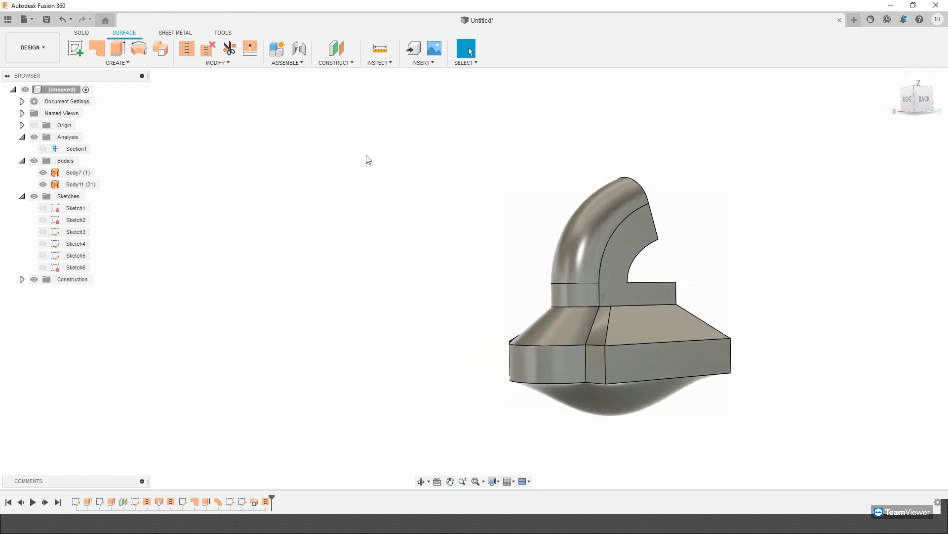
Create a new sketch on the XZ origin plane
left_click(74, 49)
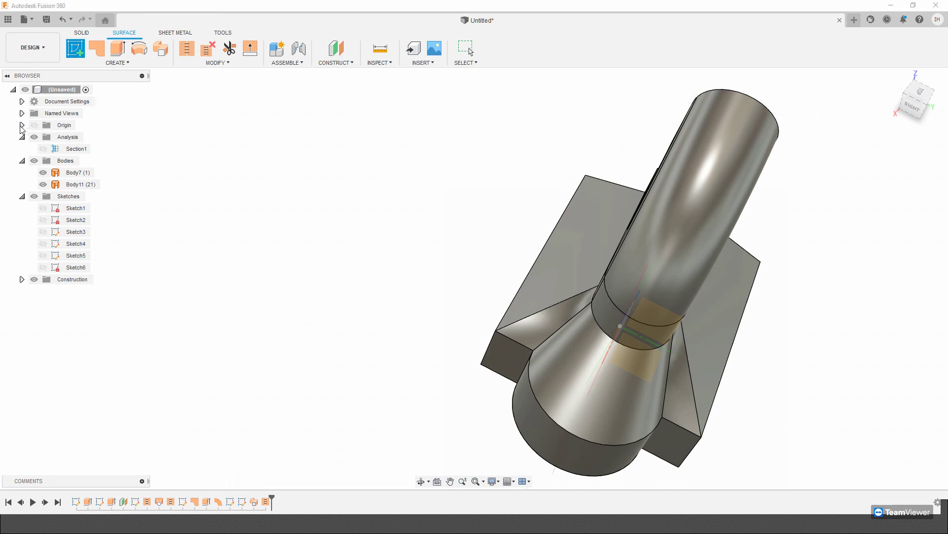
left_click(22, 126)
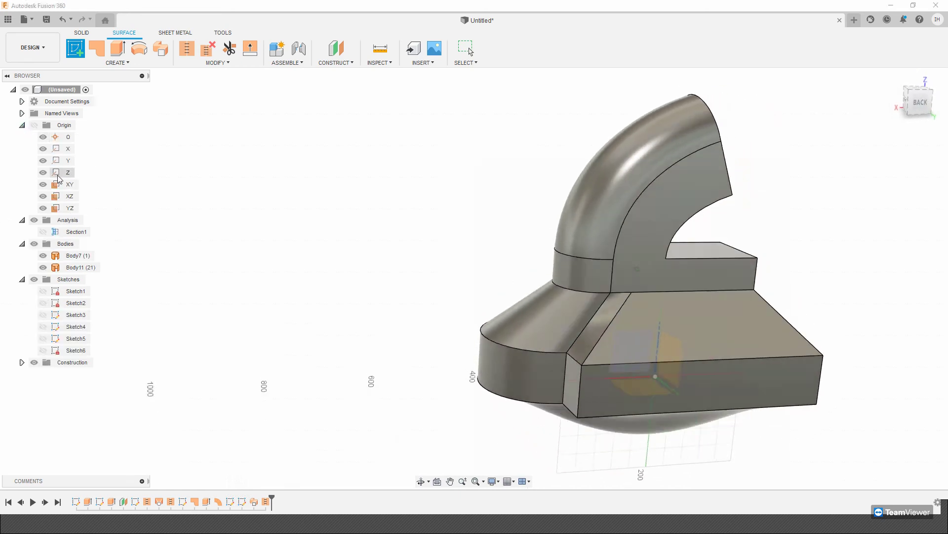
left_click(68, 196)
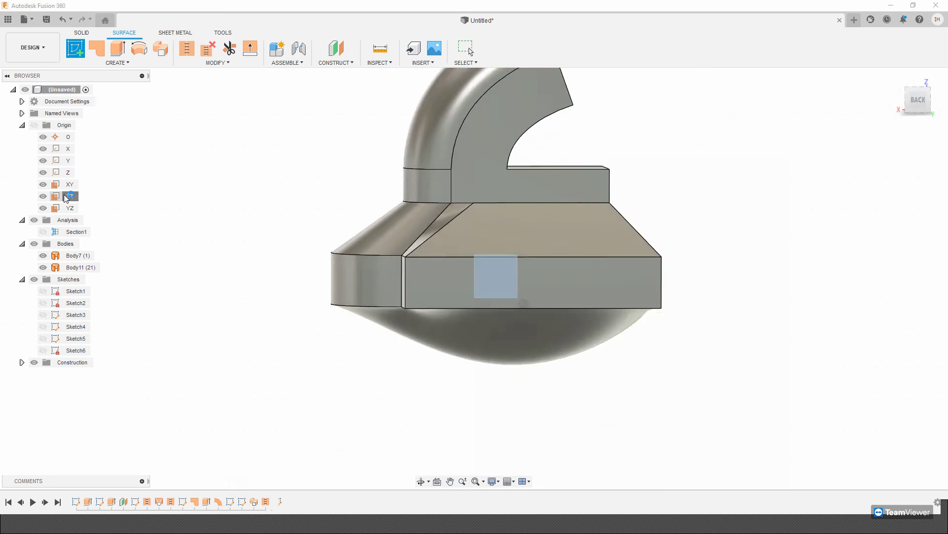
middle_click_drag(345, 220, 377, 298)
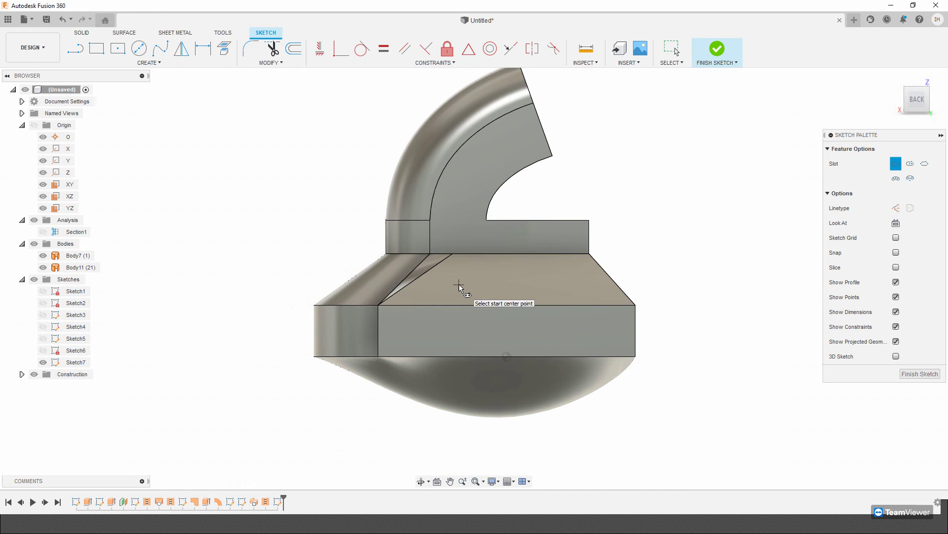
Draw a horizontal center-to-center slot over the sloped side, 200 mm between centers and 50 mm wide, and finish the sketch
left_click(463, 281)
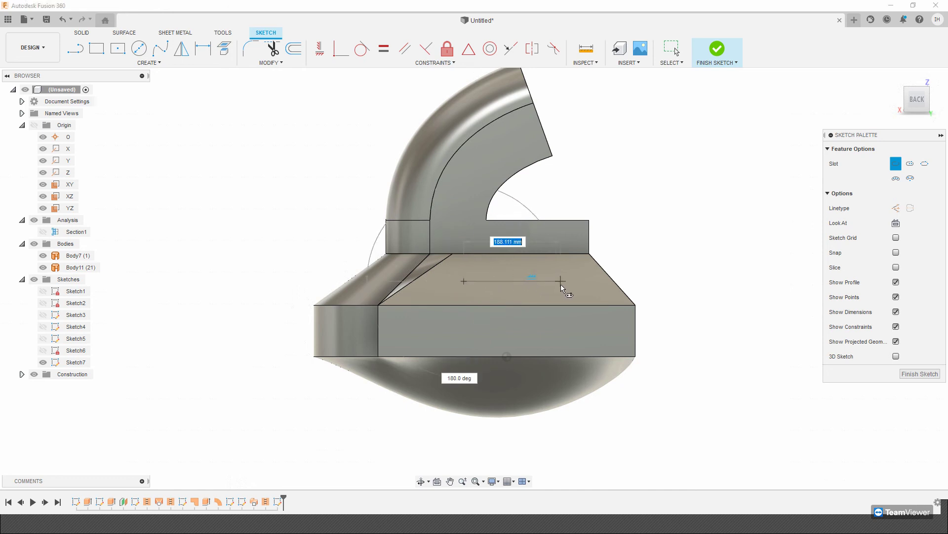
type("200")
key("Tab")
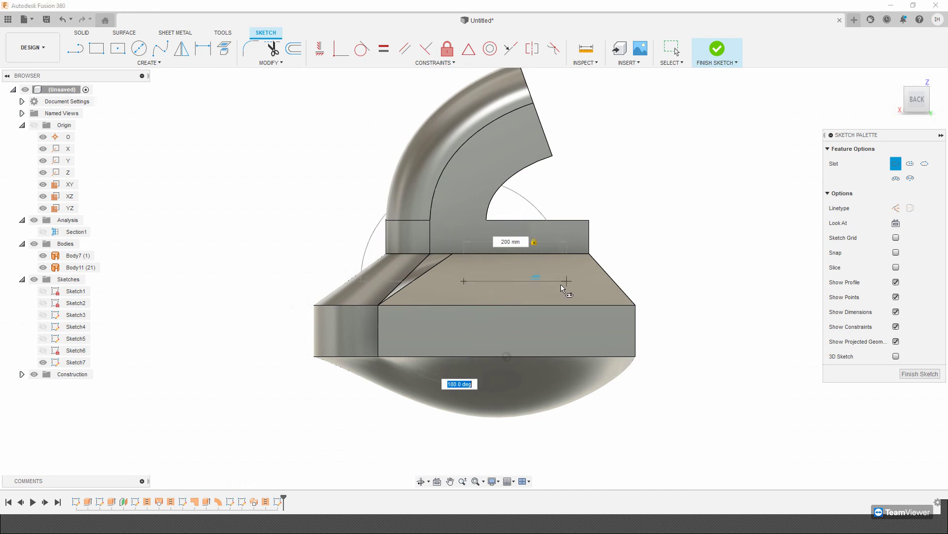
left_click(561, 288)
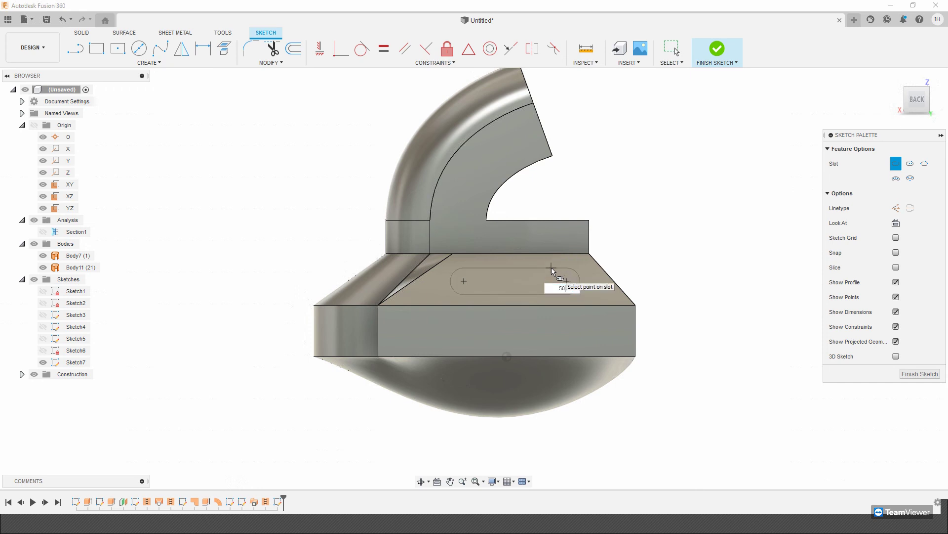
type("50")
key("Return")
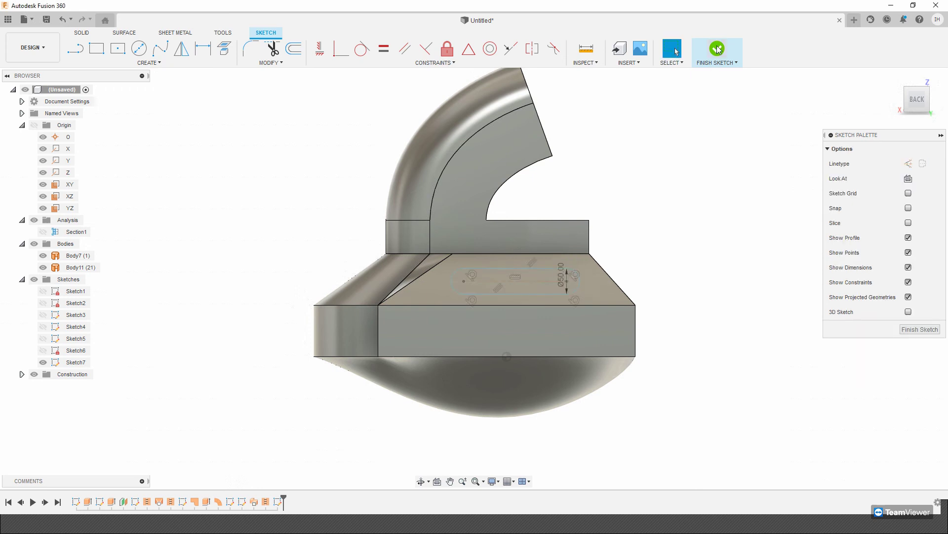
left_click(718, 49)
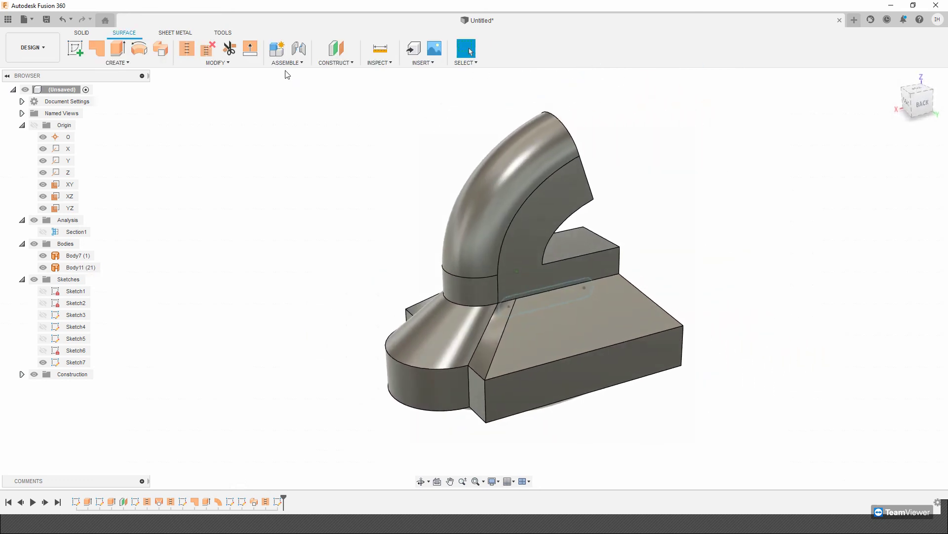
Trim the stitched body with the slot sketch, removing the slot-shaped areas from both opposite sloped sides
left_click(240, 64)
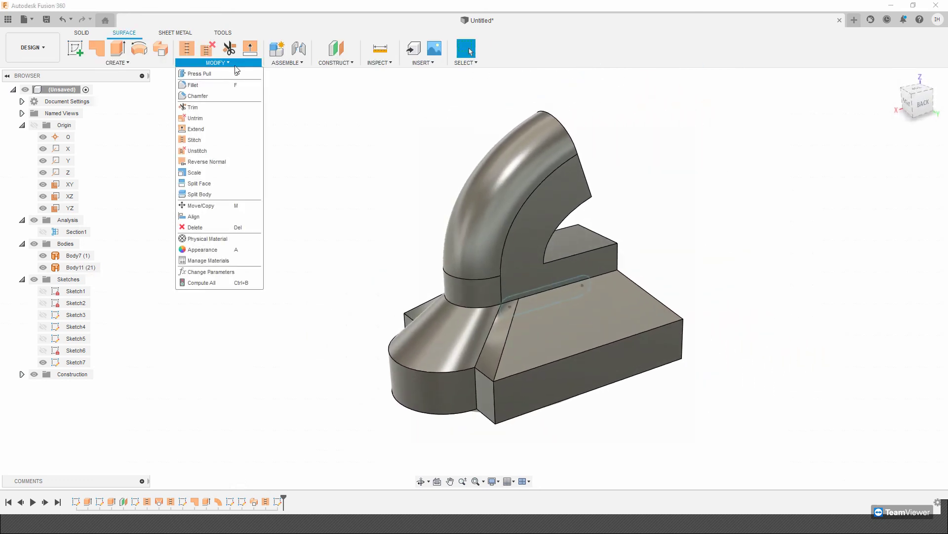
left_click(200, 107)
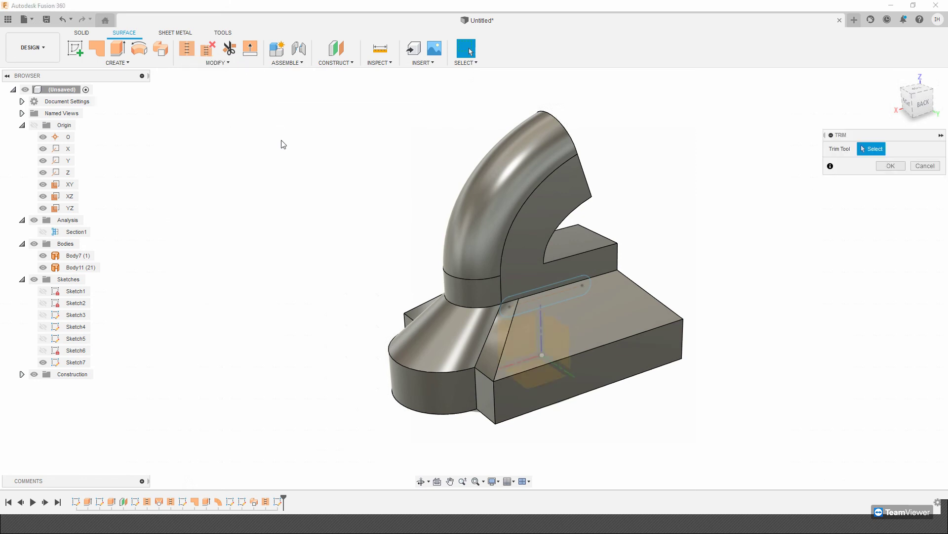
left_click(553, 289)
middle_click_drag(695, 402, 510, 345, "shift")
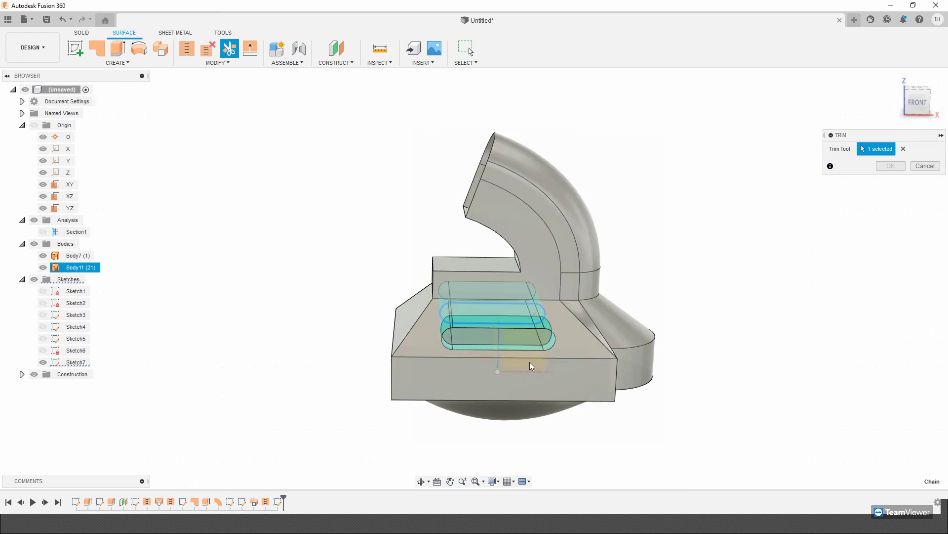
middle_click_drag(532, 368, 546, 345, "shift")
left_click(547, 345)
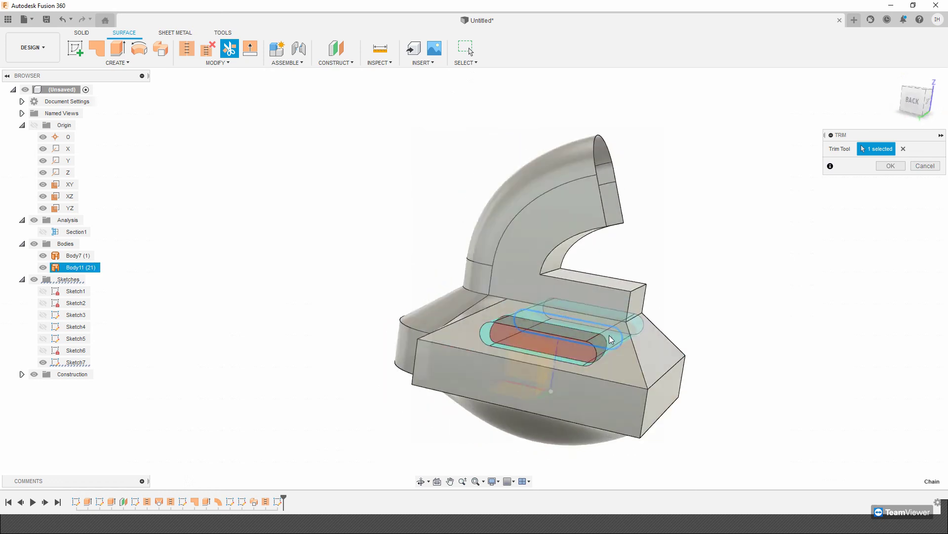
middle_click_drag(614, 339, 655, 330, "shift")
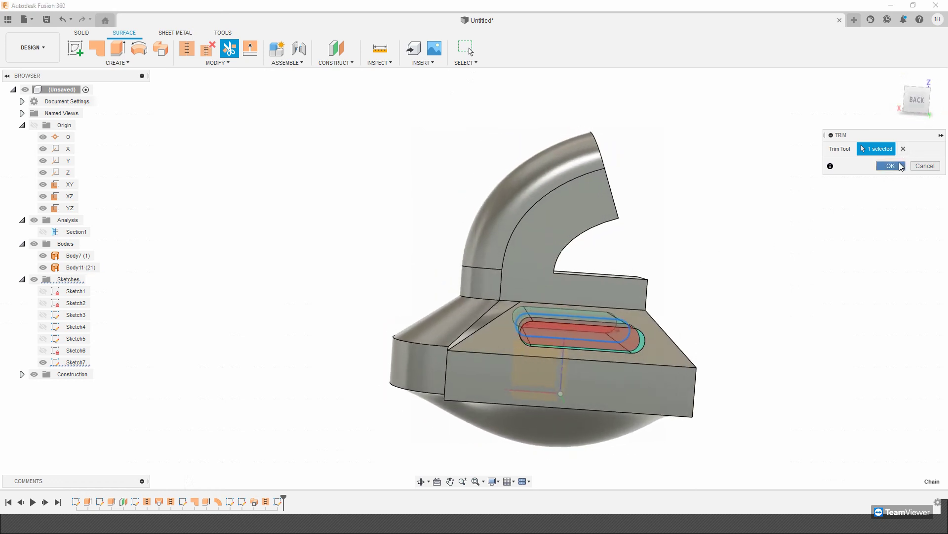
left_click(891, 165)
scroll(684, 275, "up", 5)
scroll(684, 275, "down", 5)
middle_click_drag(684, 274, 690, 281, "shift")
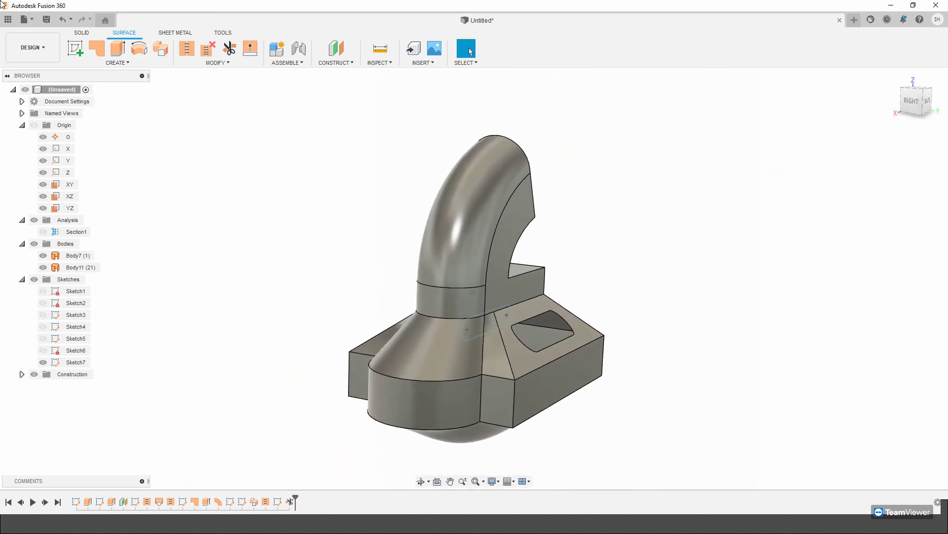
left_click(120, 49)
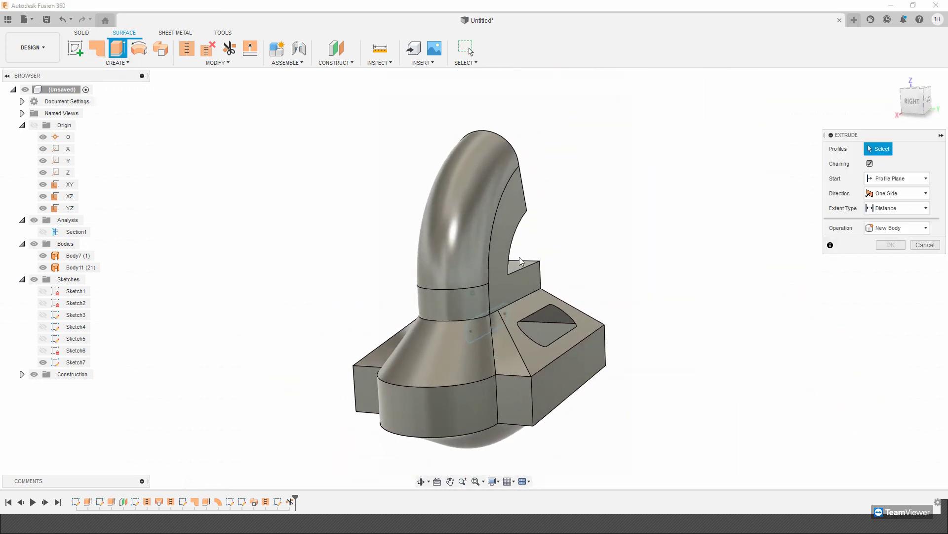
left_click(539, 318)
key("Return")
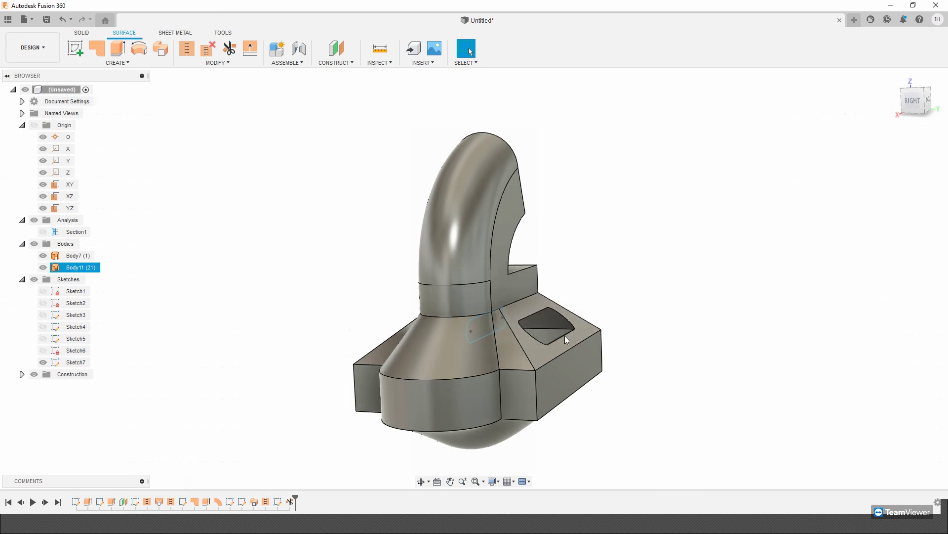
Create a ruled surface from the chained edge of one slot opening, using the Direction type along the Y axis with a 200 mm distance
middle_click_drag(529, 319, 538, 318, "shift")
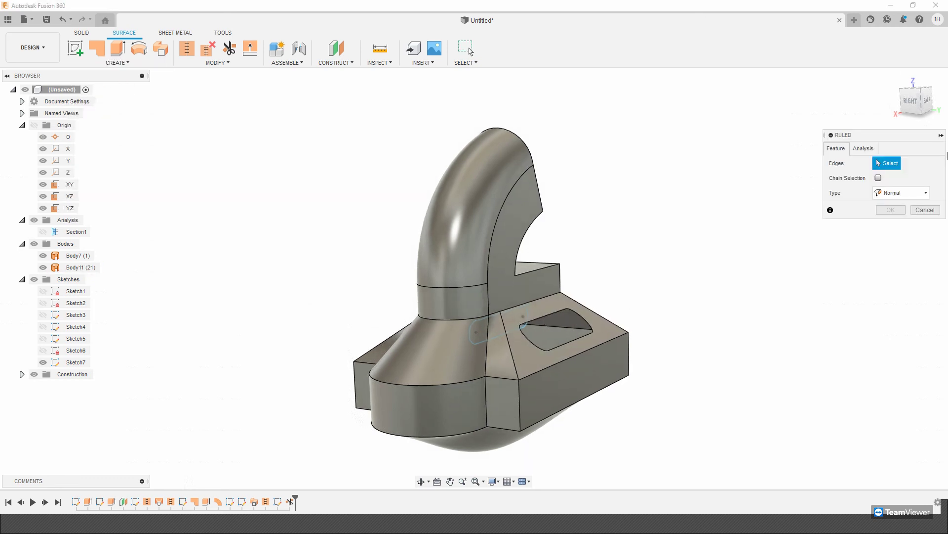
left_click(879, 178)
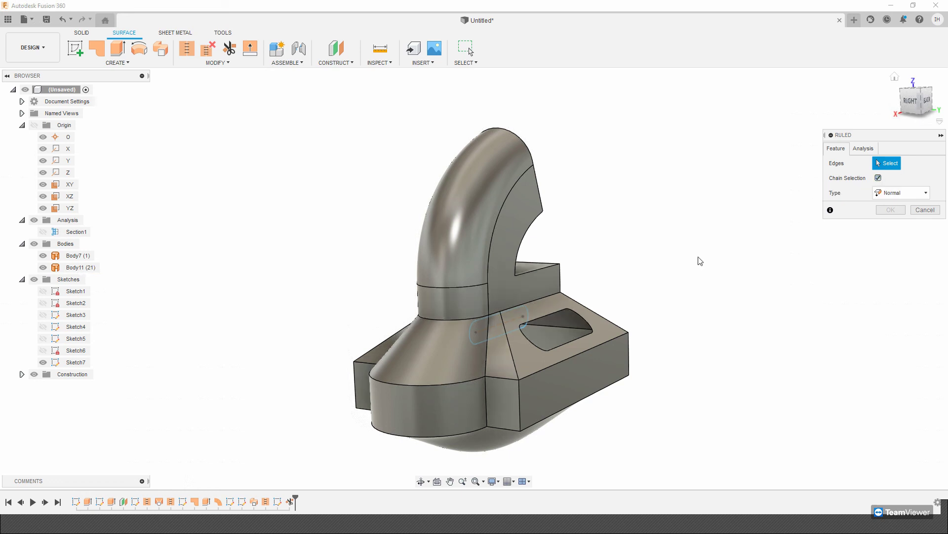
left_click(550, 317)
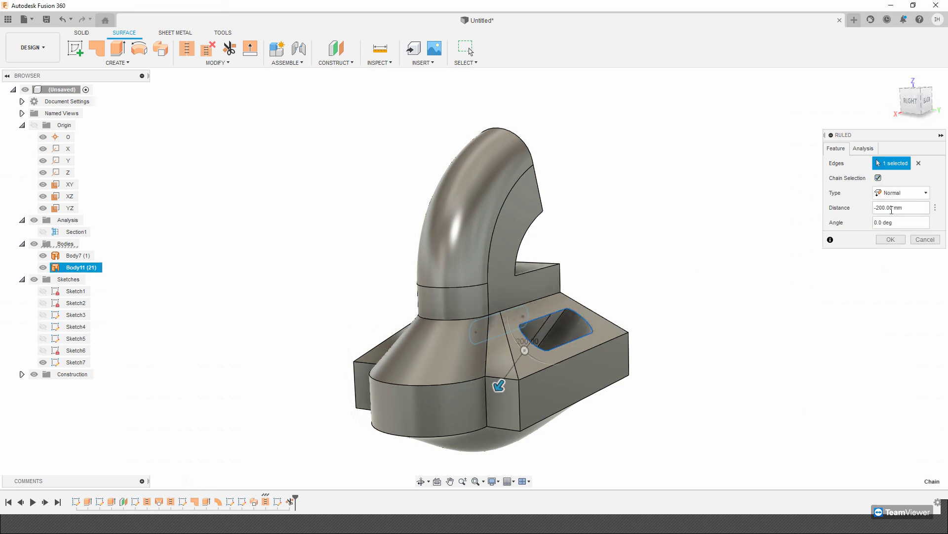
left_click(926, 193)
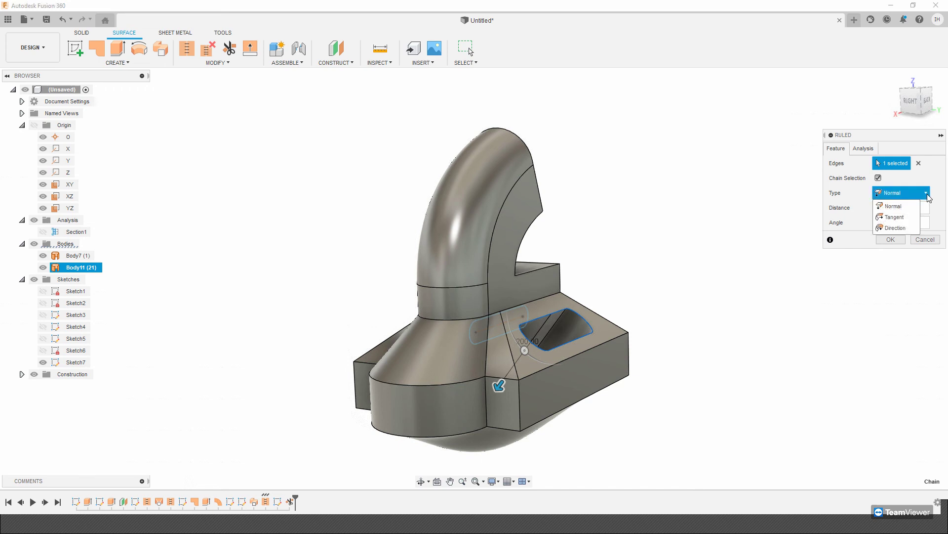
left_click(895, 228)
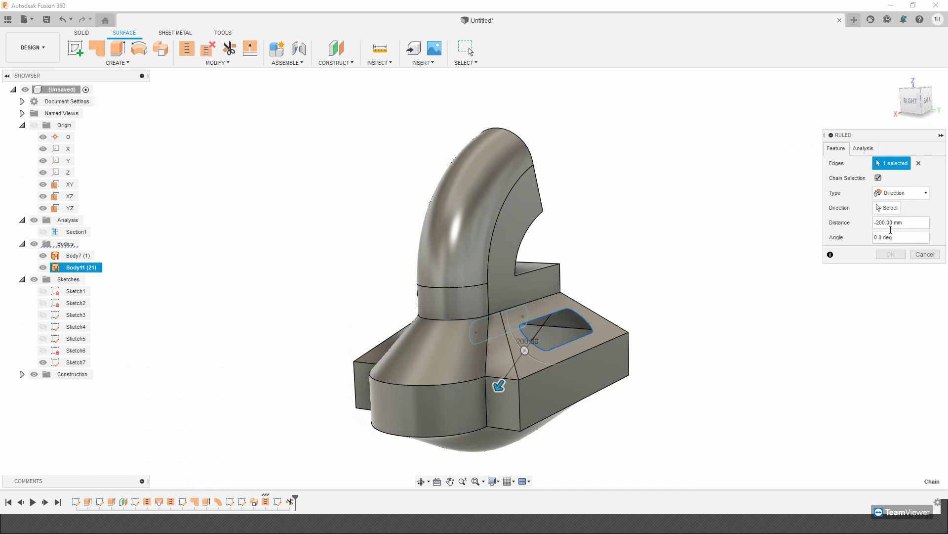
left_click(888, 211)
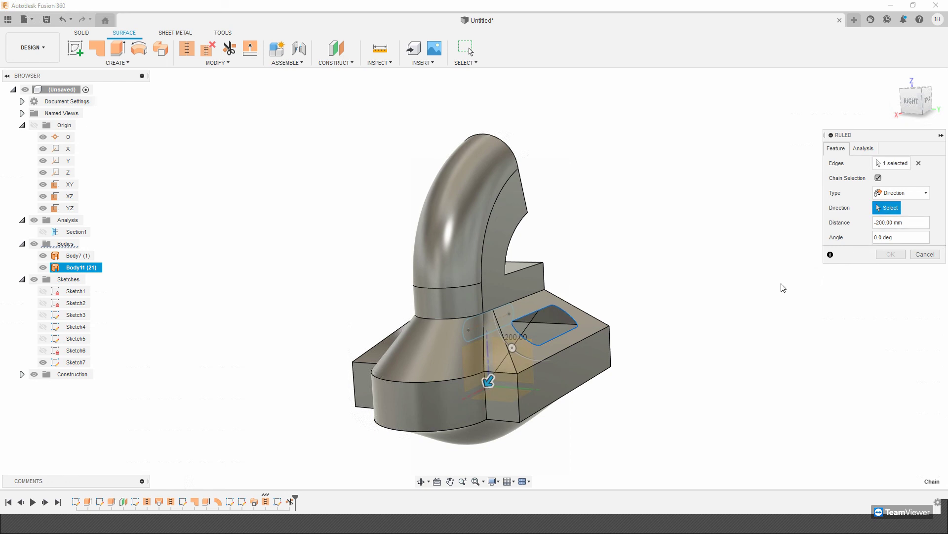
left_click(529, 387)
left_click_drag(544, 300, 648, 304)
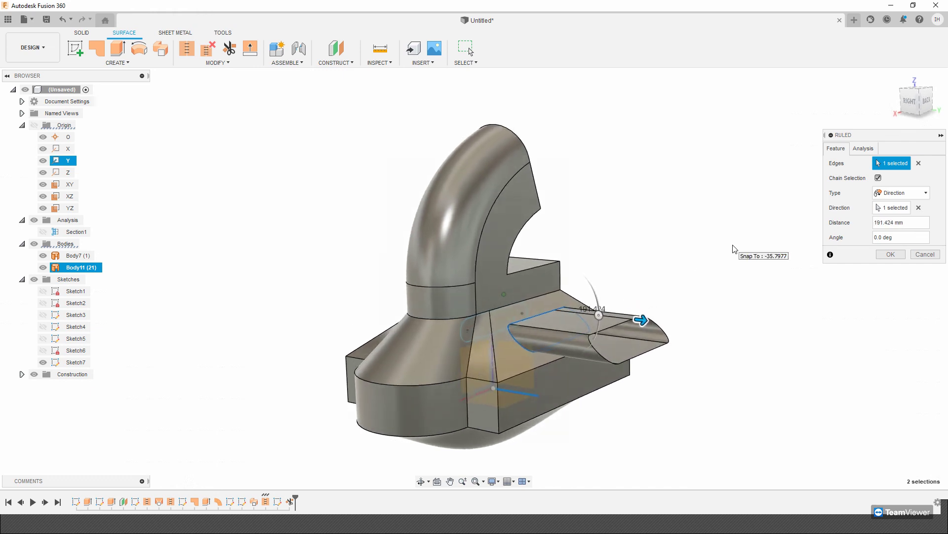
left_click(910, 221)
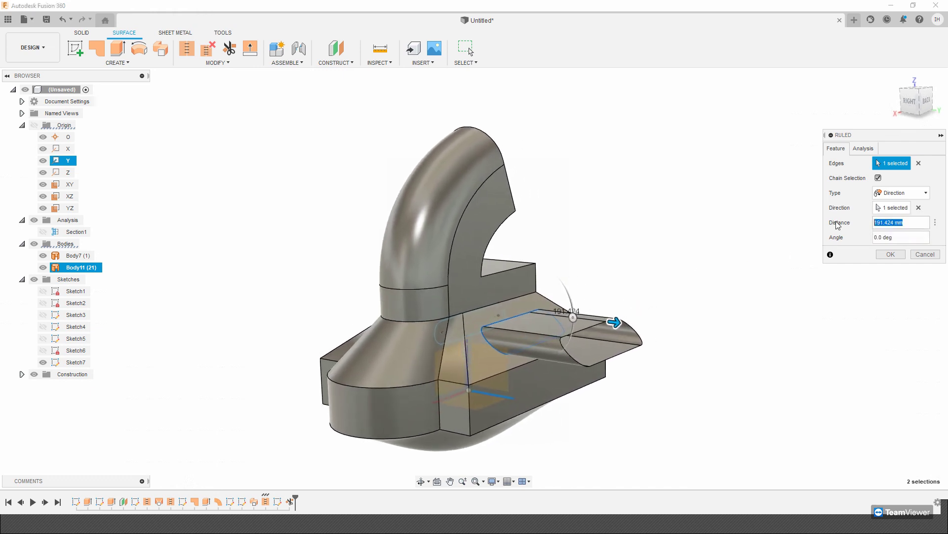
type("200")
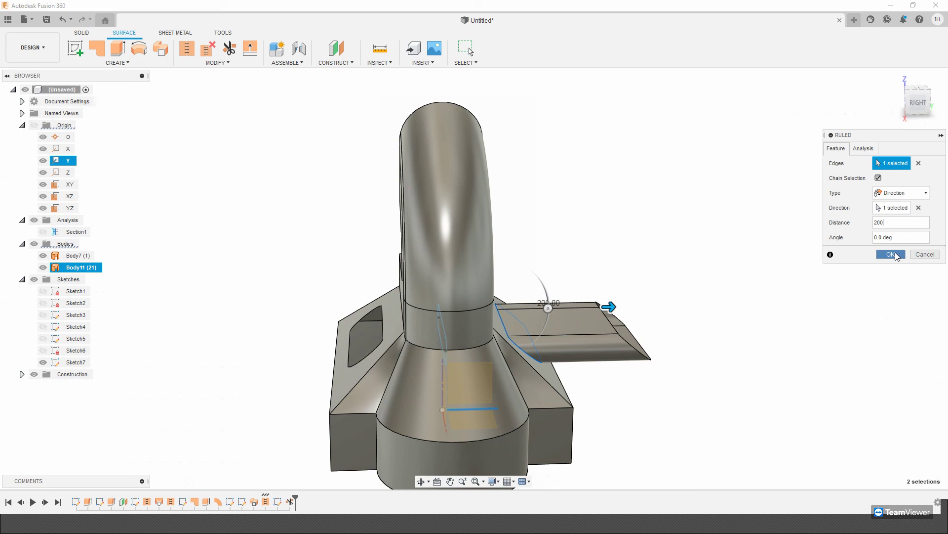
left_click(892, 255)
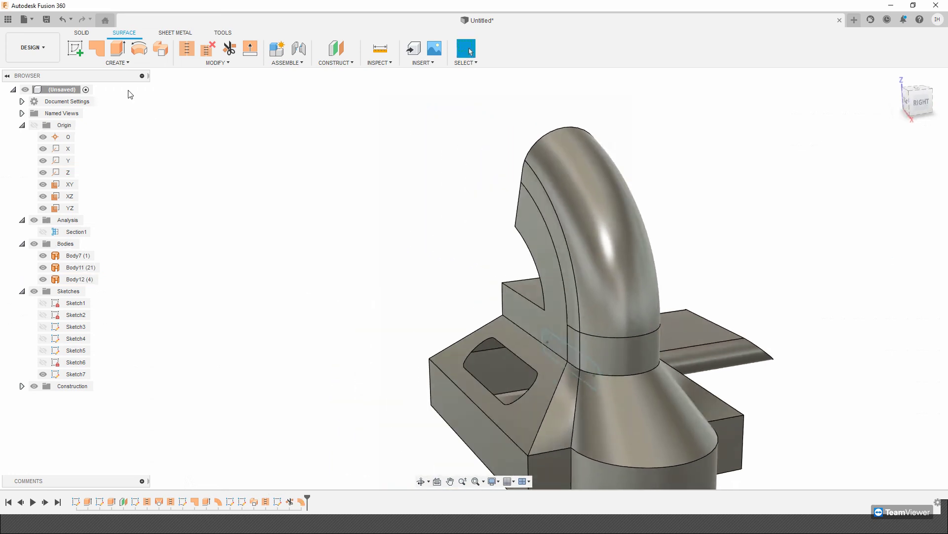
Create a second Direction-type ruled surface from the opposite slot opening's edge, extending outward along the Y axis by about -331 mm
left_click(126, 64)
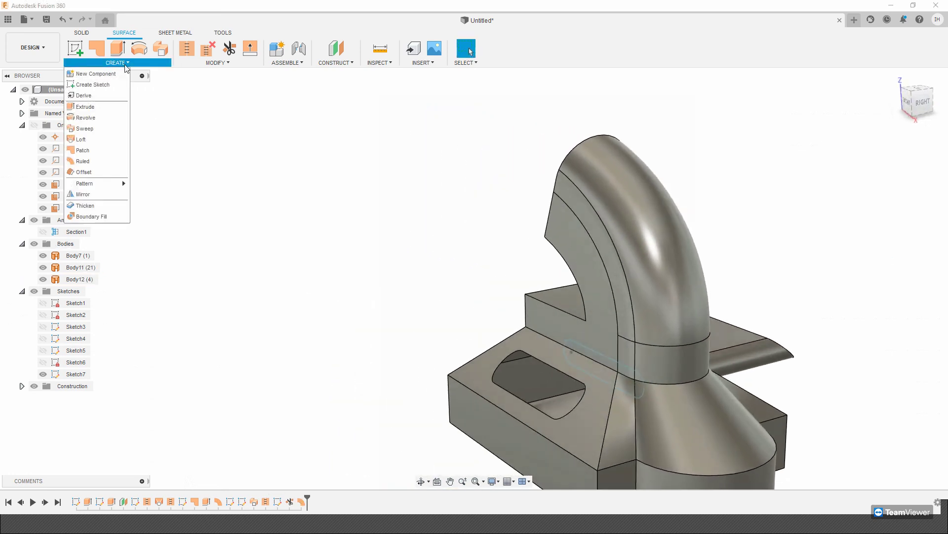
left_click(87, 162)
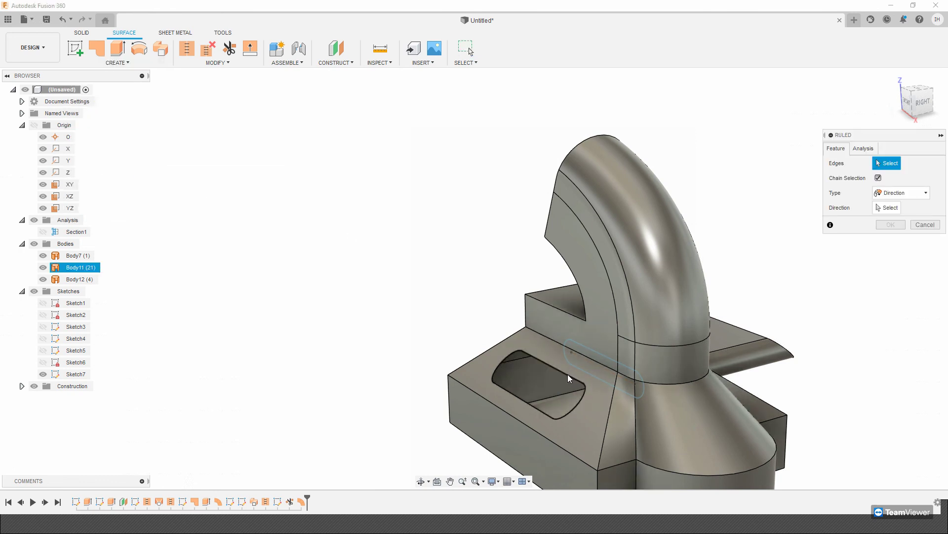
left_click(569, 379)
left_click(891, 208)
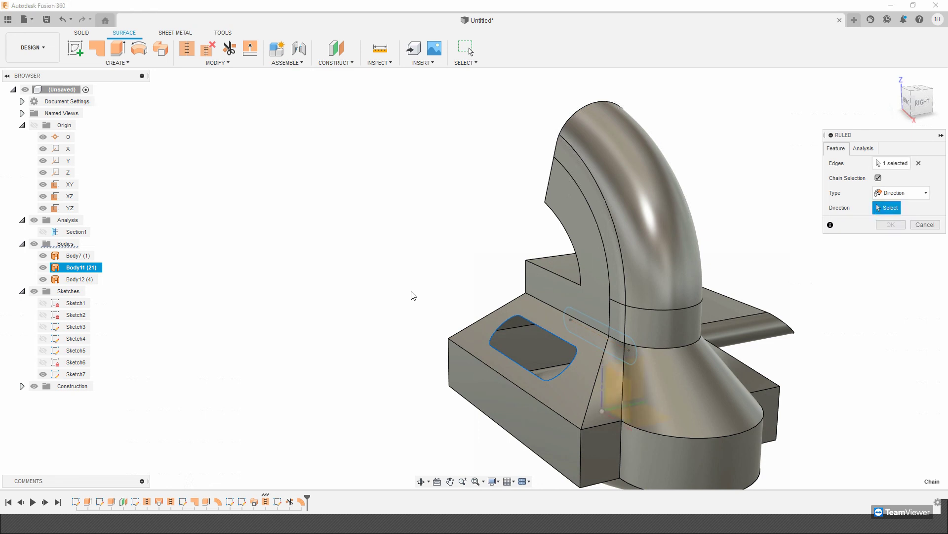
left_click(66, 161)
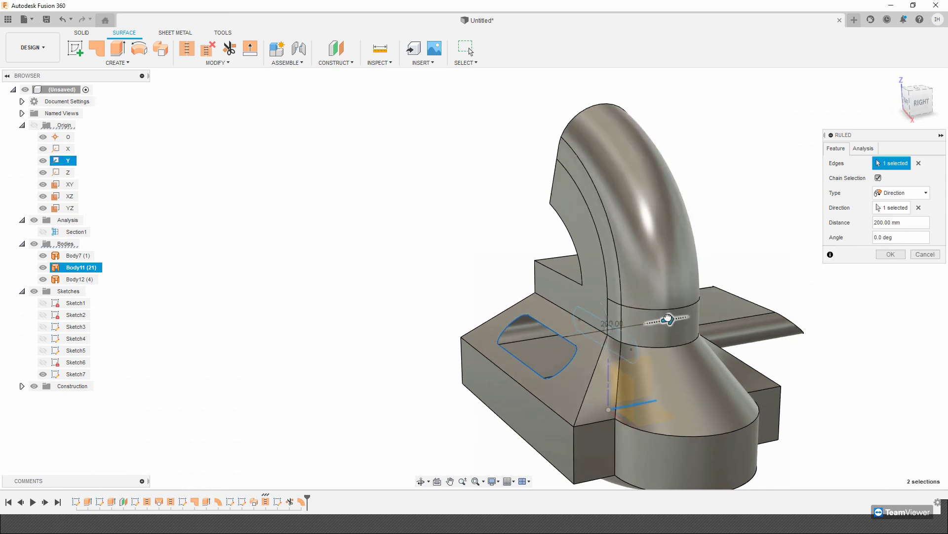
left_click_drag(668, 317, 400, 302)
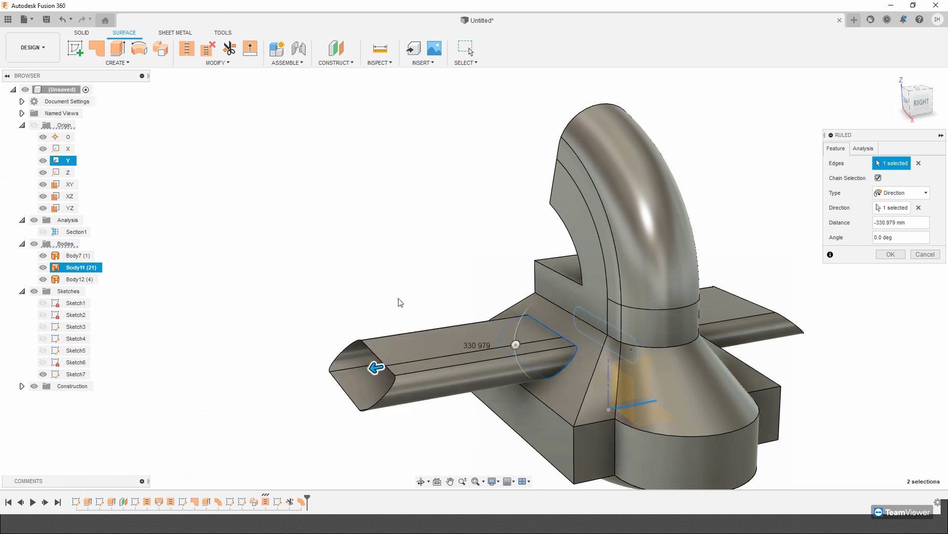
key("Return")
key("F6")
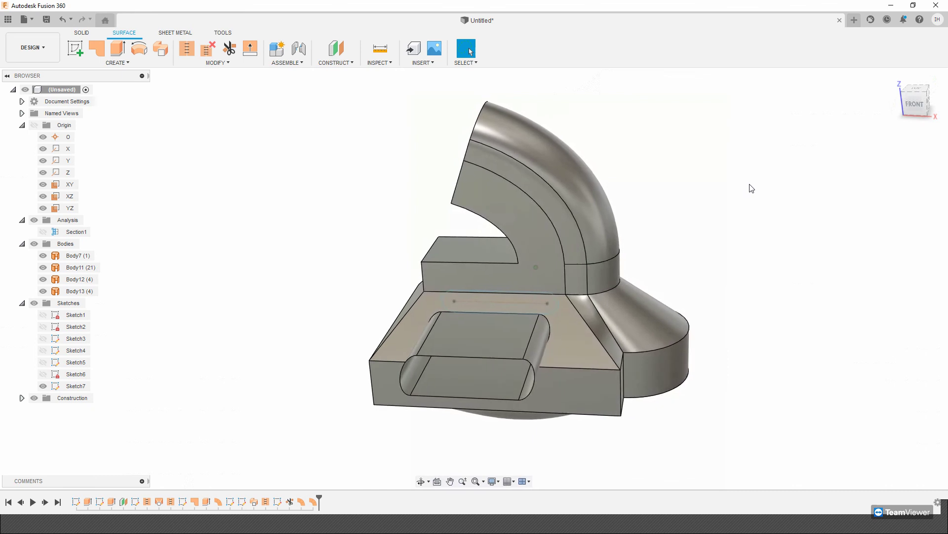
left_click(200, 64)
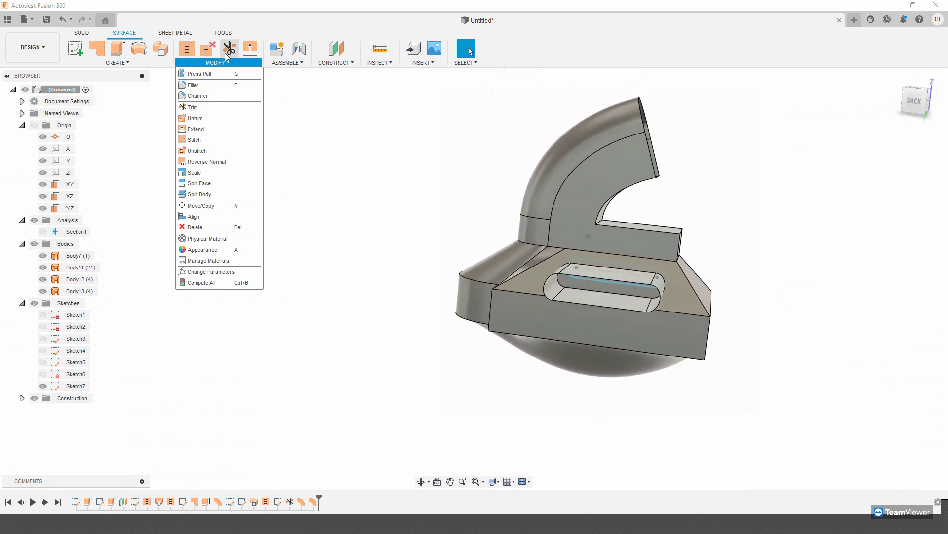
left_click(250, 49)
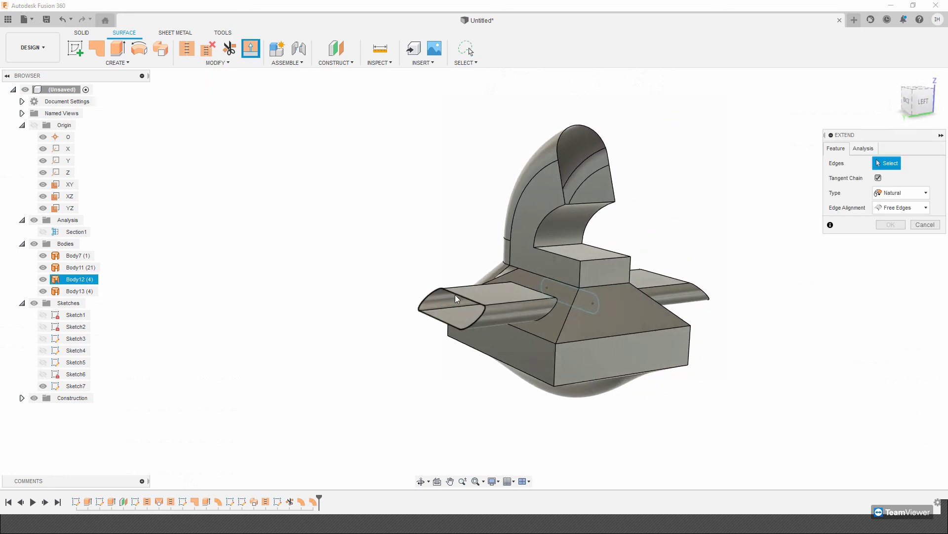
left_click(455, 294)
left_click_drag(437, 299, 409, 306)
left_click(924, 244)
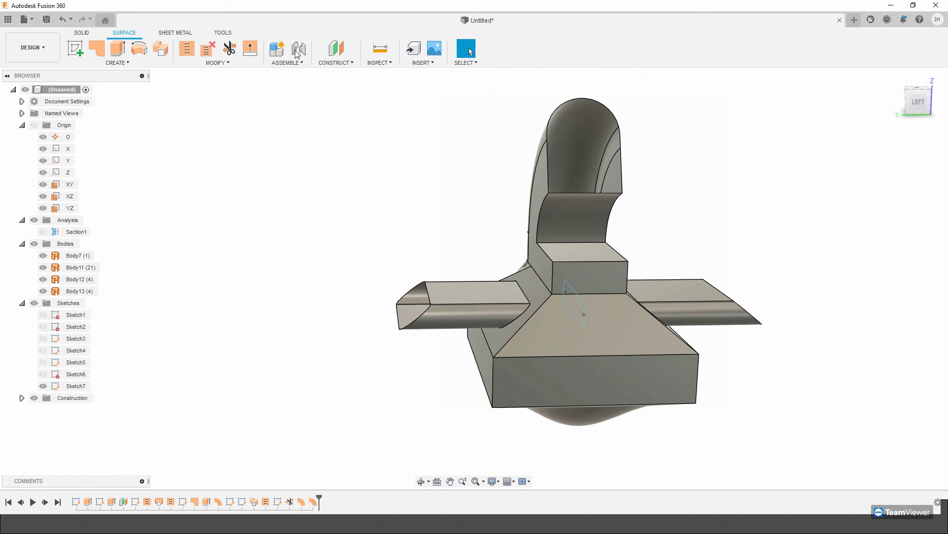
left_click(250, 54)
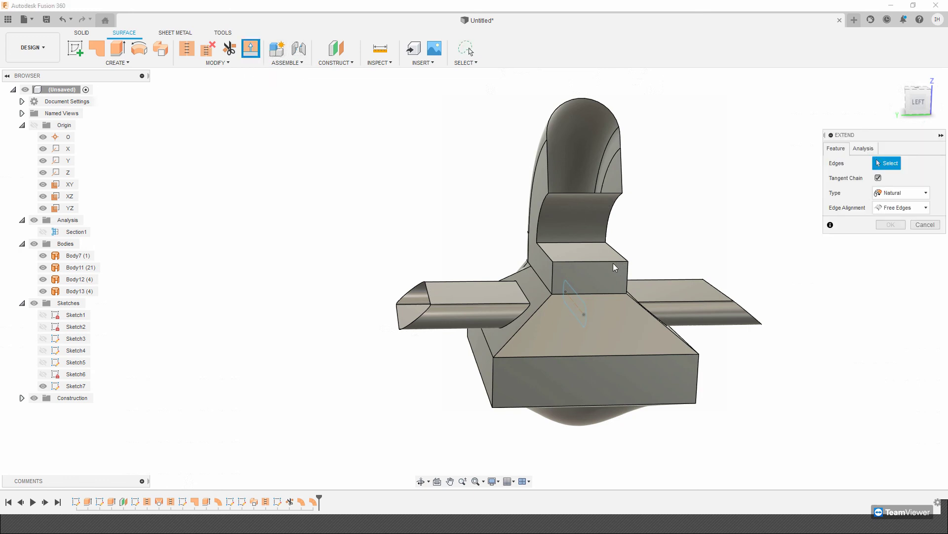
middle_click_drag(574, 262, 609, 200, "shift")
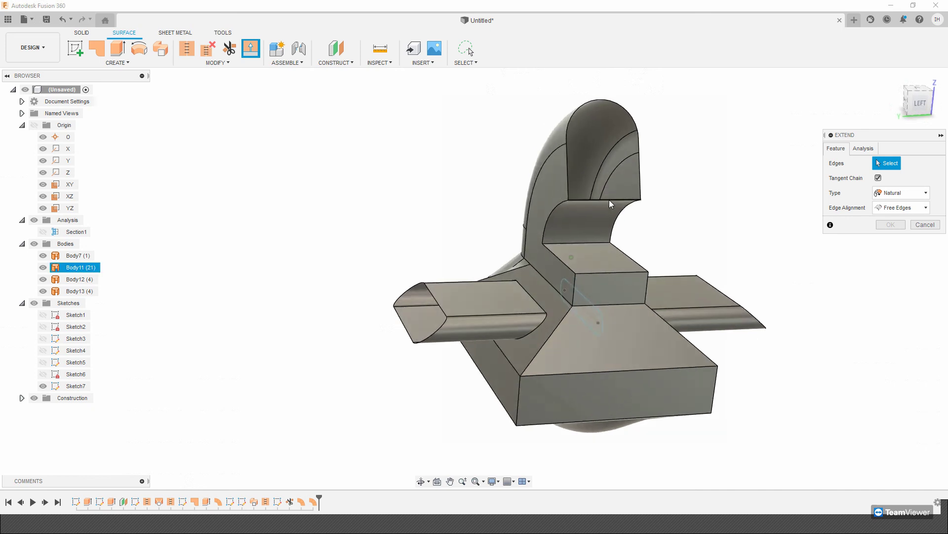
left_click(608, 201)
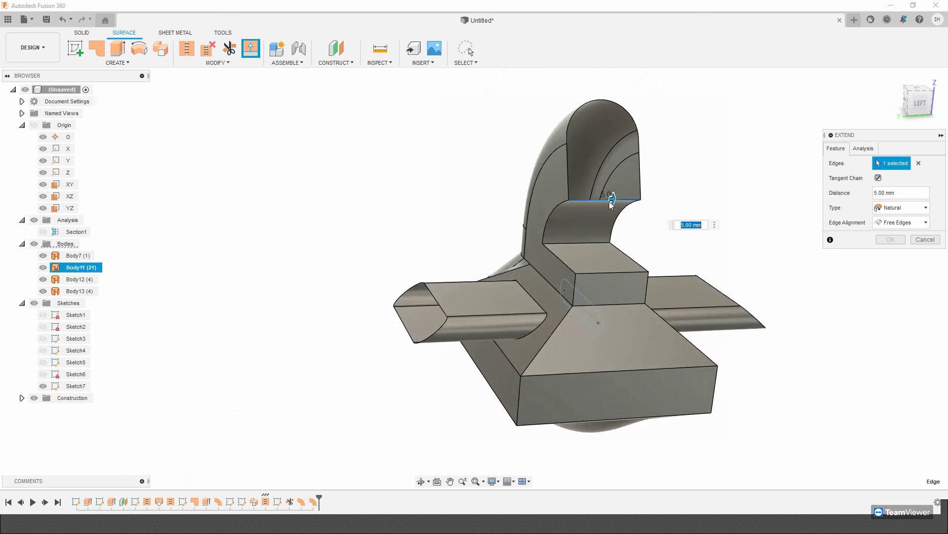
middle_click_drag(613, 198, 582, 209, "shift")
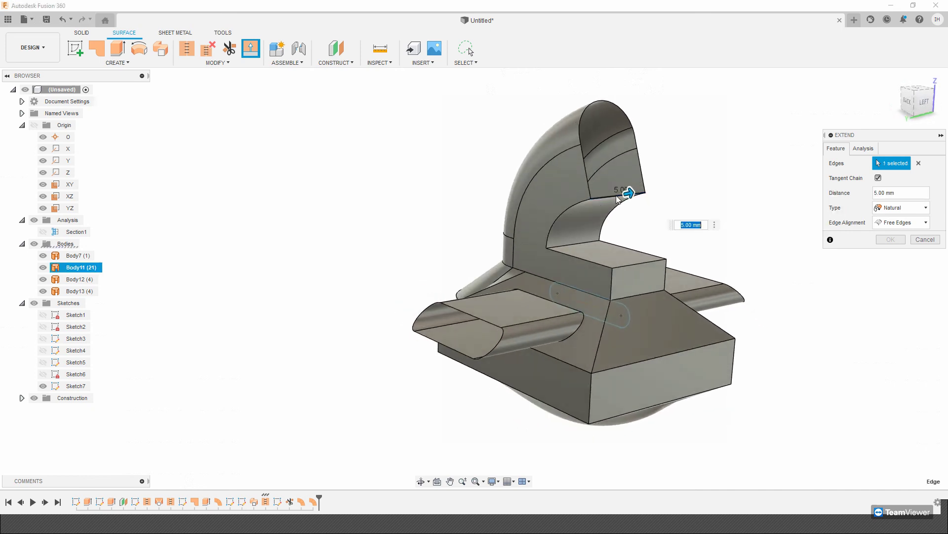
left_click_drag(627, 192, 685, 185)
left_click(923, 239)
Stitch the four surface bodies, including the two ruled side ducts, into one body with a 0.10 mm tolerance
middle_click_drag(832, 239, 731, 217, "shift")
scroll(396, 129, "up", 2)
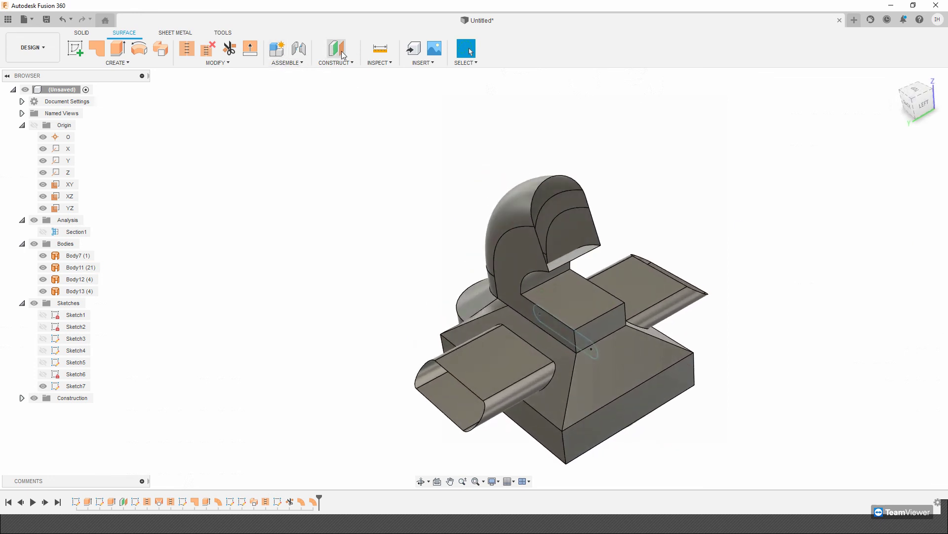
middle_click_drag(588, 267, 634, 206, "shift")
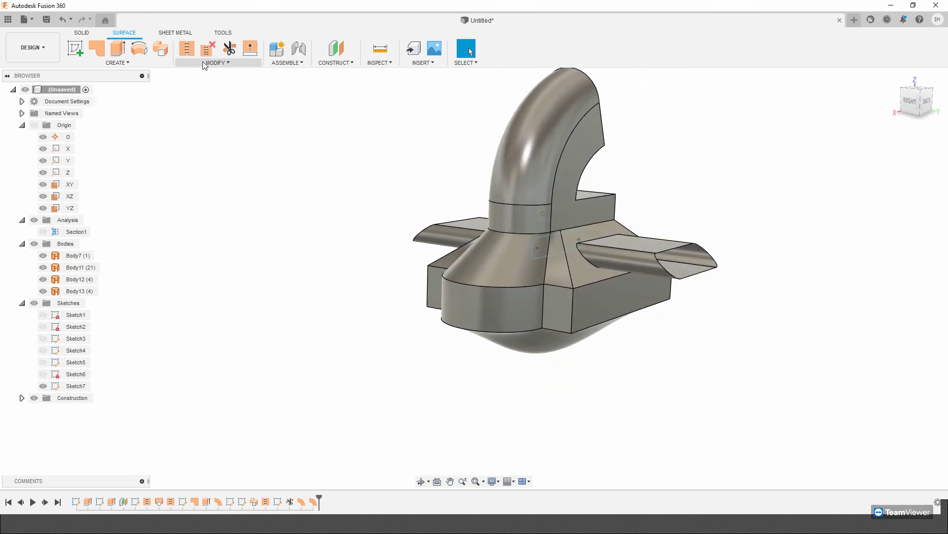
middle_click_drag(702, 251, 504, 299, "shift")
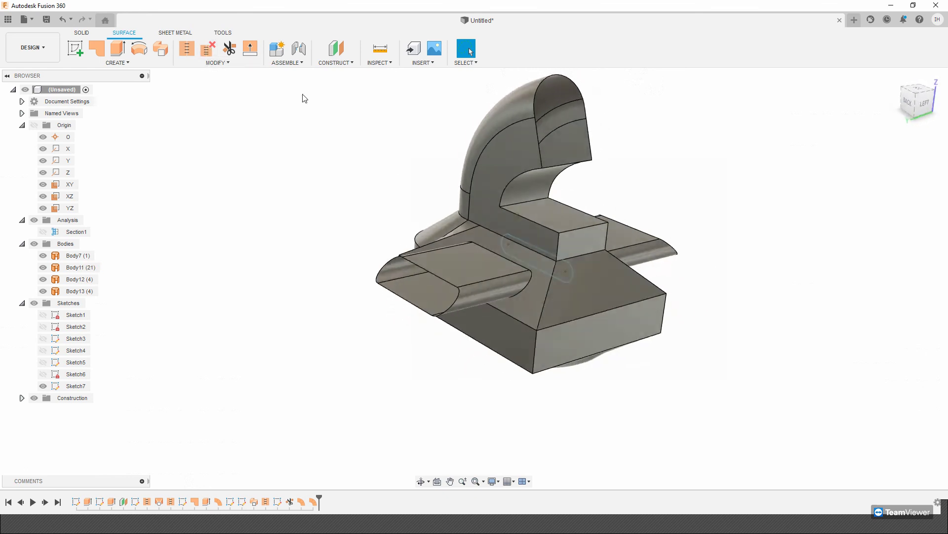
middle_click_drag(305, 98, 215, 69, "shift")
left_click(215, 63)
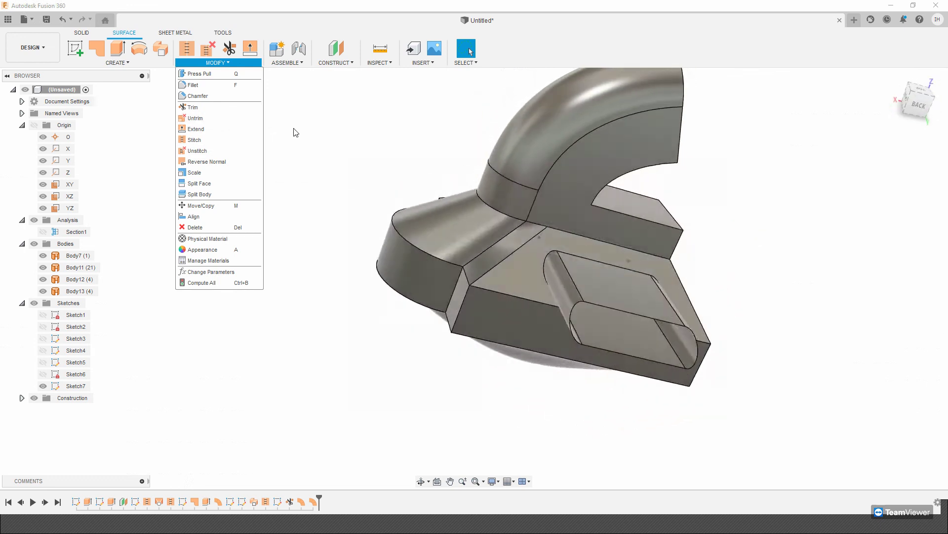
left_click(65, 256)
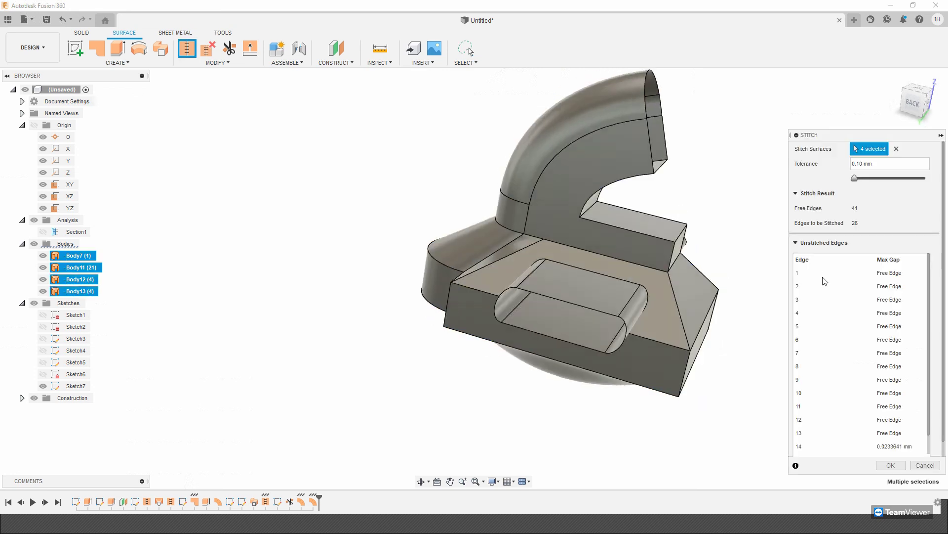
left_click(887, 467)
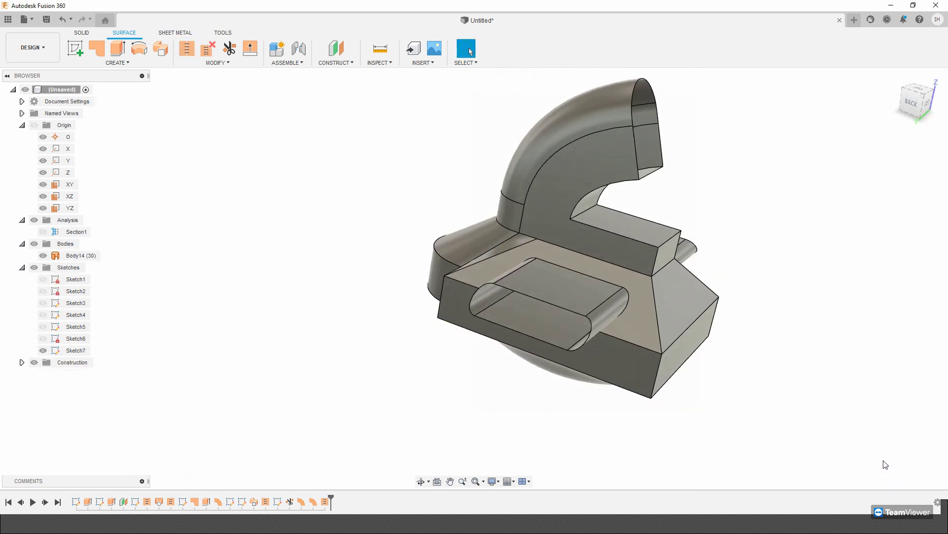
Try to thicken the whole stitched body by 3 mm on one side as a new body
left_click(97, 256)
left_click(128, 63)
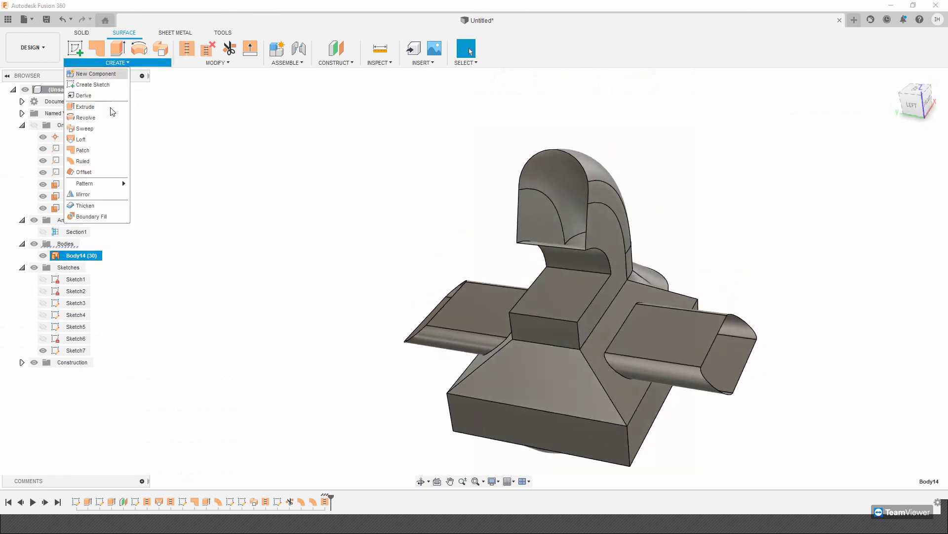
left_click(97, 205)
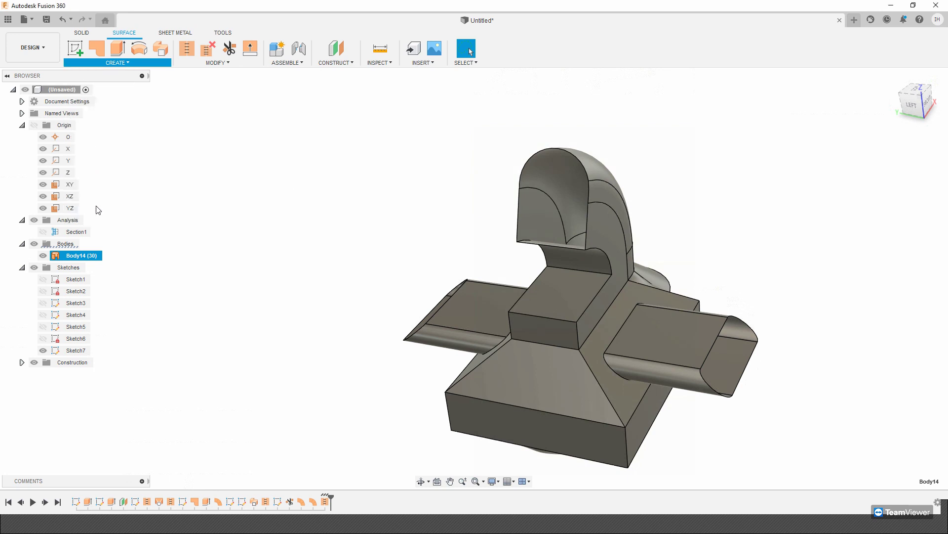
left_click(573, 277)
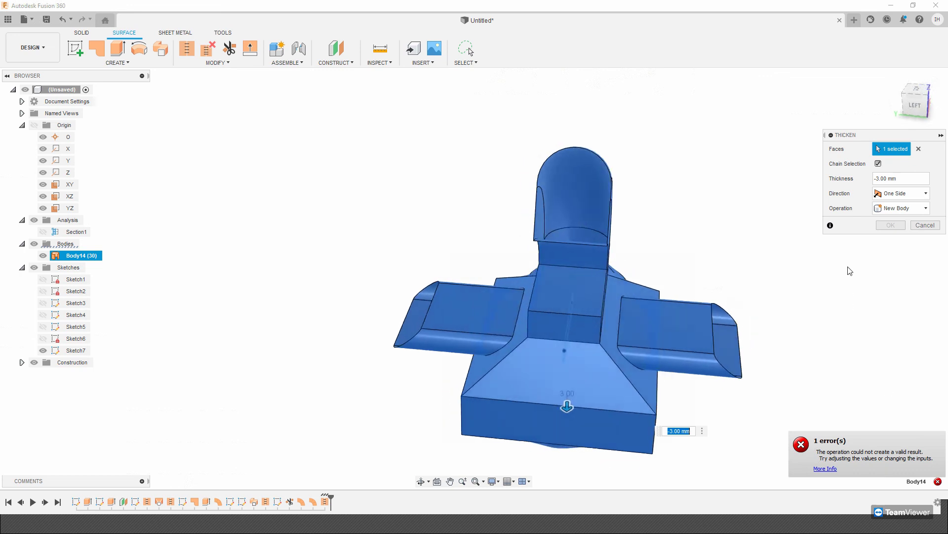
left_click(912, 178)
double_click(883, 178)
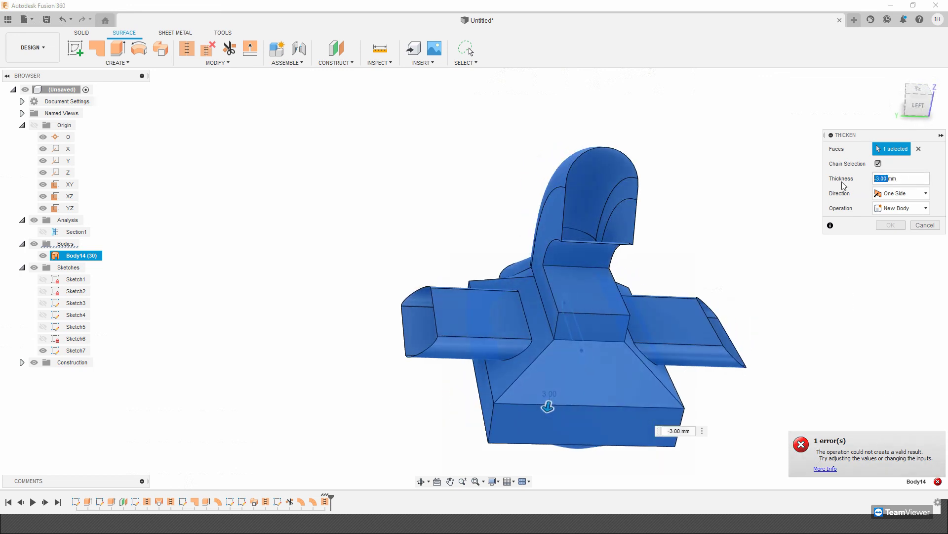
type("3")
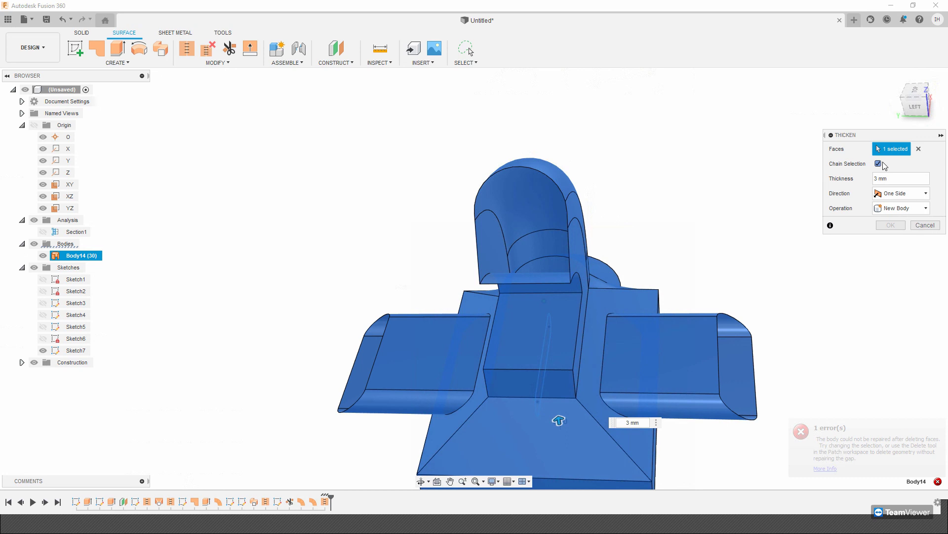
Try the one-sided 3 mm thicken on the whole body with chain selection turned off, and clear the face selection
left_click(879, 163)
left_click(919, 148)
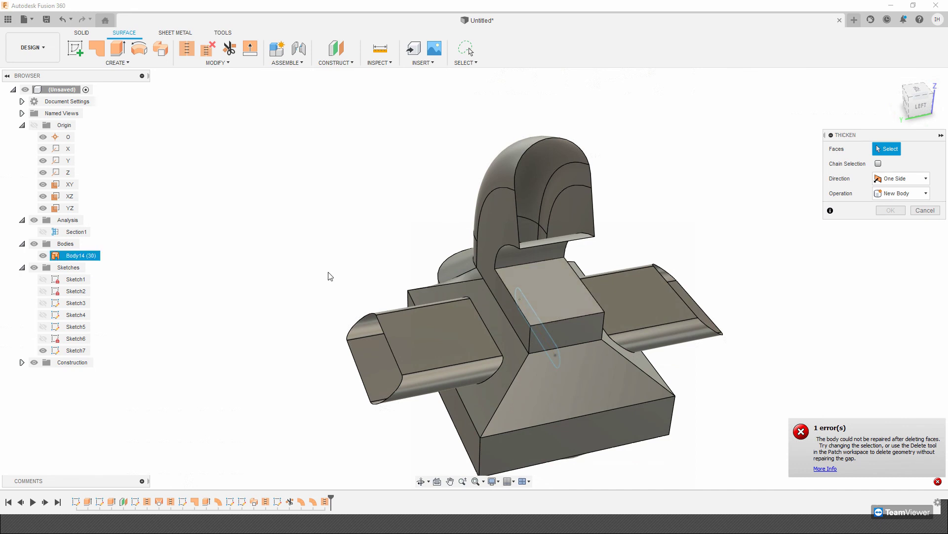
left_click(66, 258)
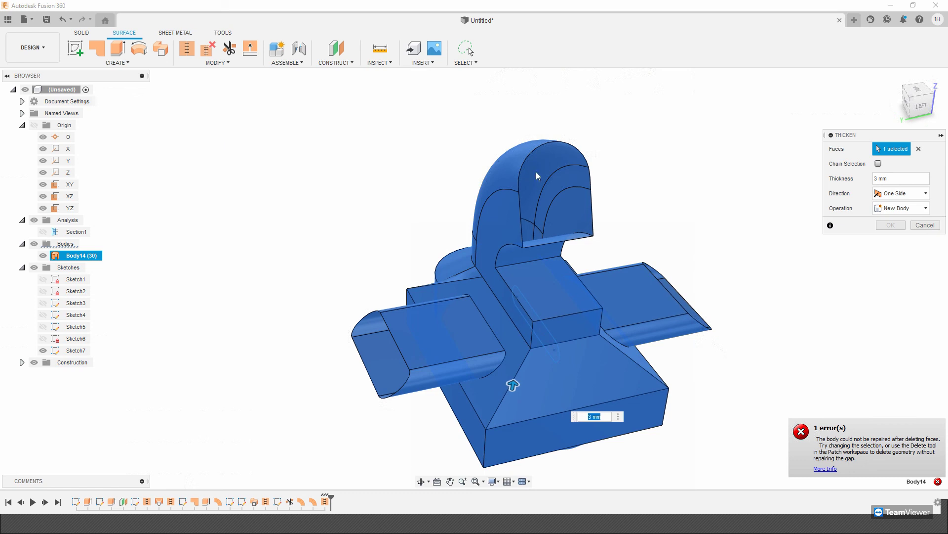
left_click(919, 149)
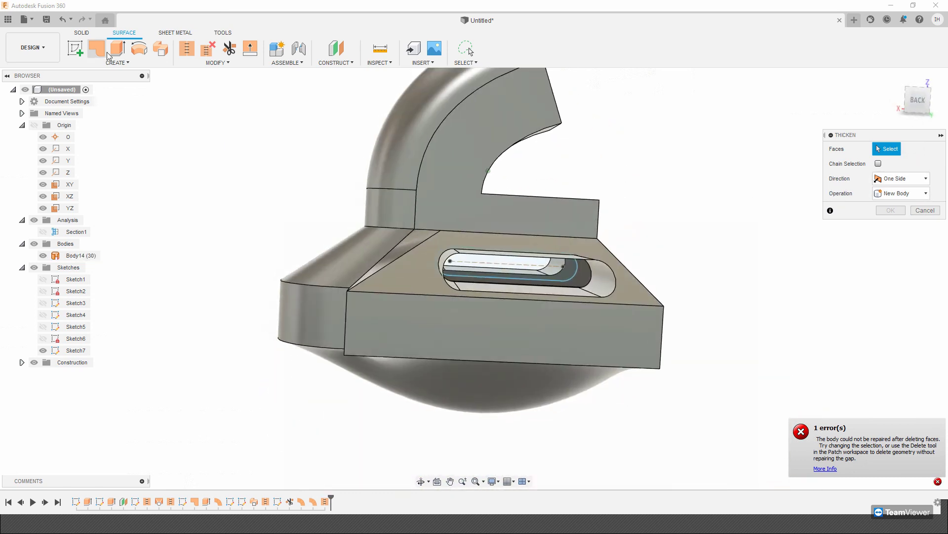
Restart Thicken on one side duct's chained faces at -3 mm, try the Symmetric direction, and clear the face selection
left_click(114, 63)
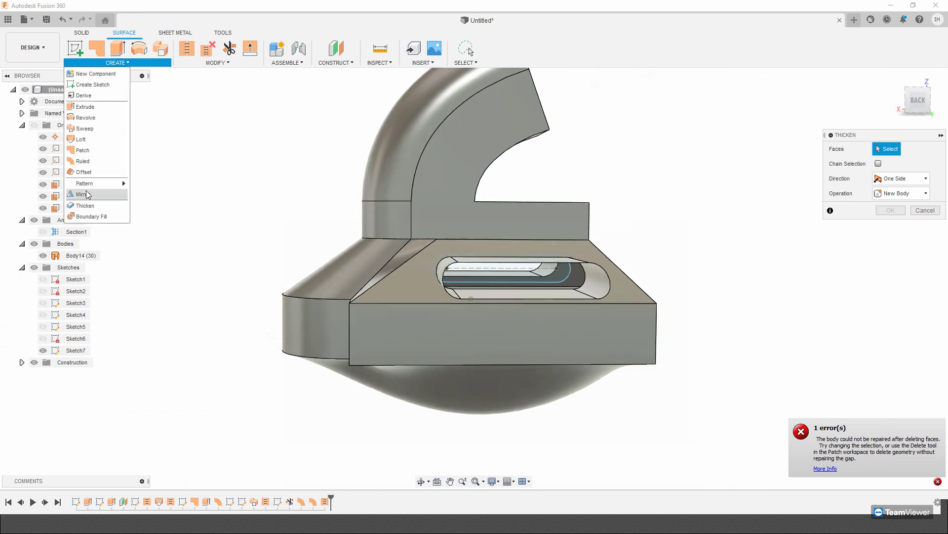
left_click(92, 206)
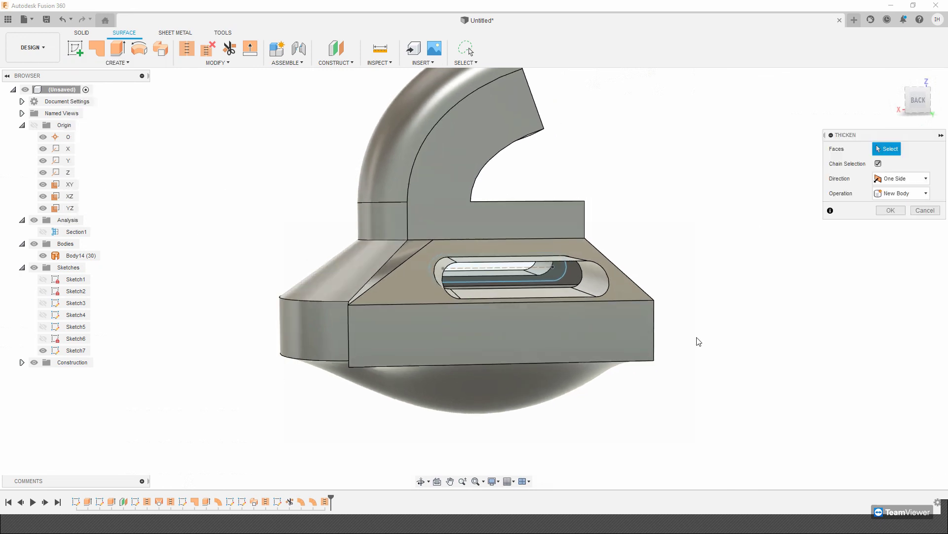
left_click(586, 313)
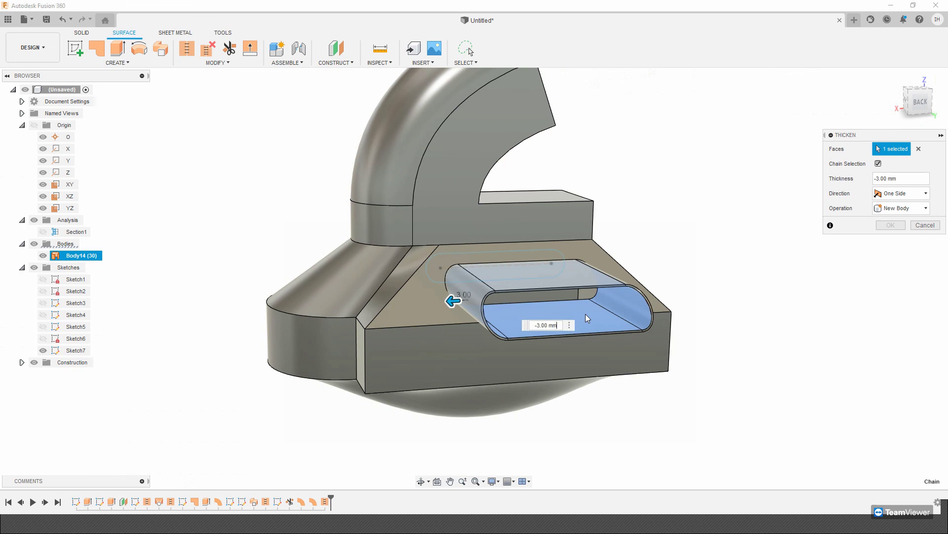
middle_click_drag(653, 333, 634, 287, "shift")
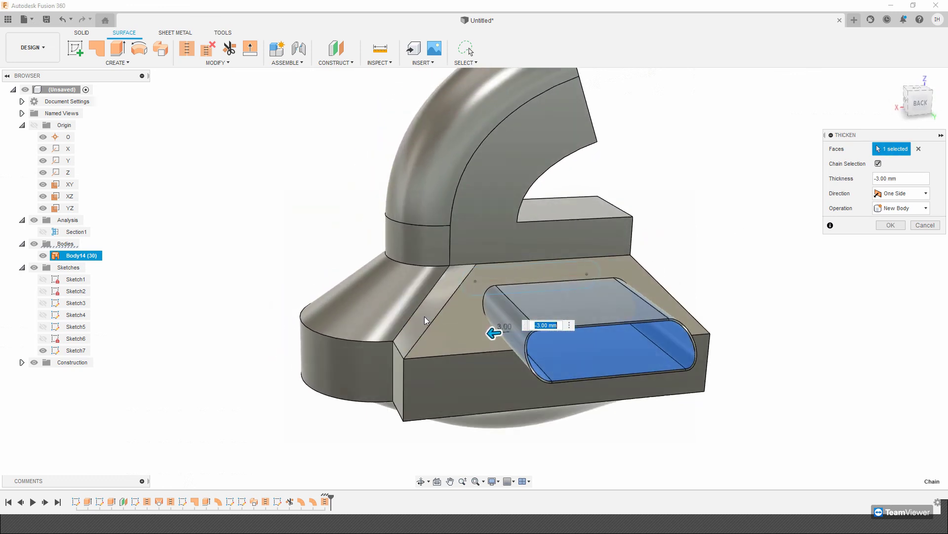
middle_click_drag(711, 263, 531, 291, "shift")
left_click(926, 193)
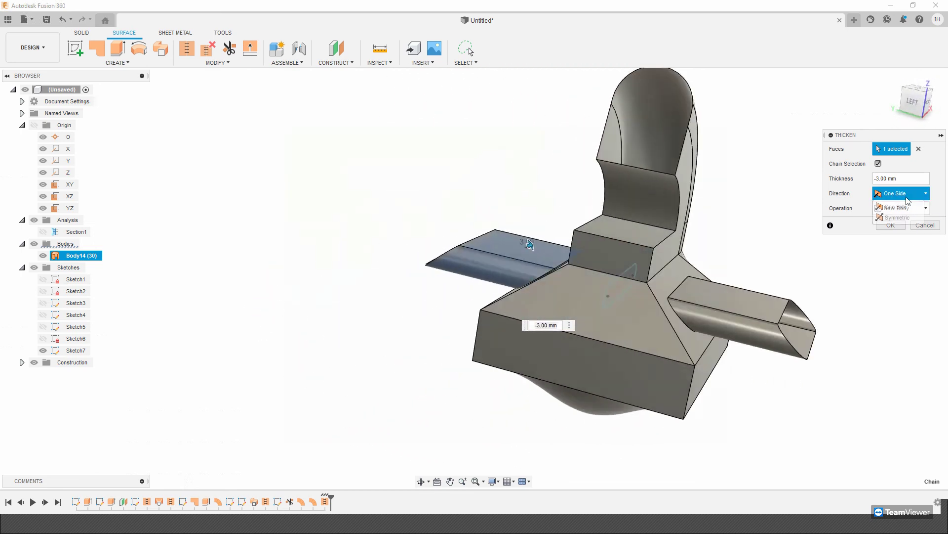
left_click(903, 219)
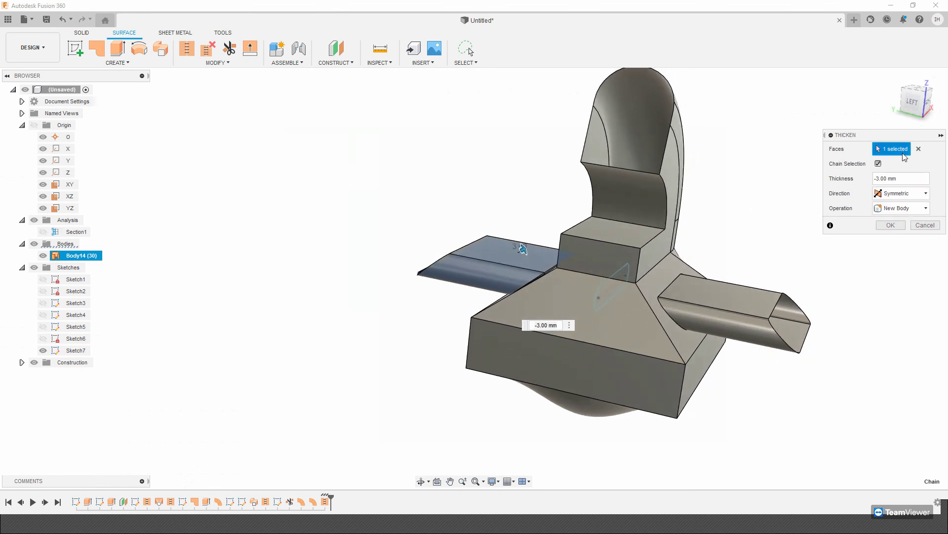
left_click(919, 149)
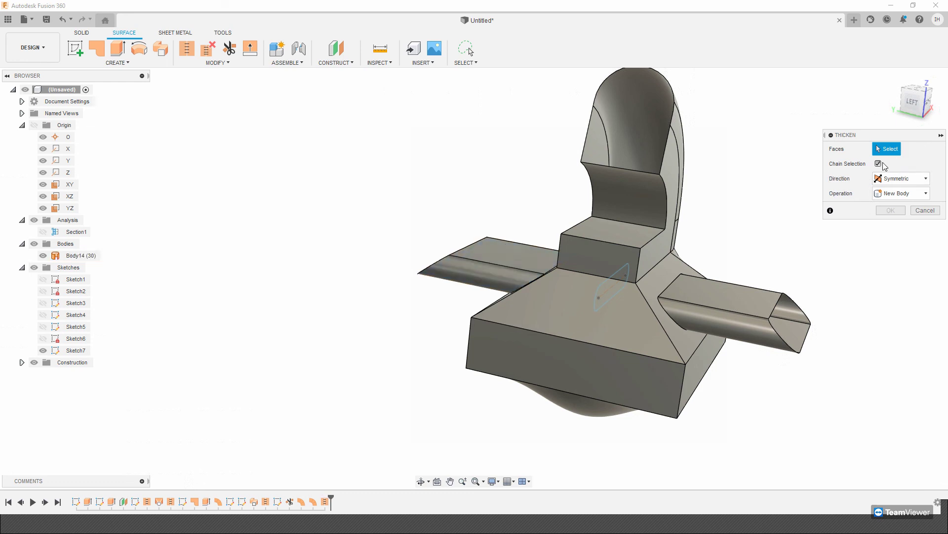
Try to thicken the whole stitched body symmetrically with a thickness of 3 mm
left_click(73, 256)
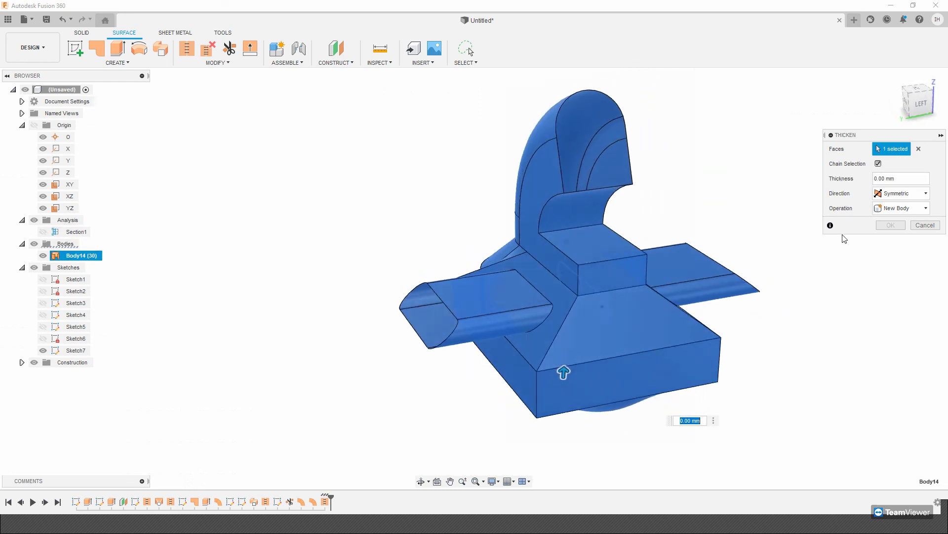
left_click(885, 179)
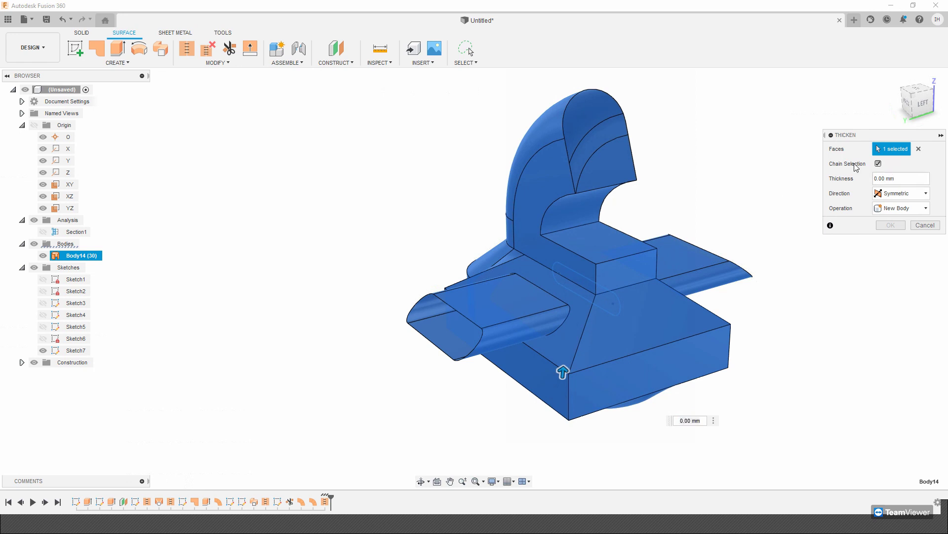
type("3")
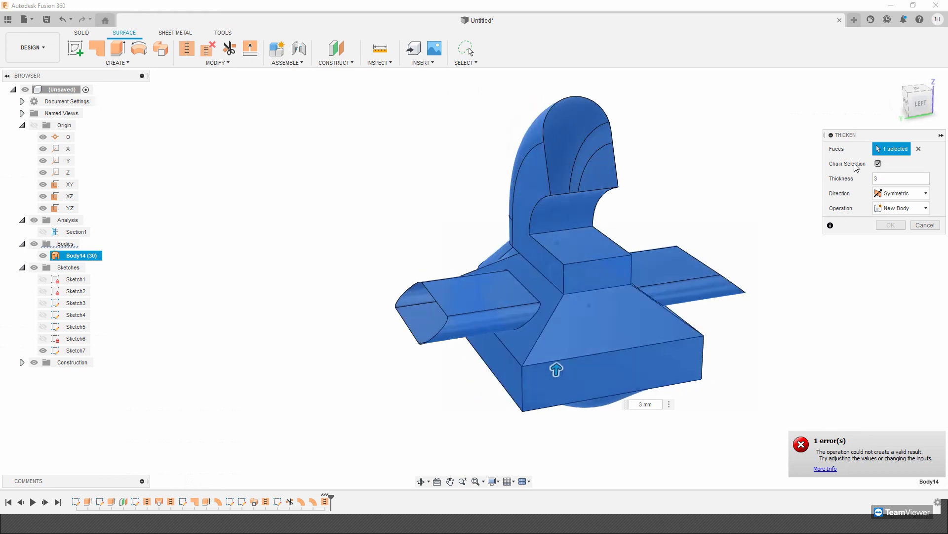
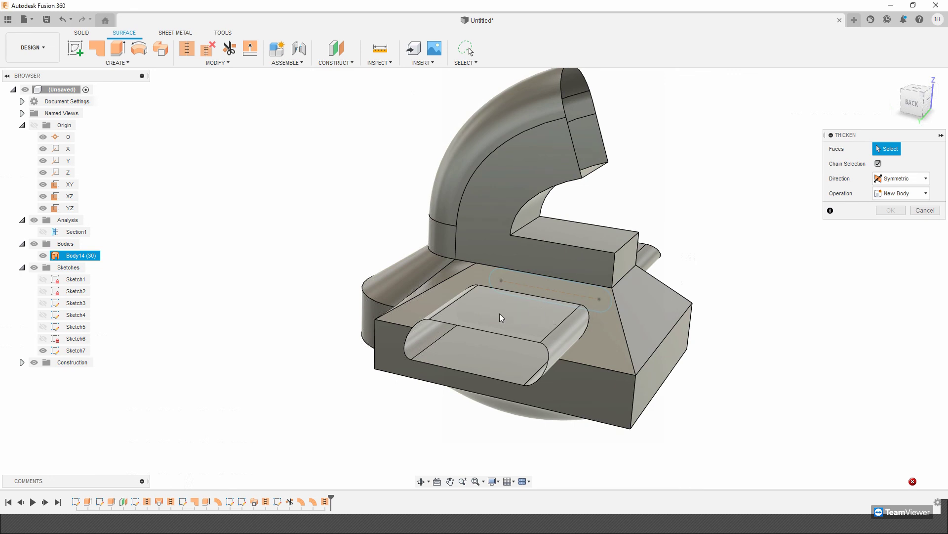
Select the chained faces of both side ducts for a 3 mm thicken and set the direction to One Side
left_click(500, 314)
middle_click_drag(500, 314, 771, 296, "shift")
middle_click_drag(795, 257, 757, 233, "shift")
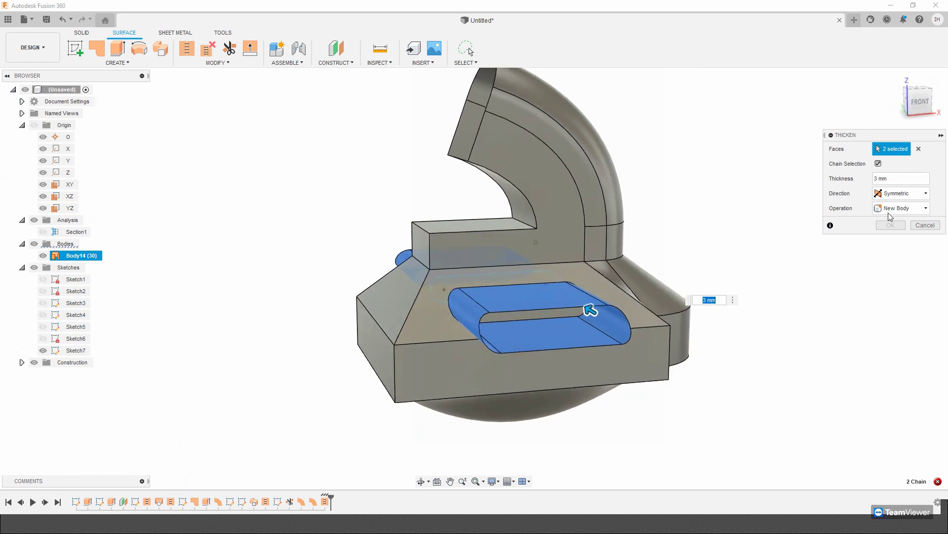
left_click(909, 196)
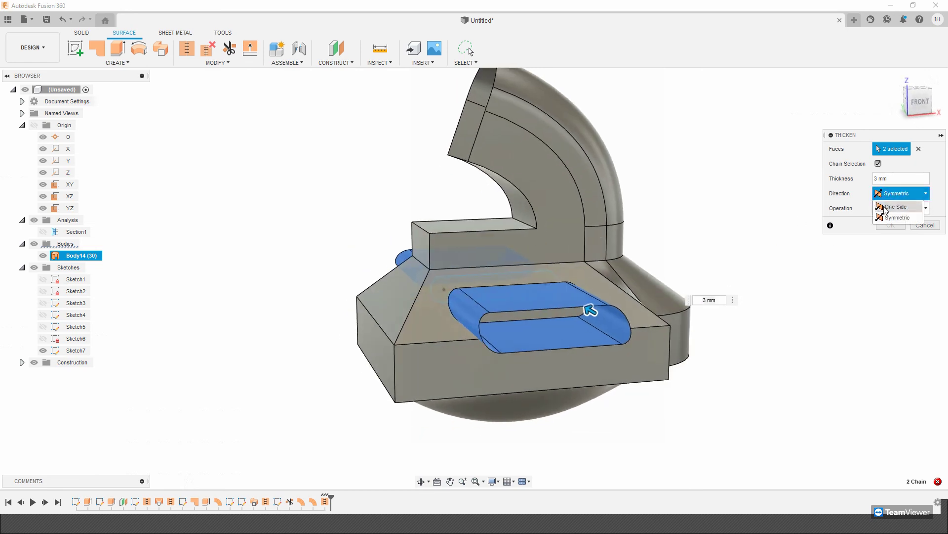
left_click(880, 208)
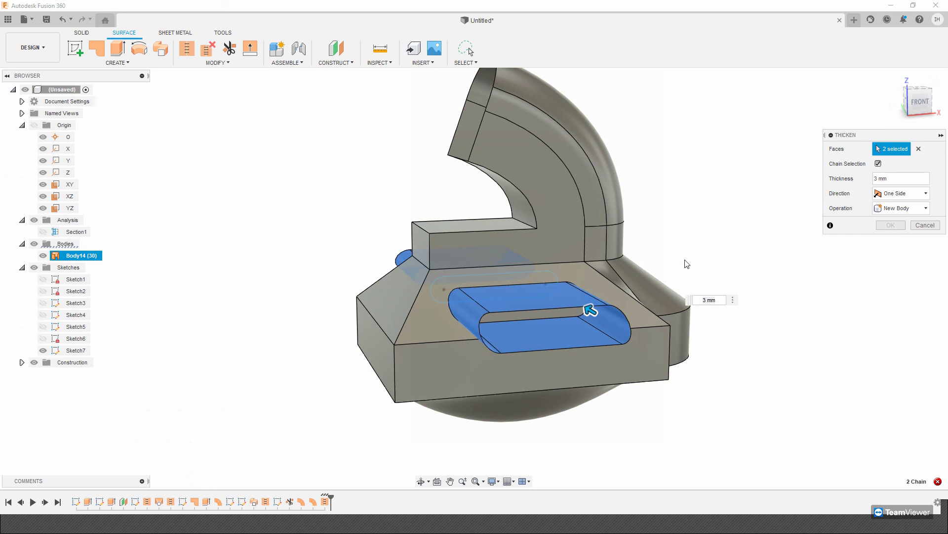
middle_click_drag(471, 259, 664, 286, "shift")
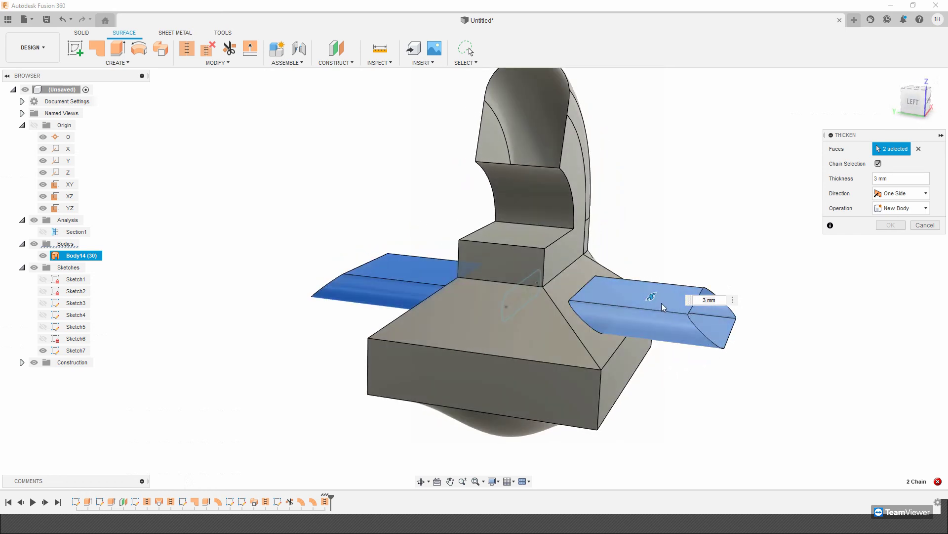
Try the one-sided 3 mm thicken on the back side duct alone, switch to the front side duct, and clear the face selection
left_click(663, 306)
middle_click_drag(488, 297, 638, 323, "shift")
left_click_drag(587, 339, 582, 339)
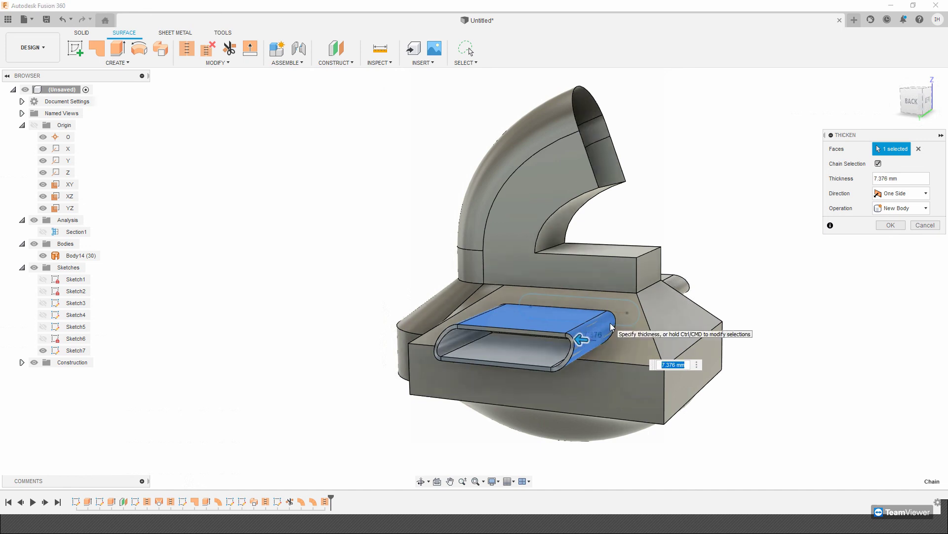
type("3")
middle_click_drag(609, 328, 684, 300, "shift")
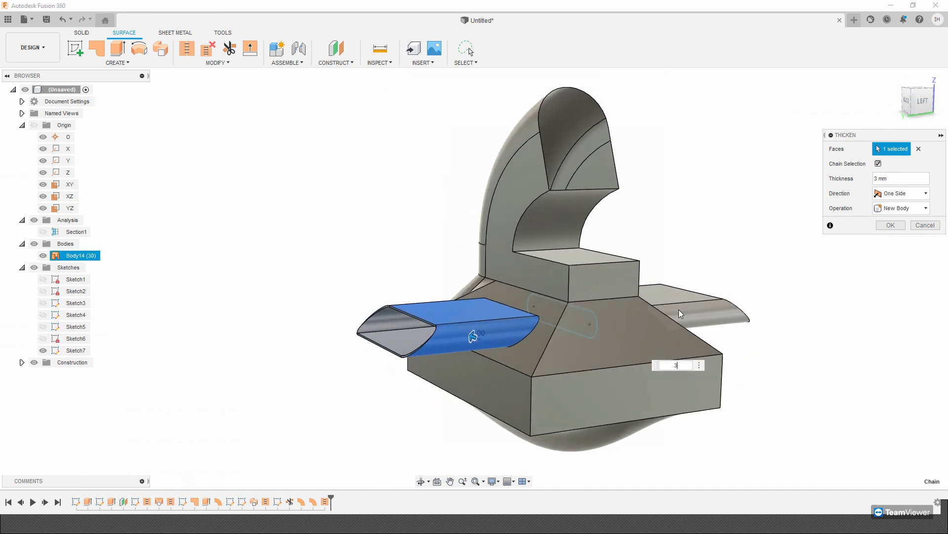
left_click(711, 309)
middle_click_drag(711, 309, 711, 310, "shift")
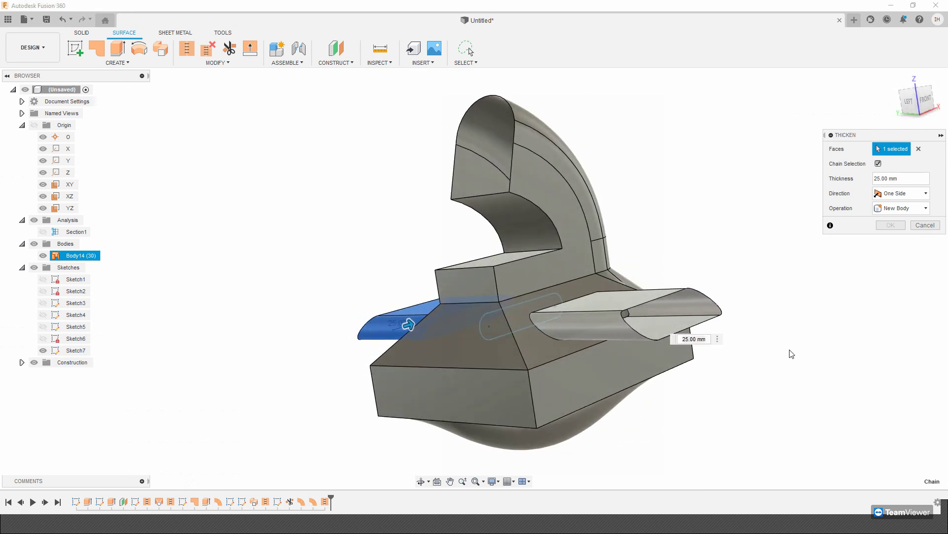
middle_click_drag(884, 171, 912, 151, "shift")
left_click(919, 149)
Thicken the back side duct's chained faces 3 mm to one side as a new body, and check it with the stitched body hidden
middle_click_drag(395, 287, 457, 321, "shift")
left_click(458, 321)
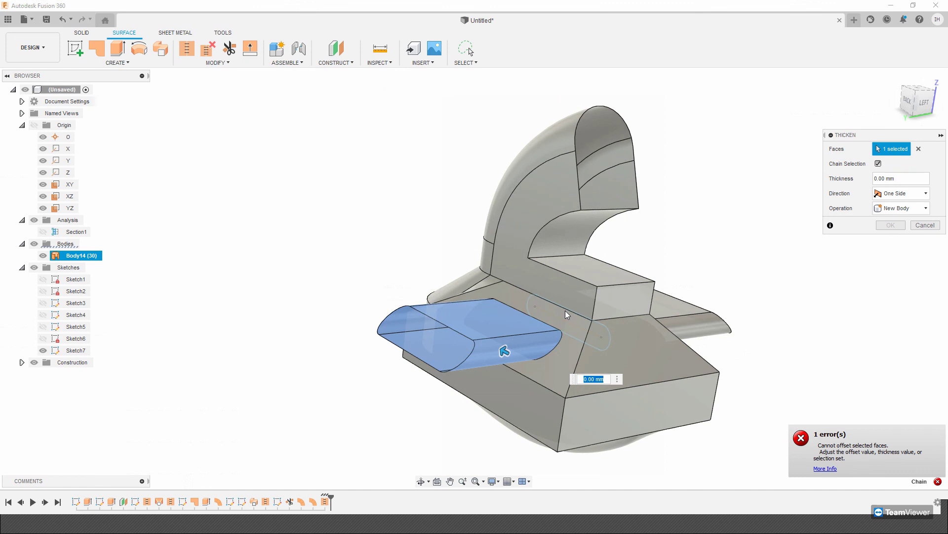
type("3")
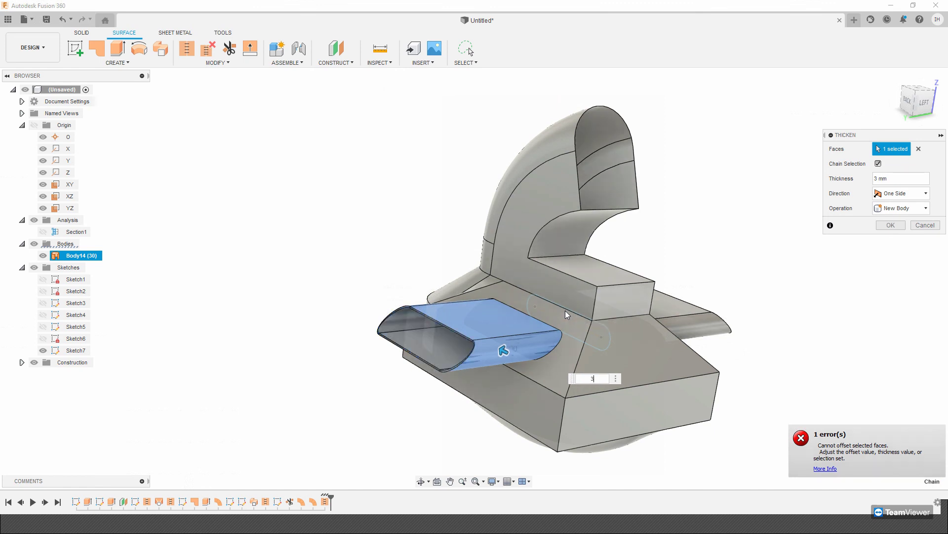
left_click(891, 225)
left_click(43, 256)
middle_click_drag(375, 286, 307, 281, "shift")
left_click(42, 255)
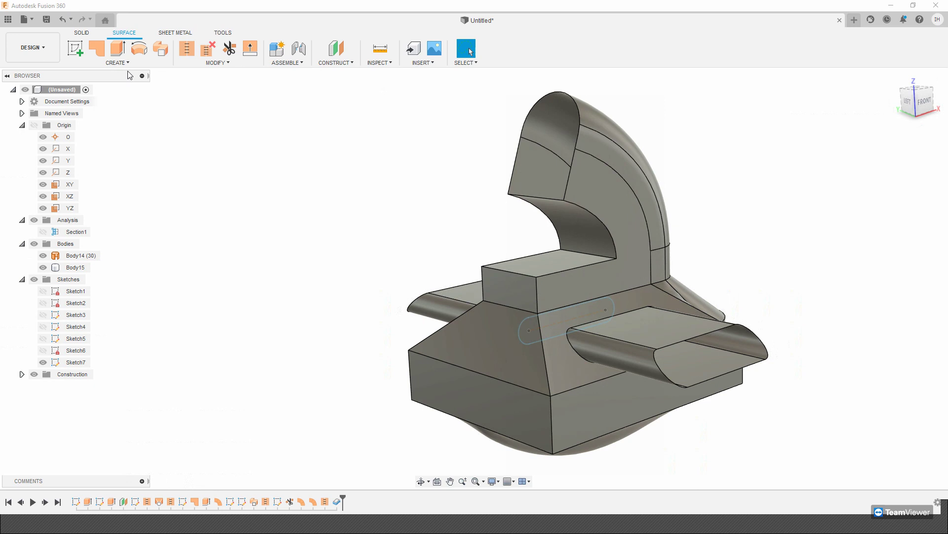
Thicken the front side duct's chained faces 3 mm to one side as a new body, and inspect it together with the stitched body
left_click(117, 63)
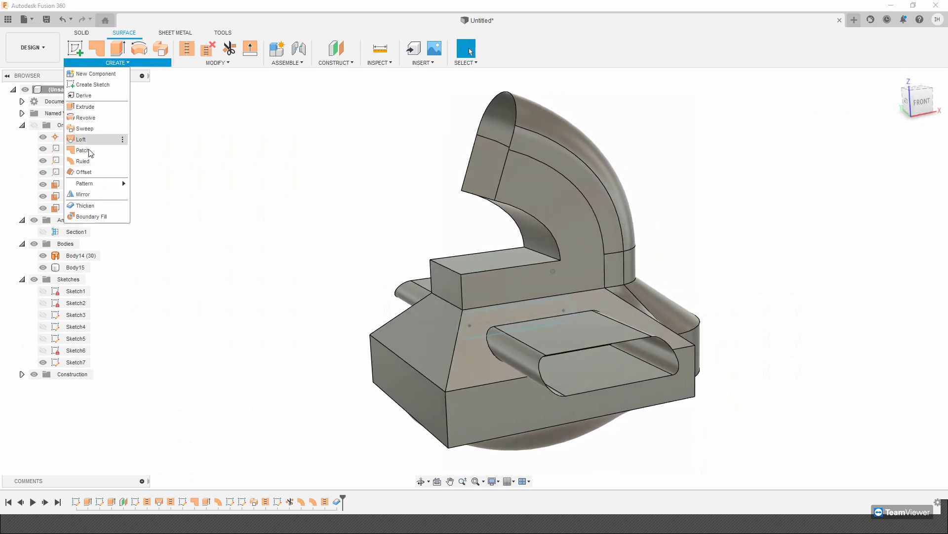
left_click(84, 205)
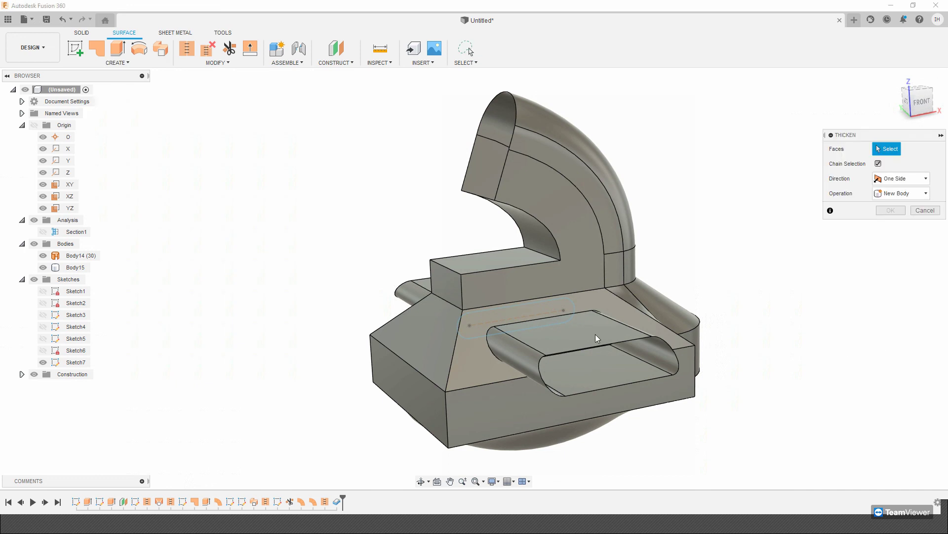
left_click(544, 331)
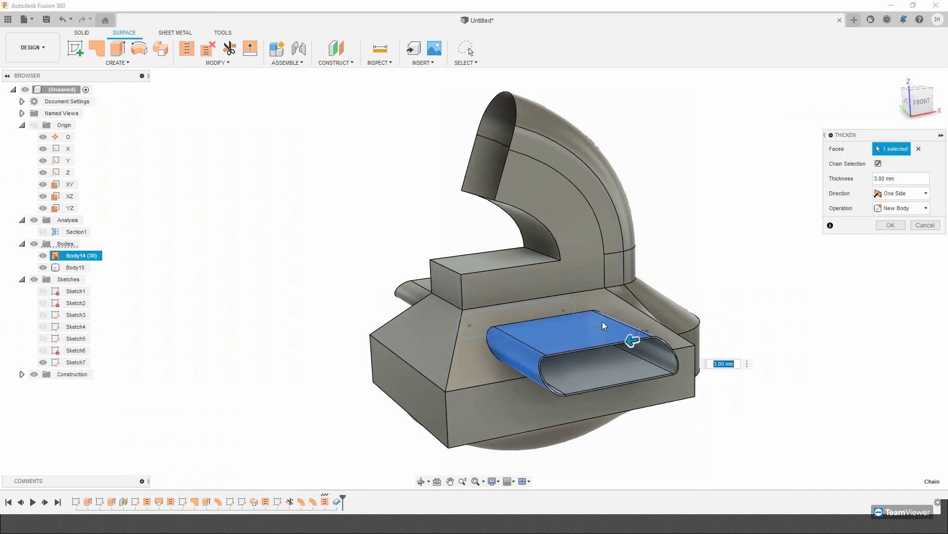
left_click(889, 225)
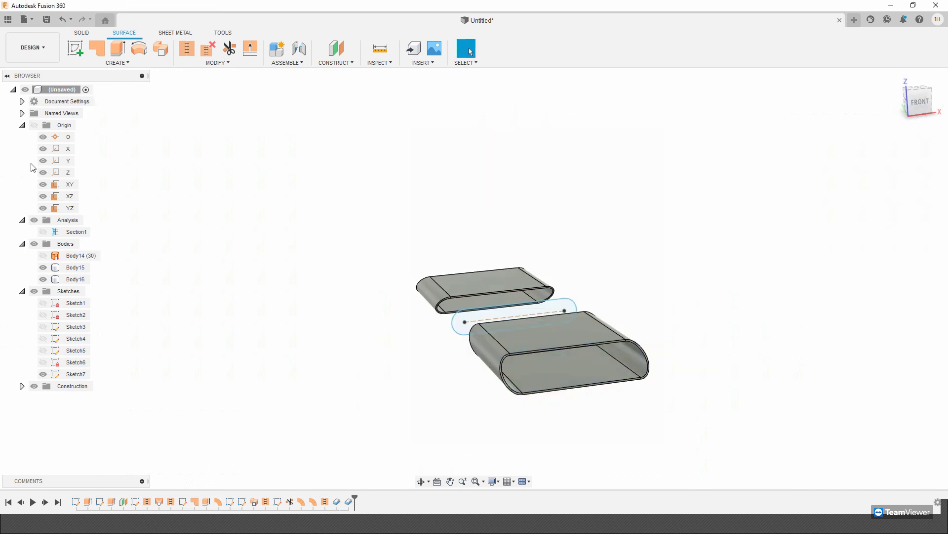
left_click(80, 280)
left_click(43, 256)
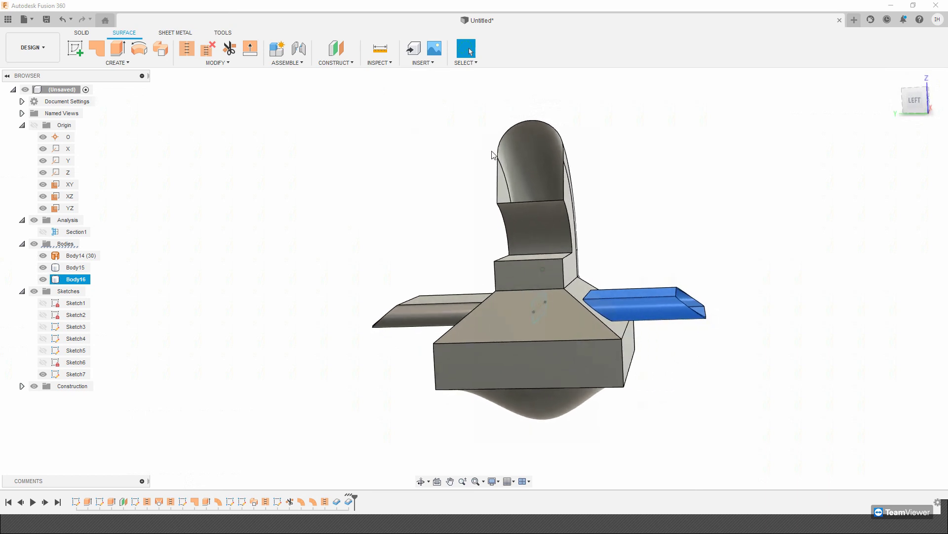
middle_click_drag(494, 155, 118, 56, "shift")
middle_click_drag(444, 171, 746, 322, "shift")
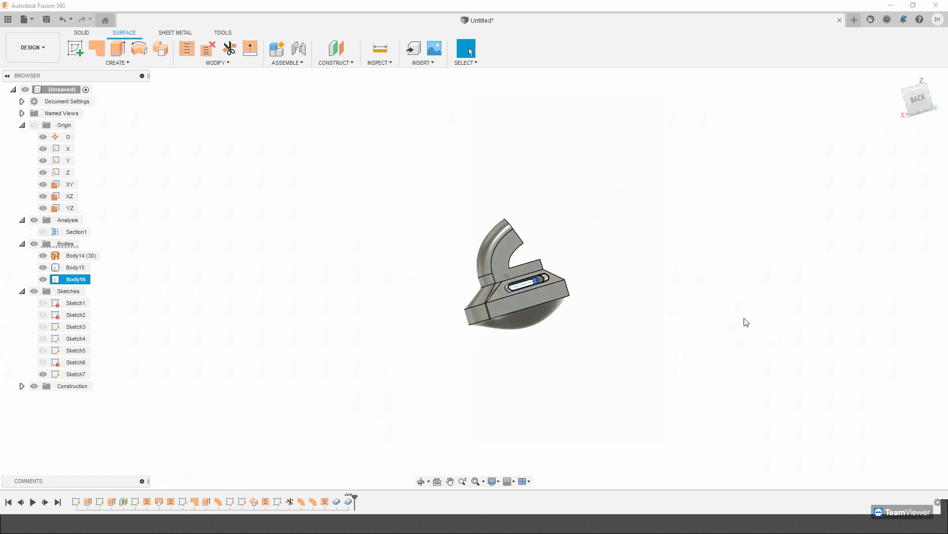